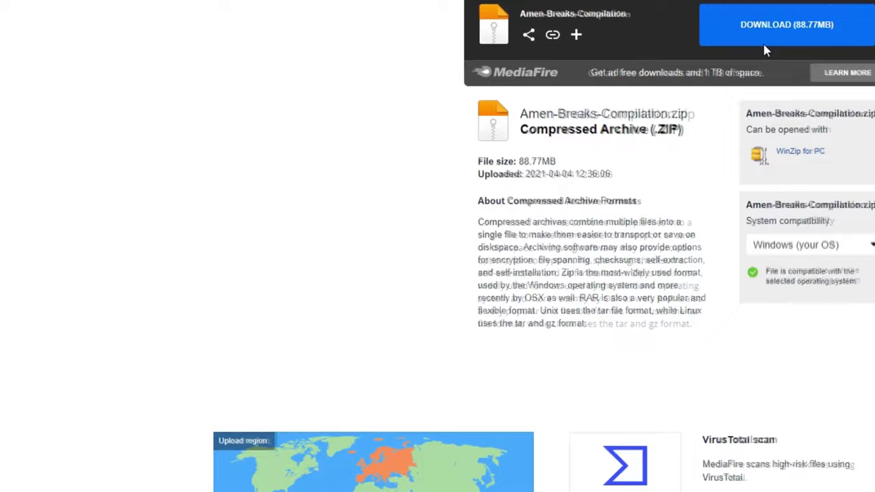
Download the Amen-Breaks-Compilation.zip archive from MediaFire.
{"action": "left_click", "coordinate": [765, 42]}
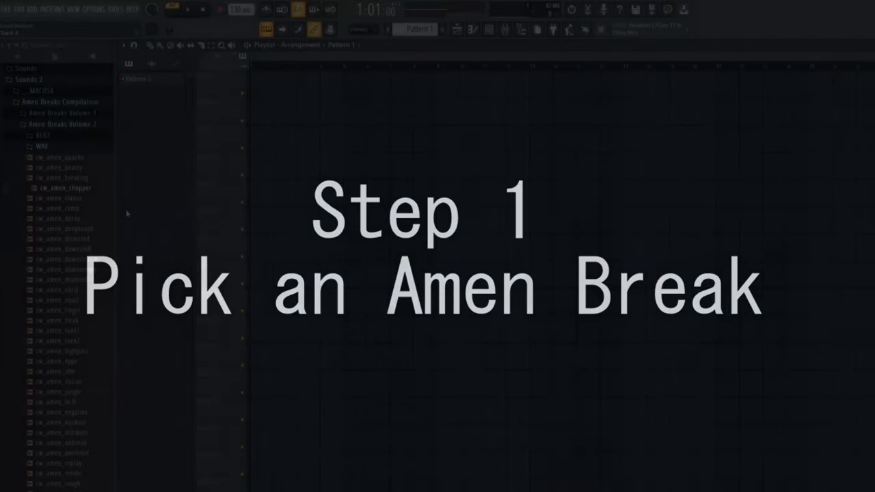
Switch to FL Studio and audition the Amen Breaks Volume 2 WAV samples one after another, starting from cw_amen_beasty.
{"action": "left_click", "coordinate": [58, 168]}
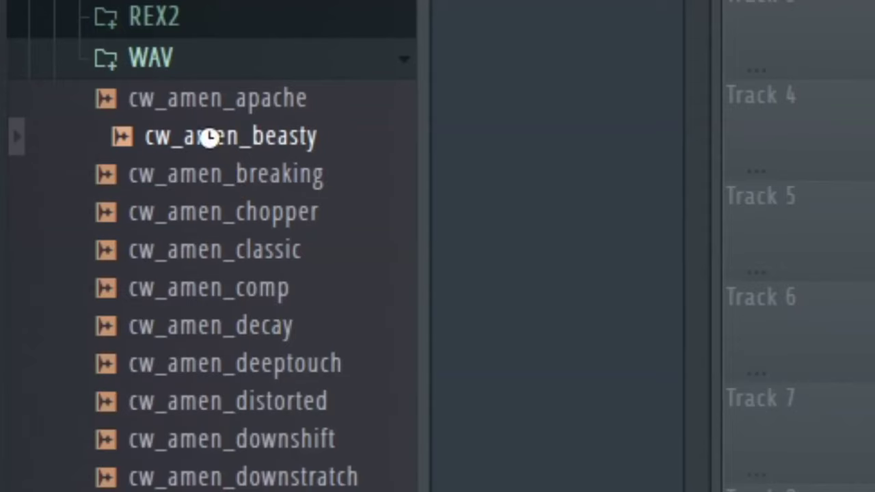
{"action": "key", "text": "Down"}
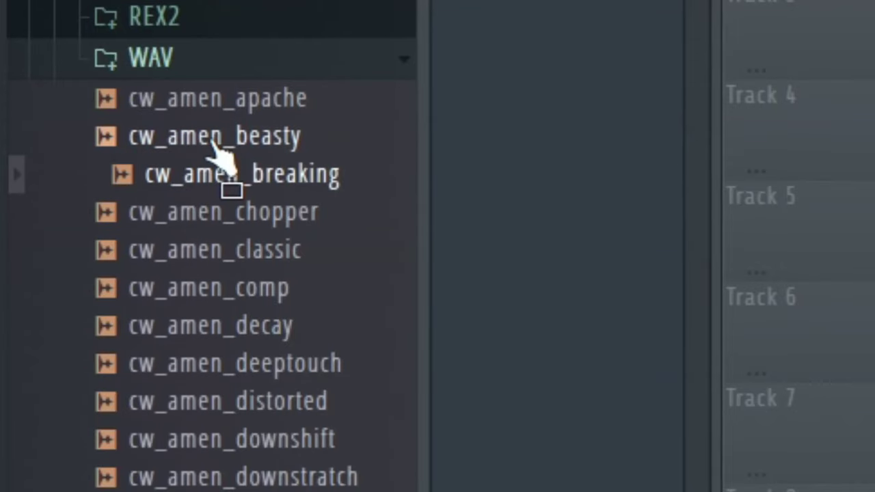
{"action": "key", "text": "Down"}
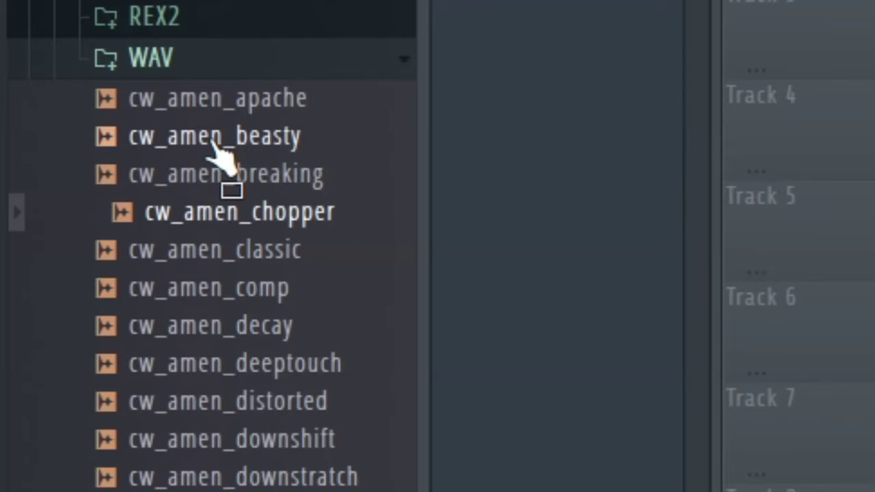
{"action": "key", "text": "Down"}
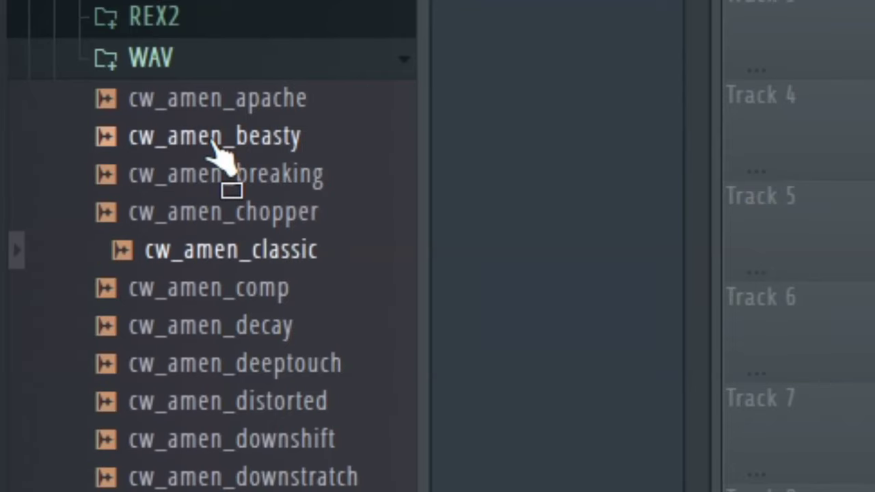
{"action": "key", "text": "Down"}
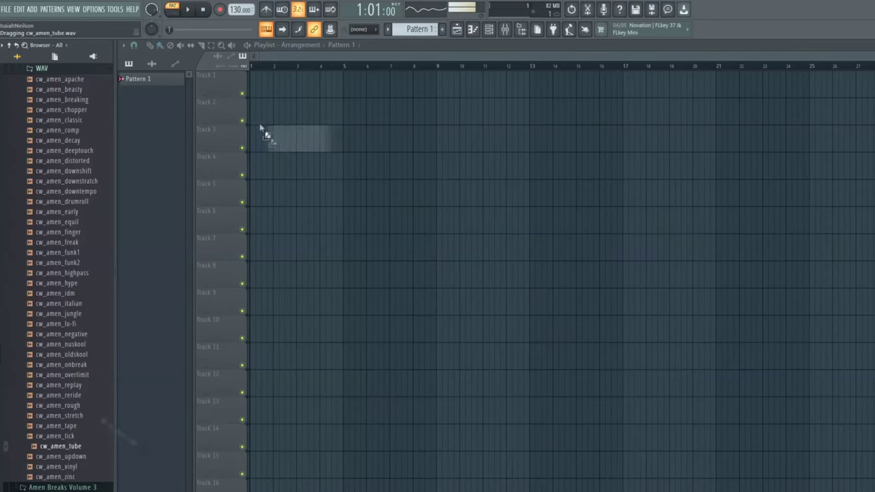
Place the cw_amen_tube sample at the start of Track 1 in the playlist.
{"action": "left_click_drag", "start_coordinate": [251, 82], "coordinate": [252, 83]}
{"action": "scroll", "coordinate": [268, 86], "scroll_direction": "up", "scroll_amount": 2}
{"action": "scroll", "coordinate": [276, 120], "scroll_direction": "up", "scroll_amount": 3}
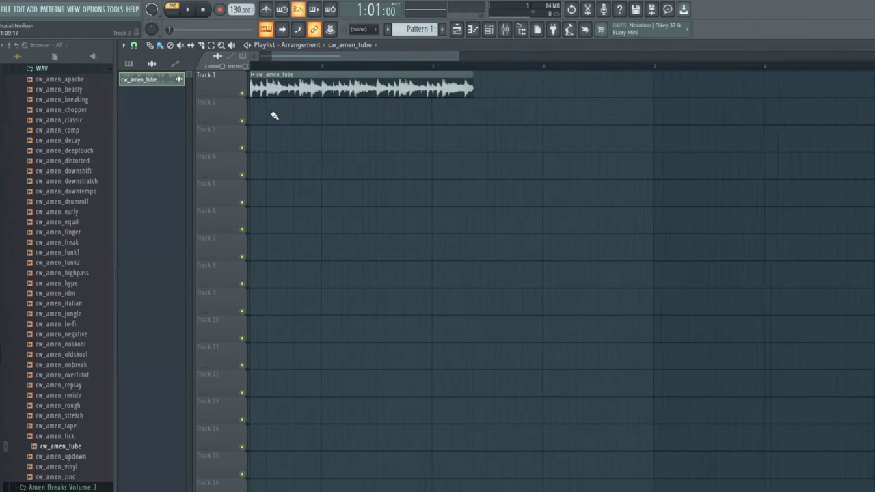
Adjust the project tempo to 110 BPM to line up the end of the cw_amen_tube clip with a bar line.
{"action": "left_click_drag", "start_coordinate": [236, 9], "coordinate": [236, 2]}
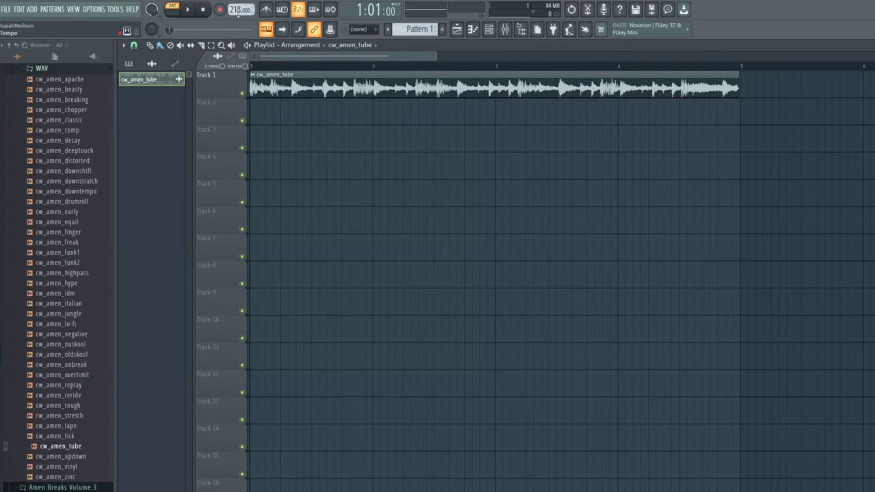
{"action": "left_click_drag", "start_coordinate": [236, 2], "coordinate": [236, 54]}
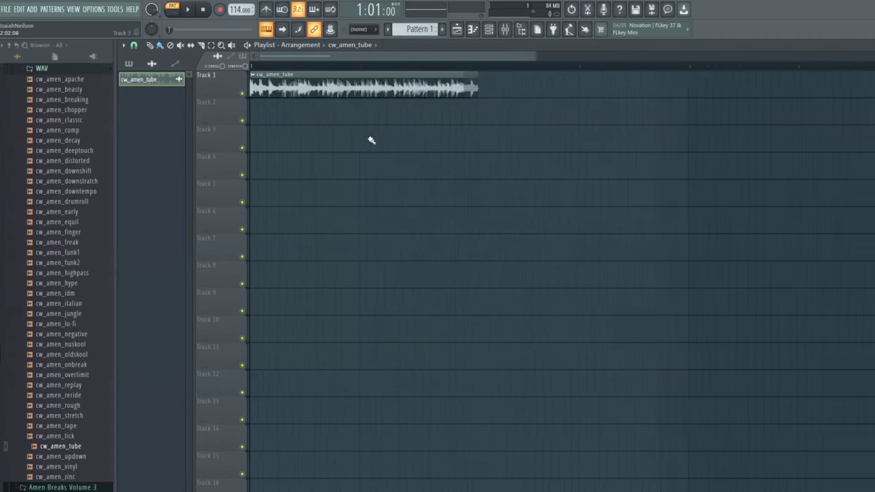
{"action": "scroll", "coordinate": [332, 119], "scroll_direction": "down", "scroll_amount": 3}
{"action": "scroll", "coordinate": [295, 101], "scroll_direction": "up", "scroll_amount": 5}
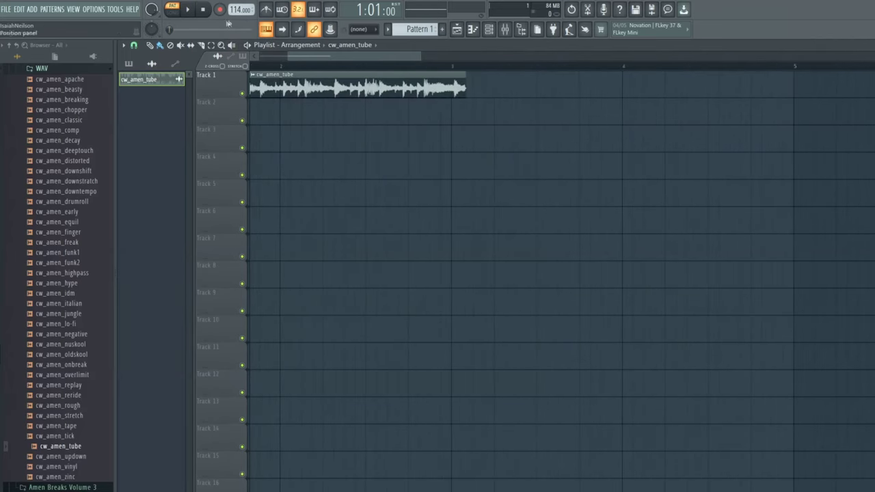
{"action": "left_click_drag", "start_coordinate": [239, 9], "coordinate": [240, 16]}
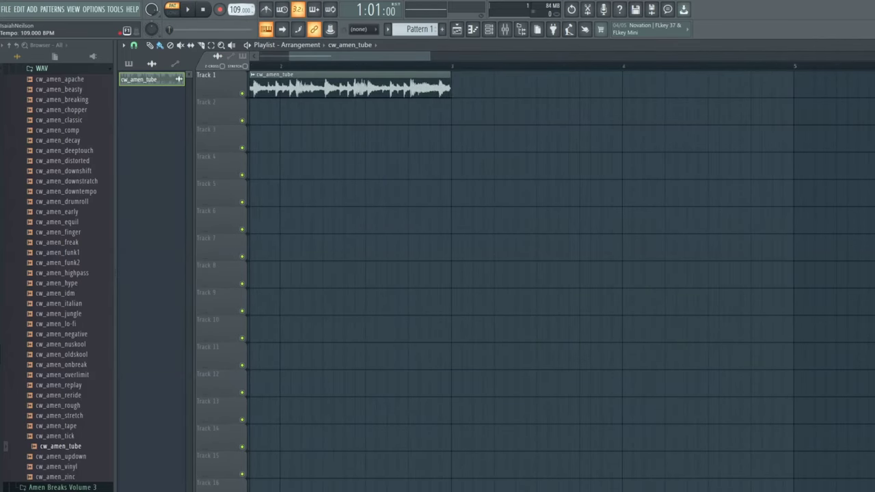
{"action": "scroll", "coordinate": [286, 66], "scroll_direction": "up", "scroll_amount": 5}
{"action": "left_click_drag", "start_coordinate": [239, 10], "coordinate": [239, 7]}
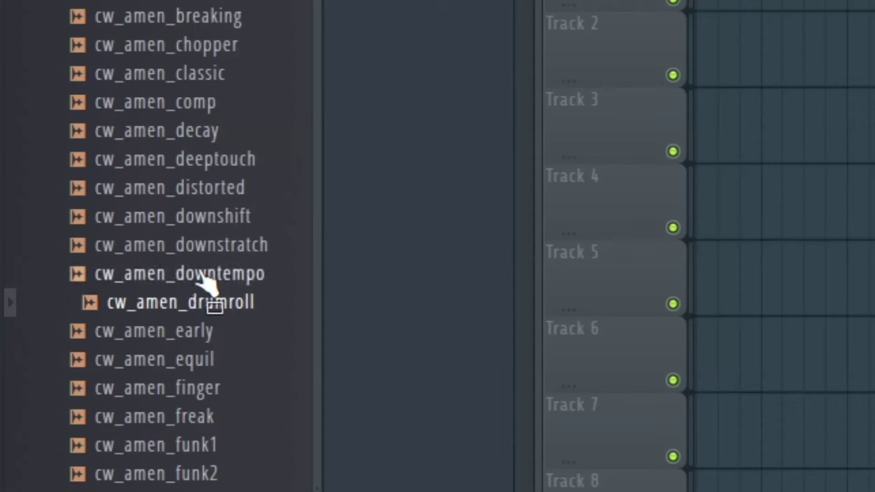
Audition further Volume 2 breaks upward through the list, from cw_amen_drumroll to cw_amen_decay.
{"action": "left_click", "coordinate": [74, 191]}
{"action": "left_click", "coordinate": [74, 182]}
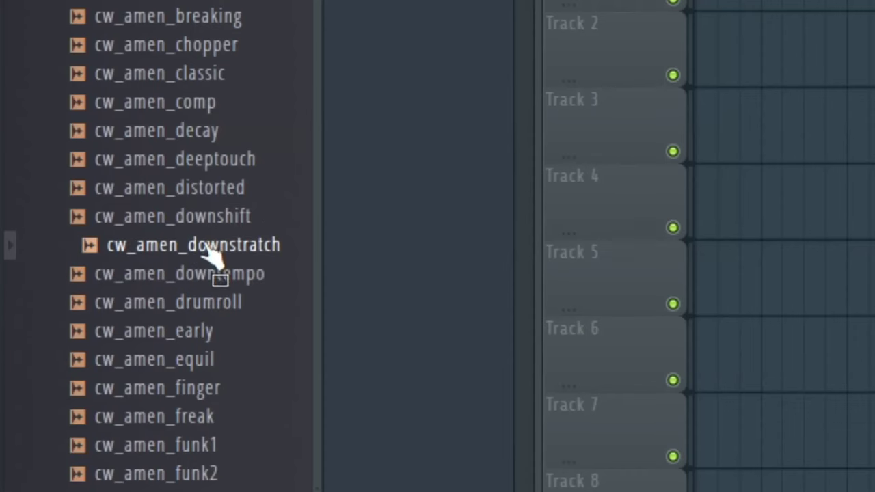
{"action": "left_click", "coordinate": [210, 217]}
{"action": "left_click", "coordinate": [213, 188]}
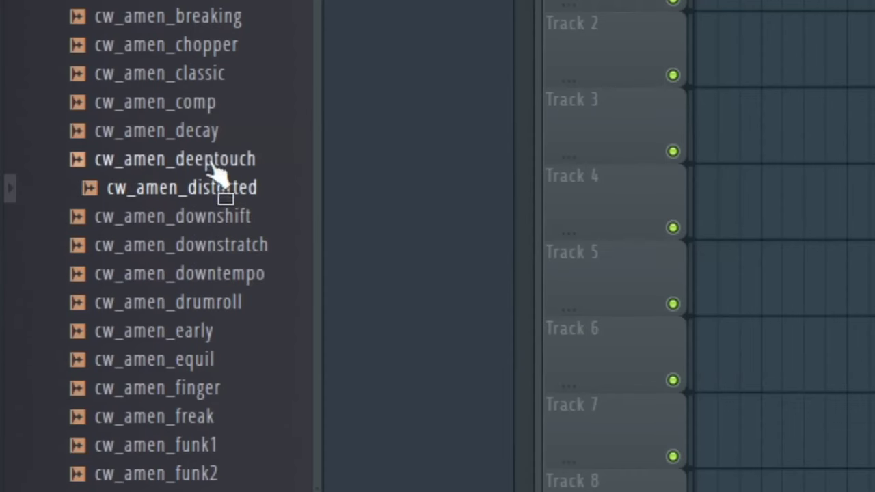
{"action": "left_click", "coordinate": [219, 163]}
{"action": "left_click", "coordinate": [192, 132]}
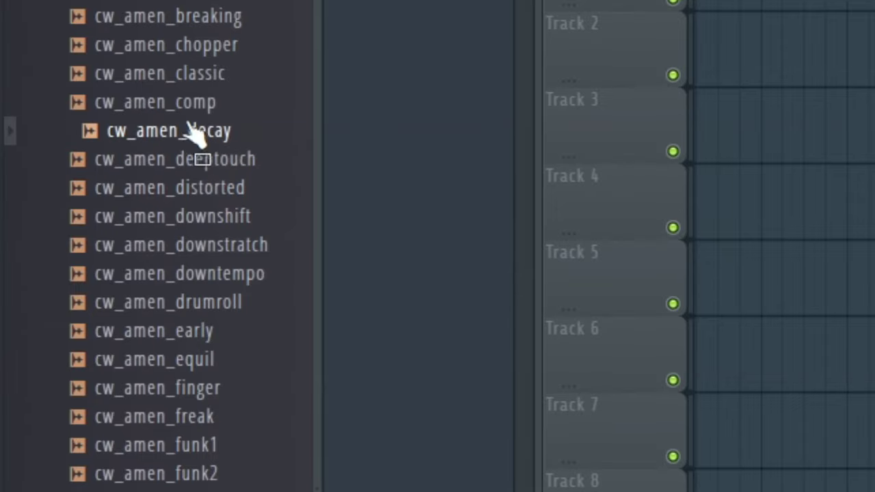
Open the WAV folder of Amen Breaks Volume 1 and audition its breaks, including cw_amen17_175.
{"action": "scroll", "coordinate": [189, 130], "scroll_direction": "up", "scroll_amount": 7}
{"action": "left_click", "coordinate": [198, 209]}
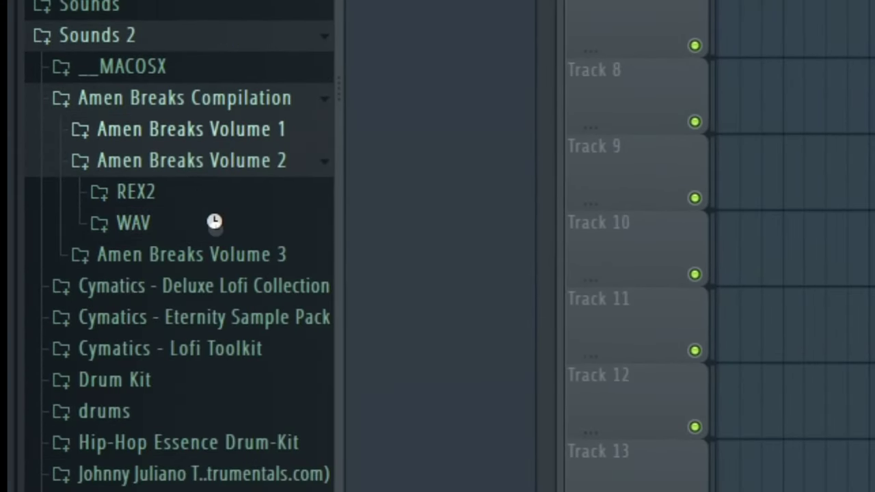
{"action": "left_click", "coordinate": [137, 190]}
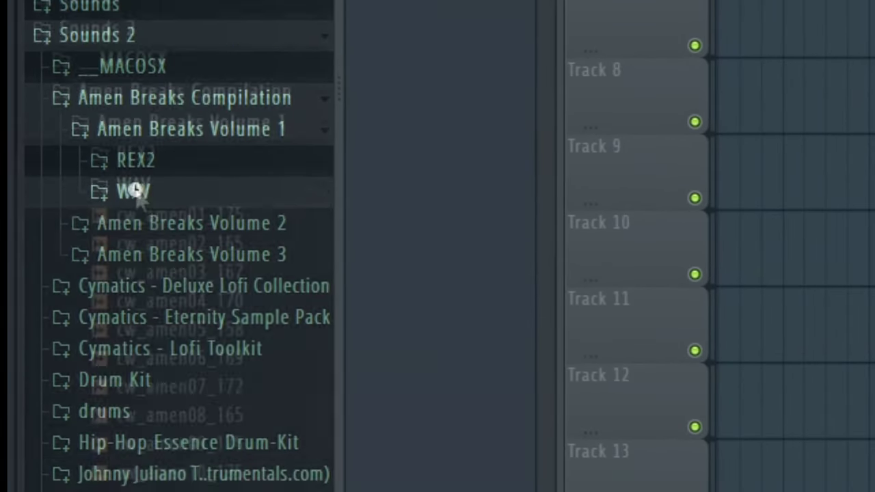
{"action": "scroll", "coordinate": [158, 146], "scroll_direction": "down", "scroll_amount": 2}
{"action": "left_click", "coordinate": [157, 145]}
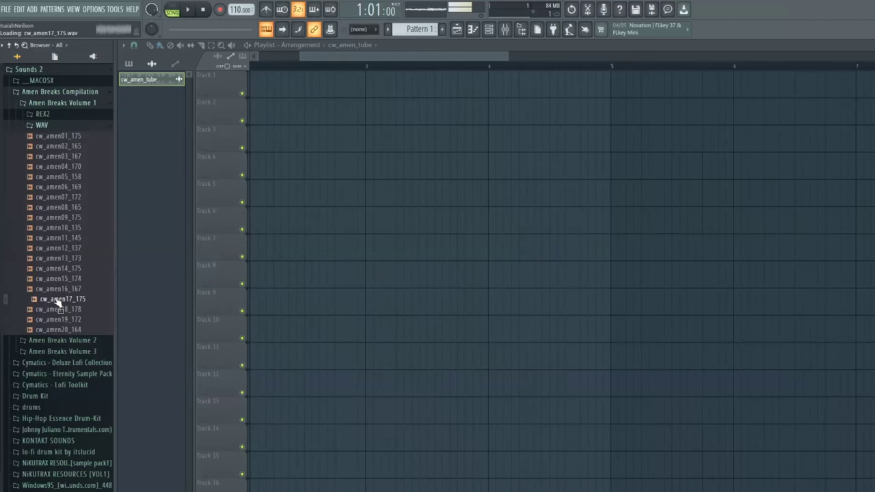
{"action": "left_click", "coordinate": [59, 309]}
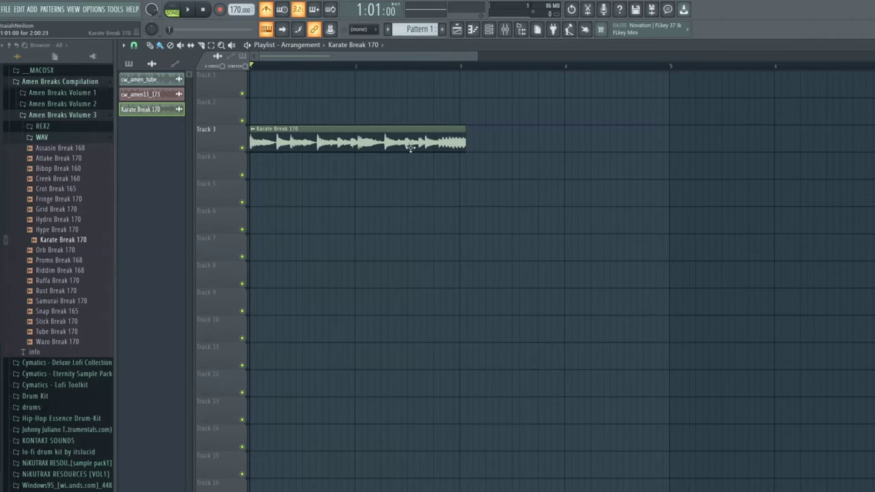
Play the Karate Break 170 clip on Track 3 and check its timing against the bar lines.
{"action": "scroll", "coordinate": [265, 109], "scroll_direction": "up", "scroll_amount": 5}
{"action": "left_click_drag", "start_coordinate": [294, 59], "coordinate": [328, 65]}
{"action": "scroll", "coordinate": [339, 70], "scroll_direction": "down", "scroll_amount": 3}
{"action": "scroll", "coordinate": [367, 142], "scroll_direction": "down", "scroll_amount": 2}
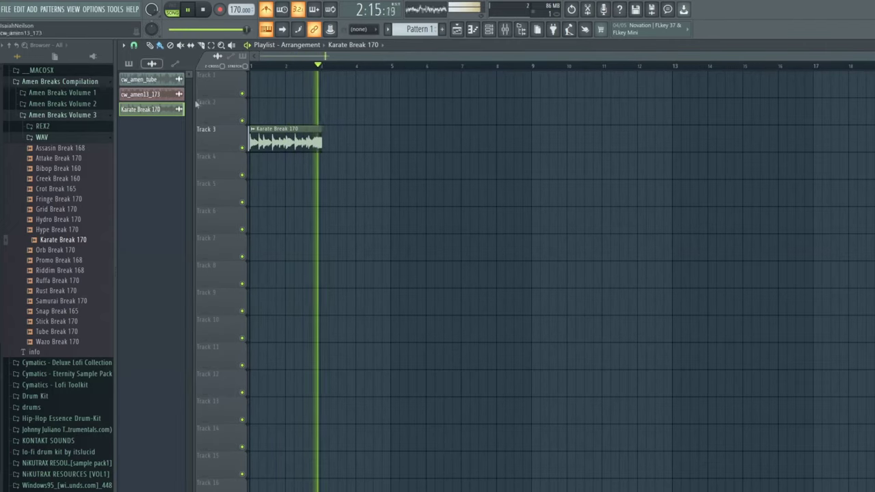
{"action": "scroll", "coordinate": [250, 141], "scroll_direction": "up", "scroll_amount": 3}
{"action": "scroll", "coordinate": [250, 141], "scroll_direction": "up", "scroll_amount": 4}
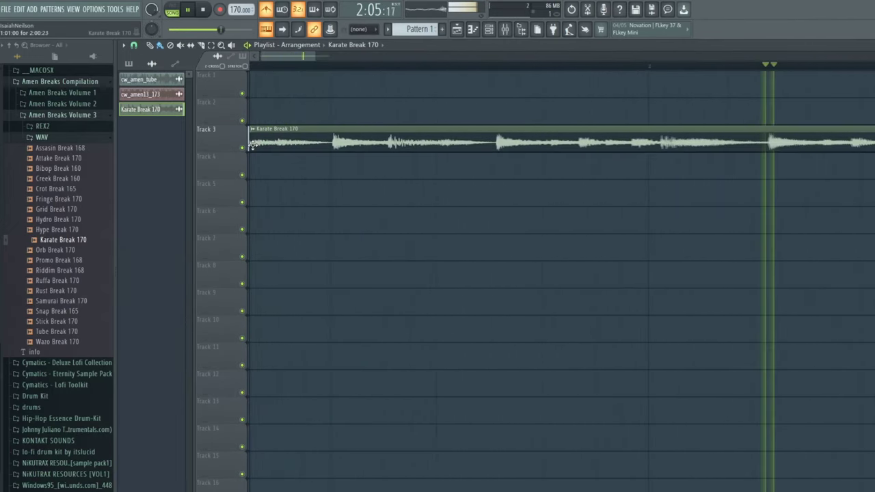
{"action": "key", "text": "space"}
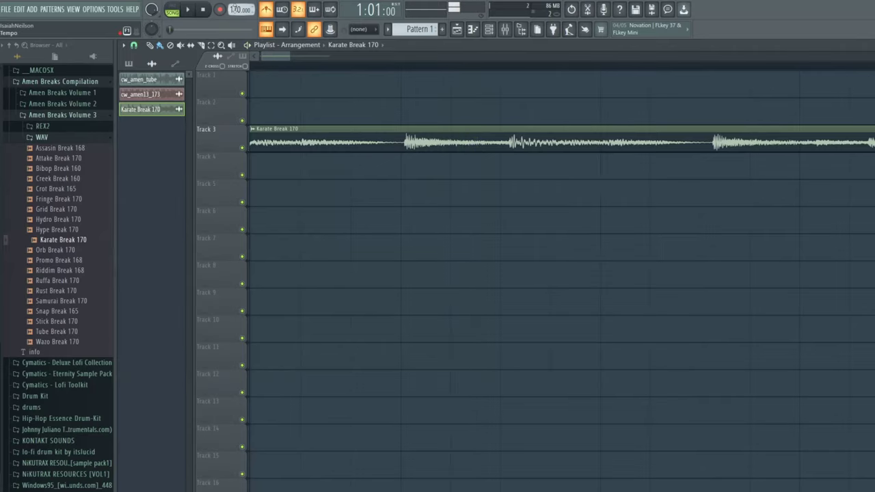
Lower the project tempo to 165 BPM so the Karate Break 170 clip ends exactly on bar 3.
{"action": "left_click_drag", "start_coordinate": [236, 9], "coordinate": [265, 21]}
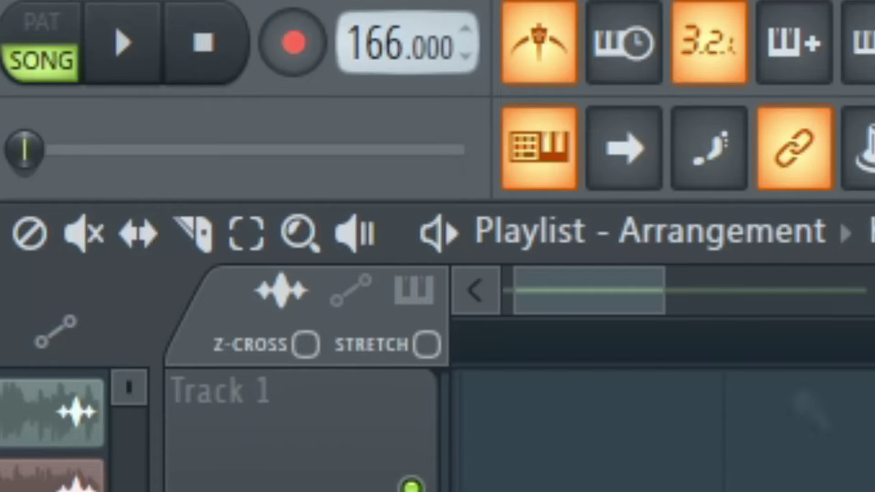
{"action": "scroll", "coordinate": [806, 405], "scroll_direction": "down", "scroll_amount": 5}
{"action": "scroll", "coordinate": [663, 430], "scroll_direction": "up", "scroll_amount": 4}
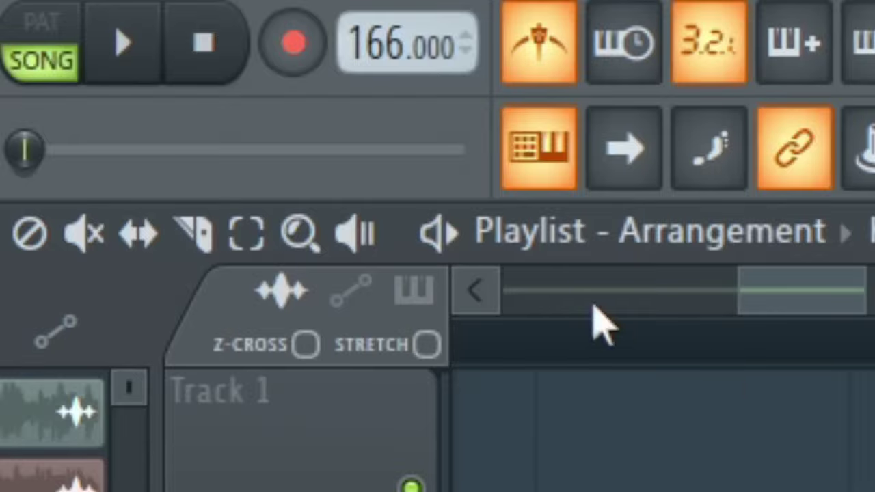
{"action": "left_click_drag", "start_coordinate": [390, 24], "coordinate": [390, 30]}
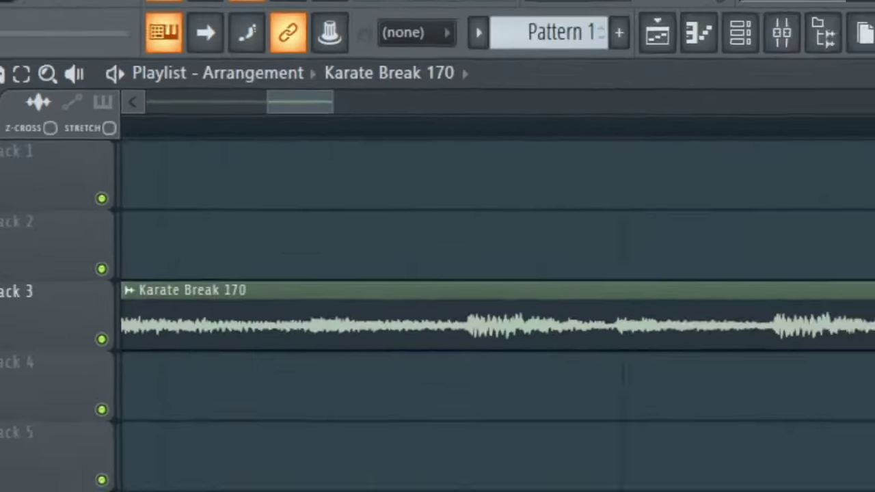
{"action": "scroll", "coordinate": [425, 267], "scroll_direction": "down", "scroll_amount": 3}
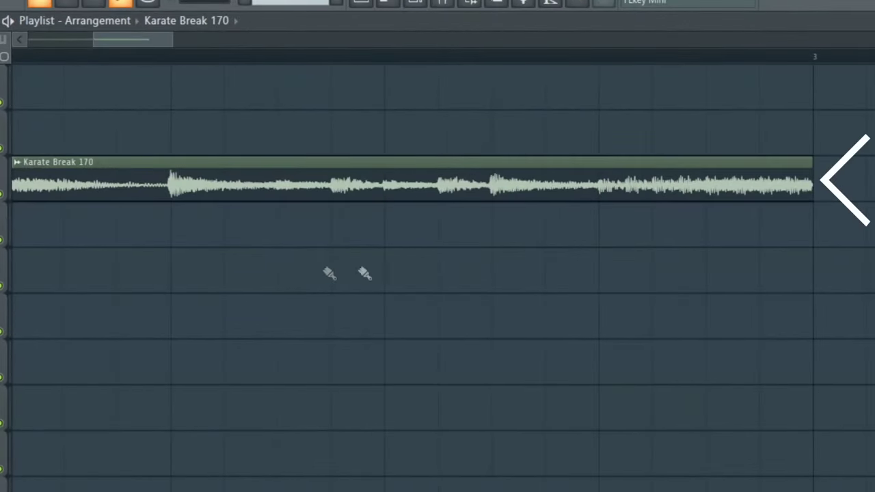
{"action": "scroll", "coordinate": [33, 267], "scroll_direction": "down", "scroll_amount": 5}
{"action": "scroll", "coordinate": [98, 66], "scroll_direction": "up", "scroll_amount": 5}
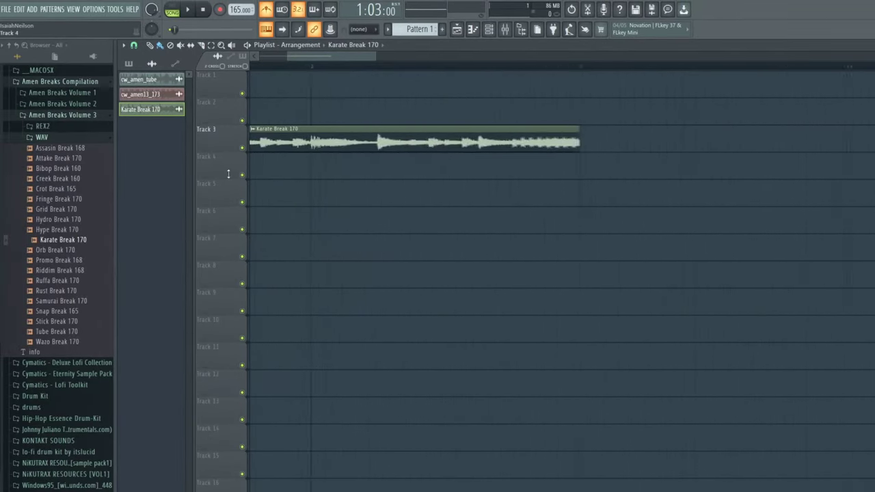
{"action": "scroll", "coordinate": [299, 71], "scroll_direction": "up", "scroll_amount": 4}
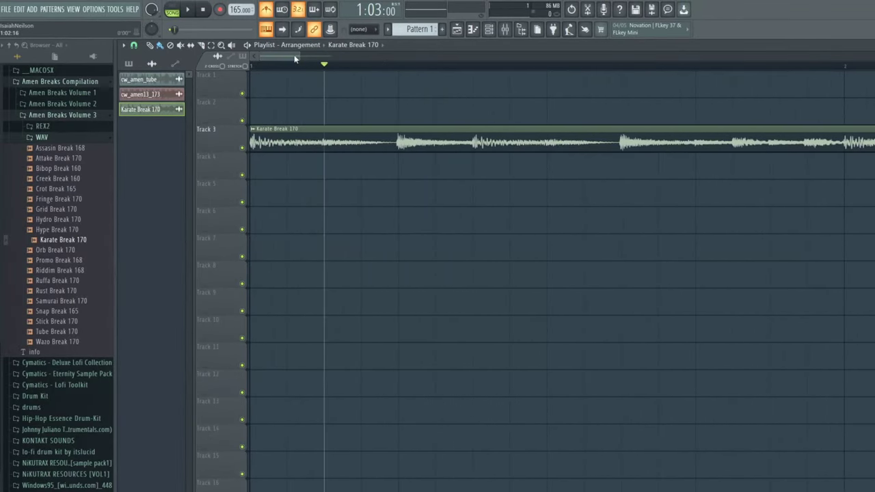
{"action": "scroll", "coordinate": [374, 136], "scroll_direction": "down", "scroll_amount": 5}
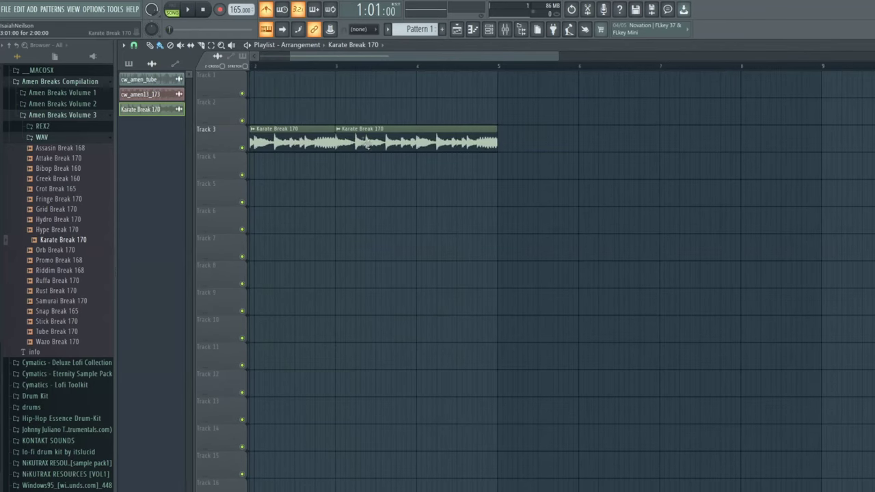
Delete the duplicate Karate Break 170 clip that follows the first one on Track 3.
{"action": "left_click_drag", "start_coordinate": [358, 140], "coordinate": [383, 251]}
{"action": "right_click", "coordinate": [383, 252]}
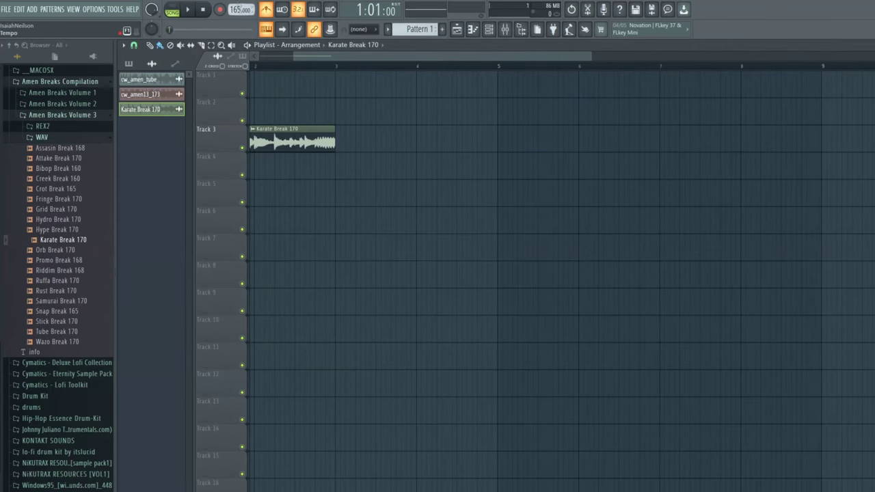
Set the tempo to 170 BPM and adjust the Karate Break 170 clip's stretch time to make it fill exactly two bars.
{"action": "left_click_drag", "start_coordinate": [236, 10], "coordinate": [237, 9]}
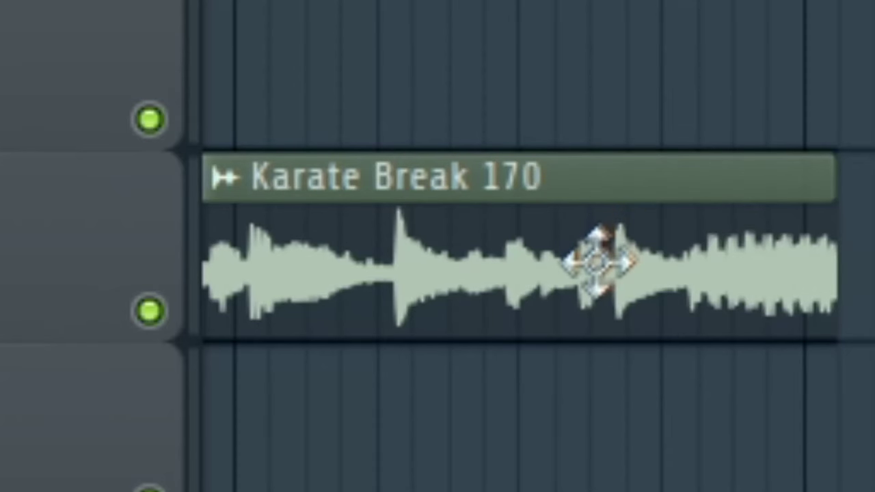
{"action": "double_click", "coordinate": [595, 233]}
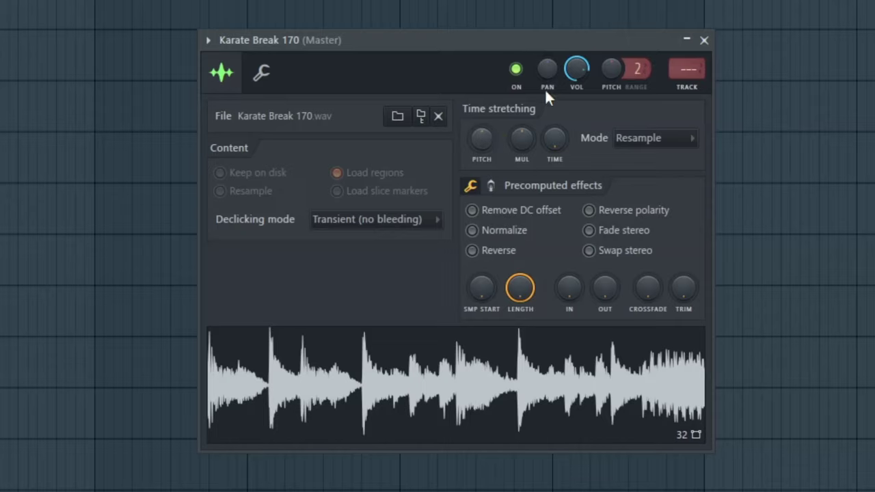
{"action": "left_click_drag", "start_coordinate": [555, 138], "coordinate": [554, 137]}
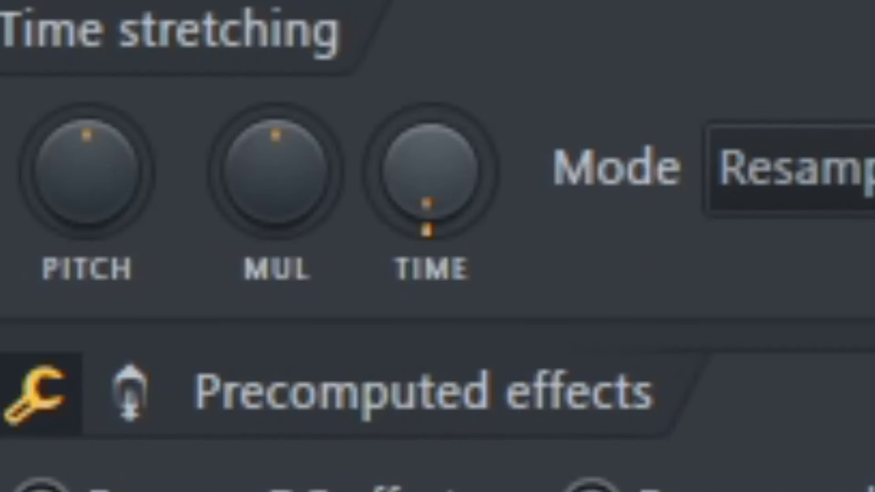
{"action": "left_click_drag", "start_coordinate": [431, 170], "coordinate": [431, 162]}
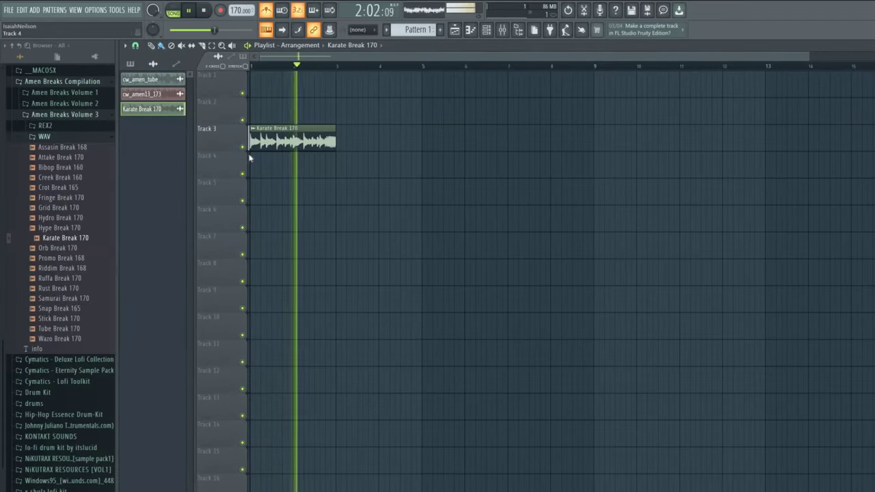
{"action": "key", "text": "space"}
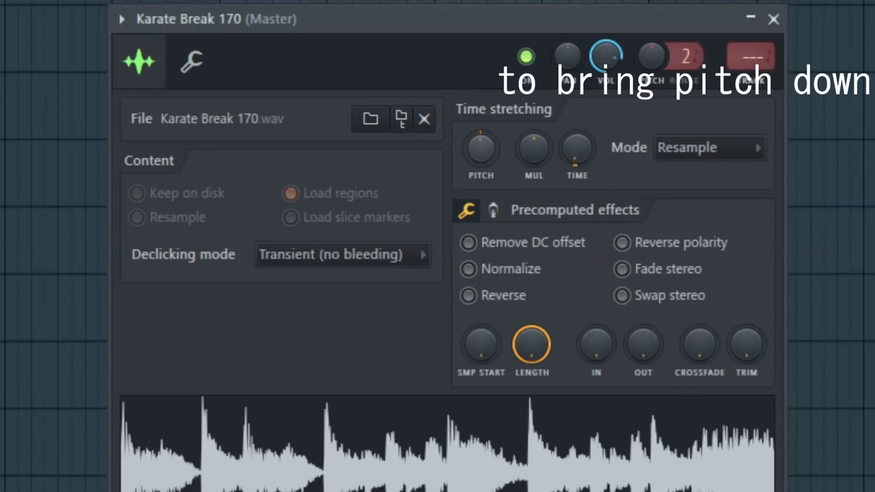
Lower the Karate Break 170 sample's pitch shift to -200 cents and play the clip to hear it.
{"action": "left_click_drag", "start_coordinate": [483, 138], "coordinate": [483, 149]}
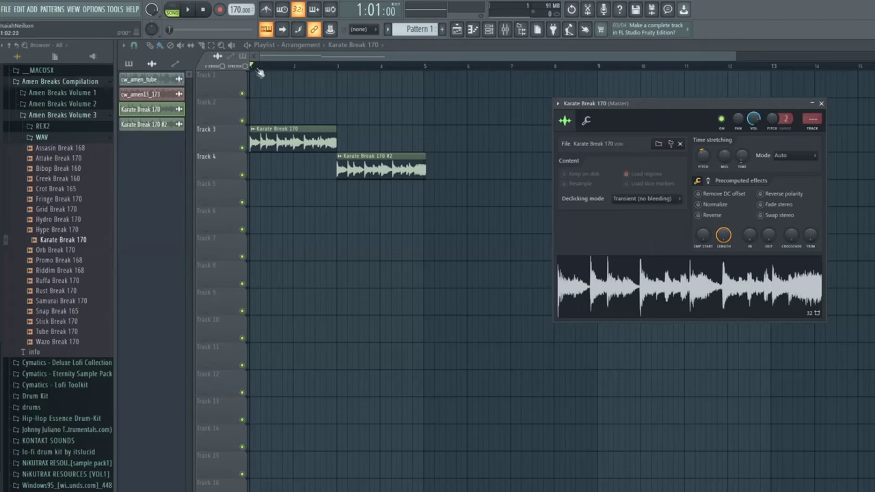
{"action": "key", "text": "space"}
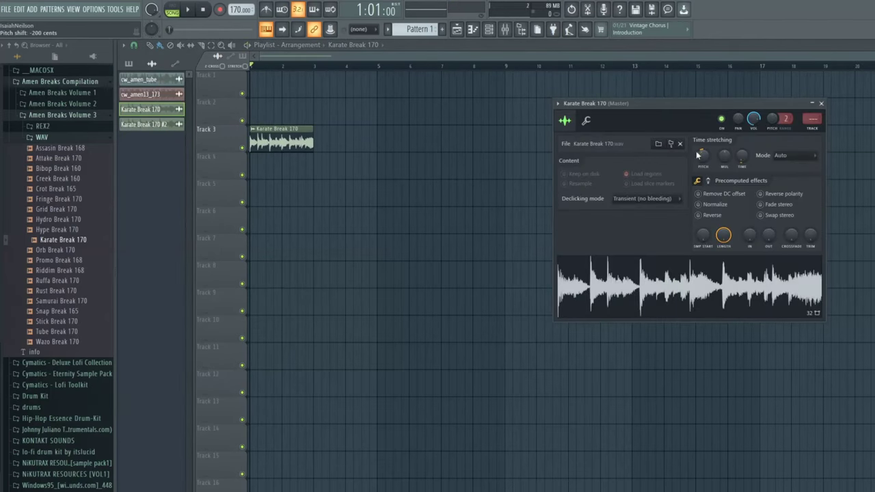
{"action": "key", "text": "space"}
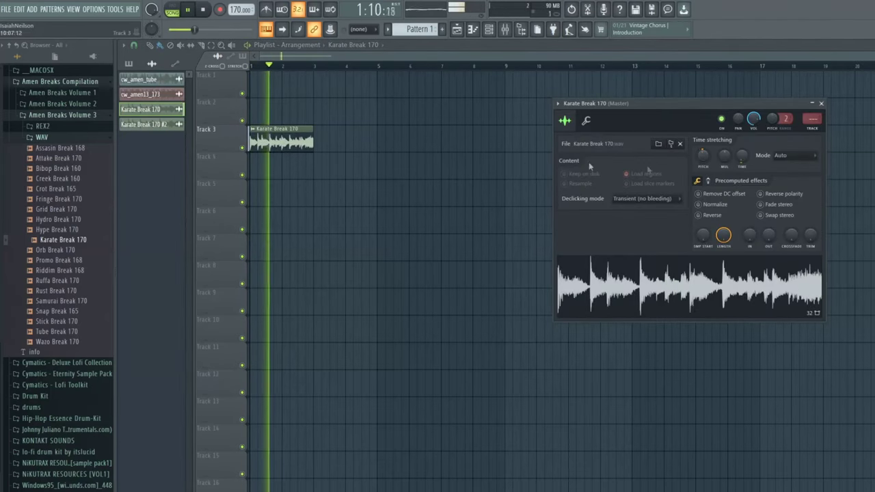
{"action": "key", "text": "space"}
{"action": "key", "text": "space"}
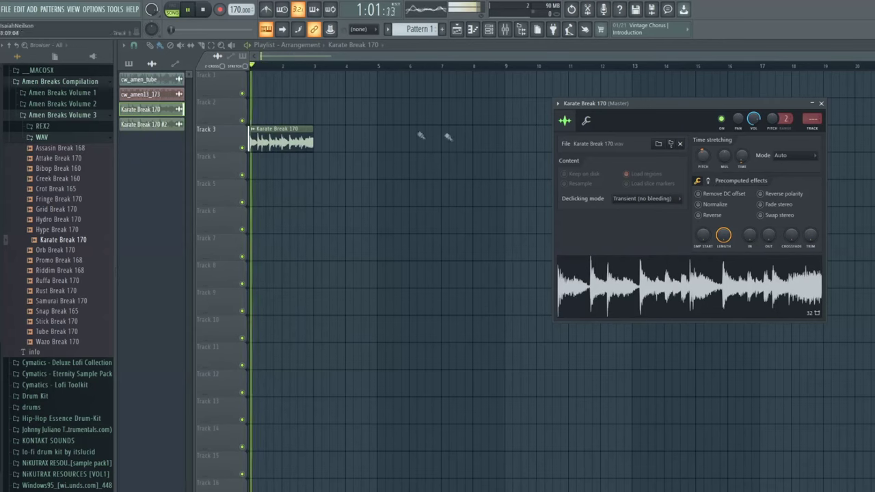
Play the three consecutive Karate Break 170 clips on Track 3 and examine where their drum hits fall against the grid.
{"action": "scroll", "coordinate": [298, 139], "scroll_direction": "up", "scroll_amount": 3}
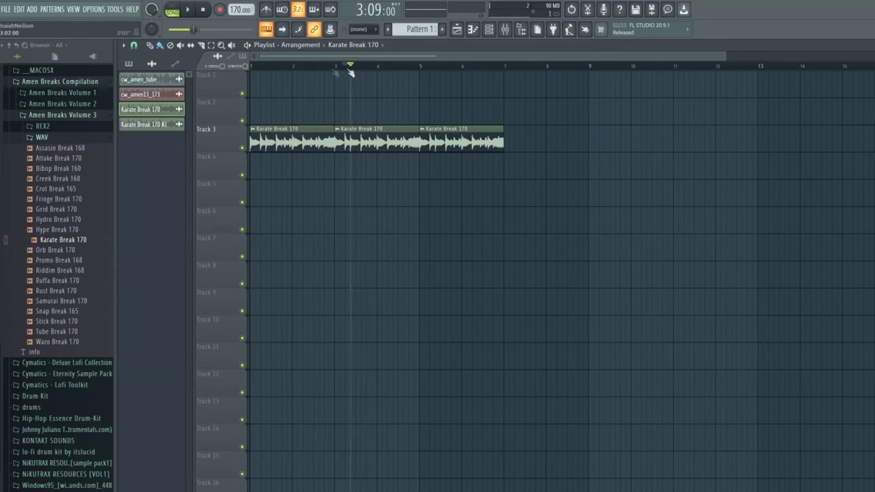
{"action": "left_click_drag", "start_coordinate": [350, 71], "coordinate": [414, 88]}
{"action": "scroll", "coordinate": [269, 156], "scroll_direction": "up", "scroll_amount": 2}
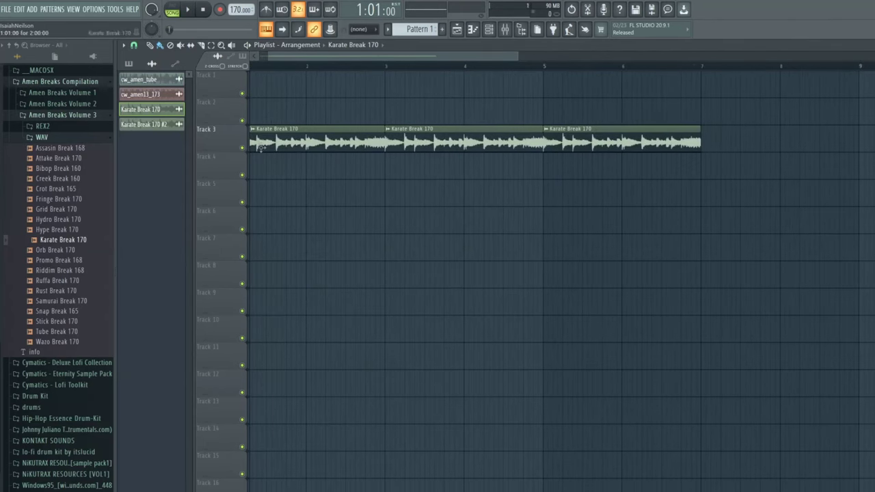
{"action": "scroll", "coordinate": [289, 85], "scroll_direction": "down", "scroll_amount": 3}
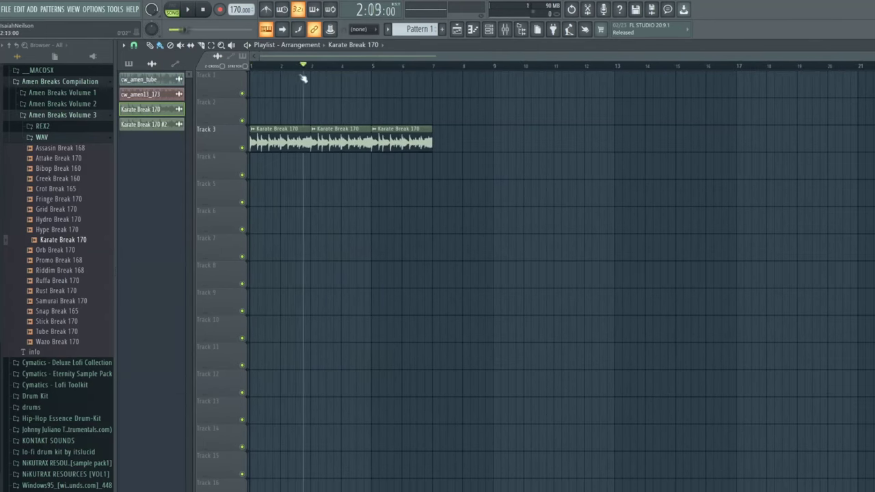
{"action": "key", "text": "space"}
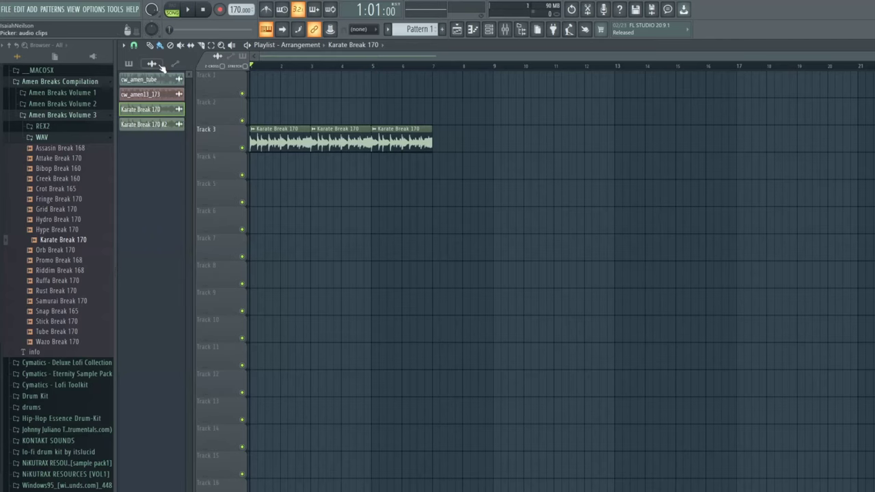
{"action": "scroll", "coordinate": [297, 146], "scroll_direction": "up", "scroll_amount": 5}
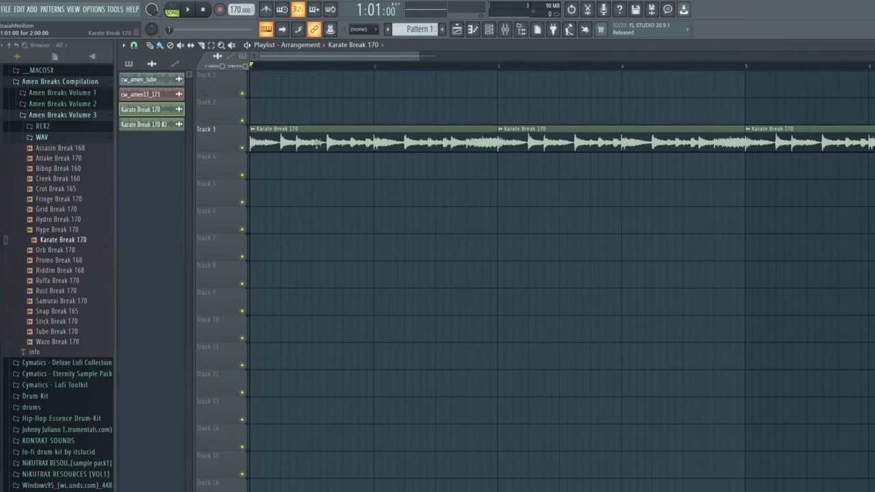
{"action": "scroll", "coordinate": [386, 167], "scroll_direction": "down", "scroll_amount": 4}
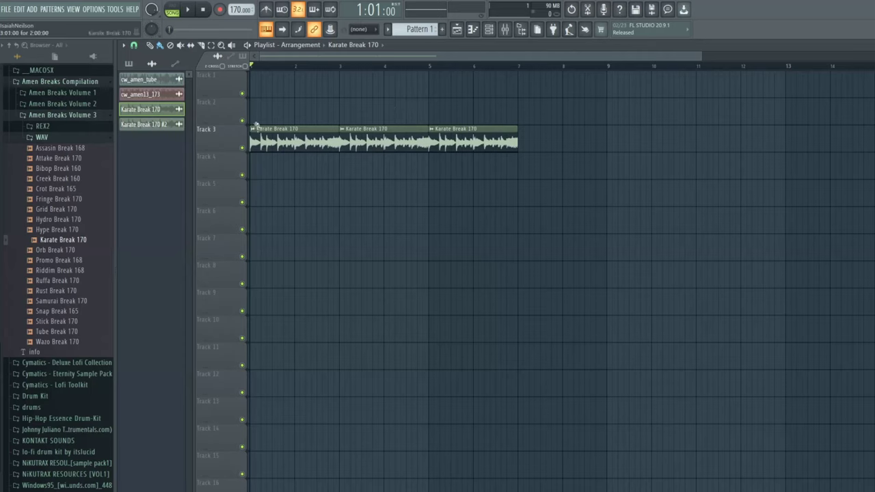
Place a copy of the Karate Break 170 clip on Track 3 so it starts at bar 9.
{"action": "left_click_drag", "start_coordinate": [257, 127], "coordinate": [285, 100]}
{"action": "right_click", "coordinate": [312, 118]}
{"action": "left_click_drag", "start_coordinate": [452, 145], "coordinate": [632, 142]}
{"action": "scroll", "coordinate": [673, 170], "scroll_direction": "up", "scroll_amount": 4}
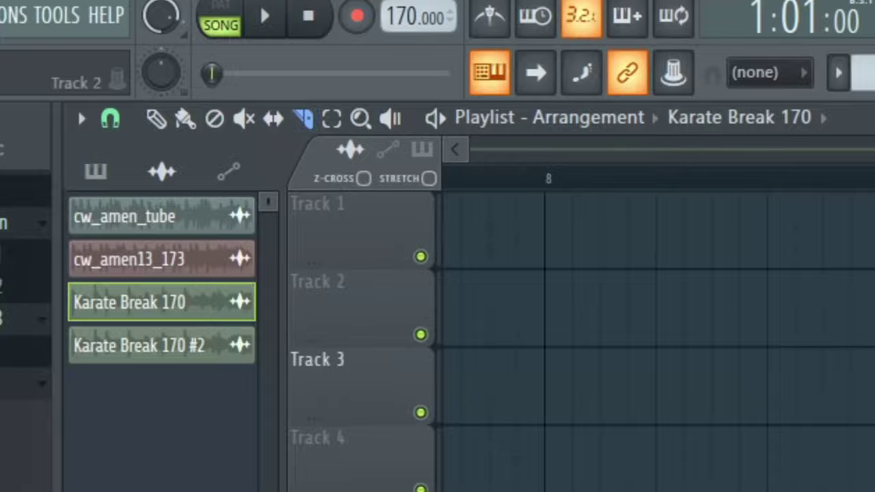
Slice the bar 9 Karate Break 170 clip into five pieces by cutting just before selected drum hits.
{"action": "left_click_drag", "start_coordinate": [176, 137], "coordinate": [152, 313]}
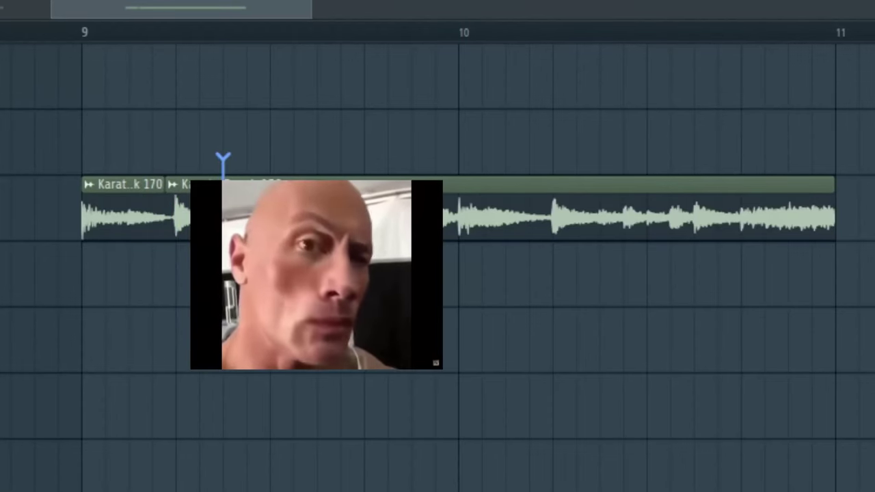
{"action": "left_click_drag", "start_coordinate": [223, 155], "coordinate": [223, 304]}
{"action": "left_click_drag", "start_coordinate": [293, 150], "coordinate": [348, 341]}
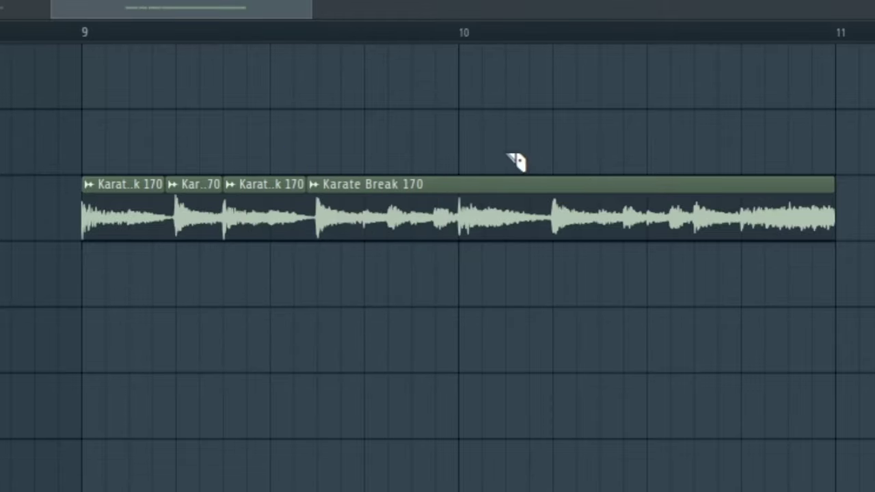
{"action": "left_click_drag", "start_coordinate": [549, 203], "coordinate": [578, 350]}
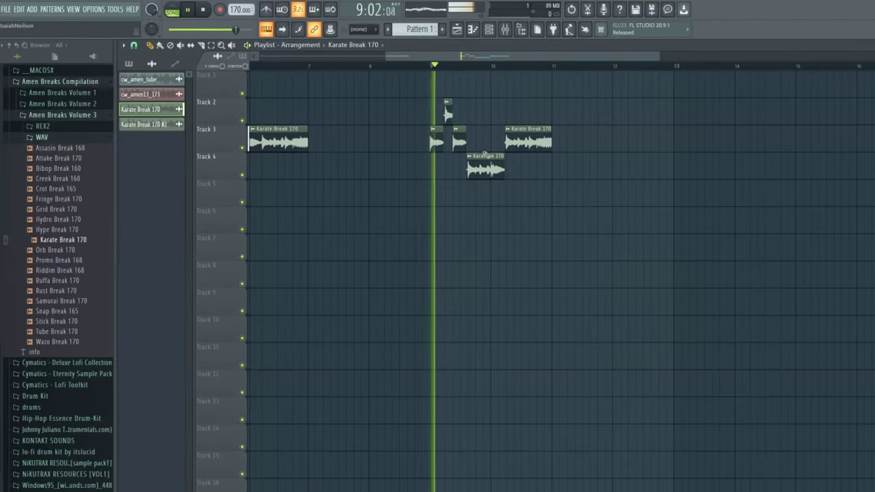
Move the long Track 4 slice earlier so it follows the short slice on Track 2.
{"action": "scroll", "coordinate": [553, 181], "scroll_direction": "up", "scroll_amount": 2}
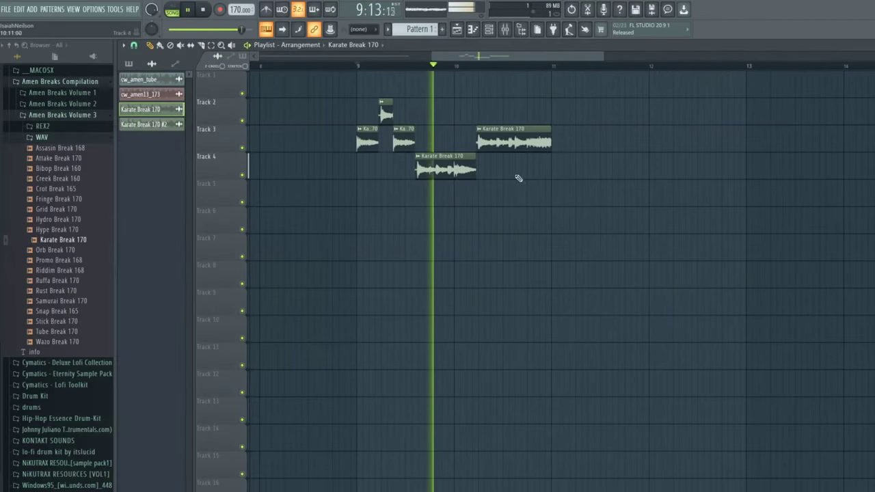
{"action": "scroll", "coordinate": [433, 177], "scroll_direction": "down", "scroll_amount": 2}
{"action": "scroll", "coordinate": [432, 177], "scroll_direction": "up", "scroll_amount": 2}
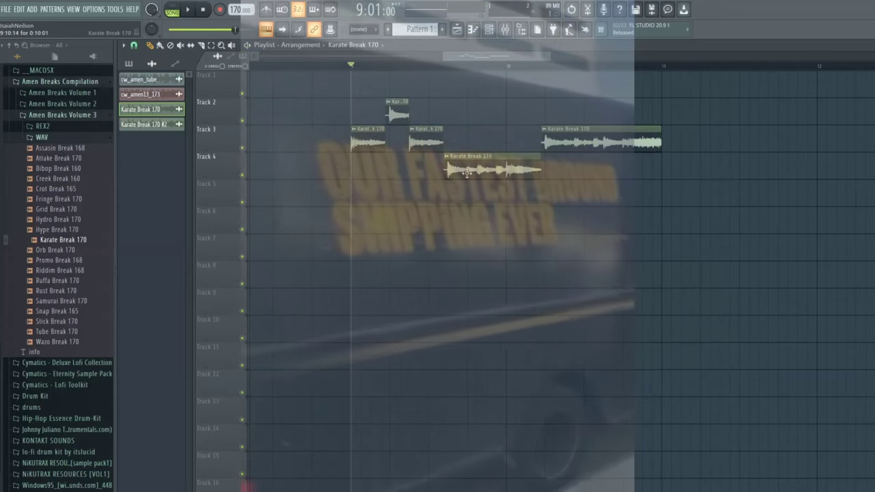
{"action": "left_click_drag", "start_coordinate": [467, 172], "coordinate": [430, 162]}
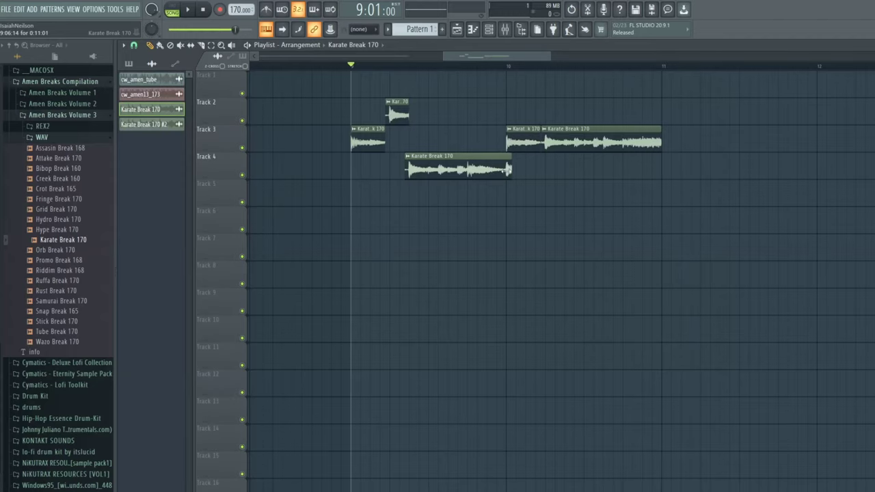
Shorten the end of the long Track 4 slice so it finishes at bar 10, and check the slice alignment.
{"action": "scroll", "coordinate": [509, 169], "scroll_direction": "up", "scroll_amount": 5}
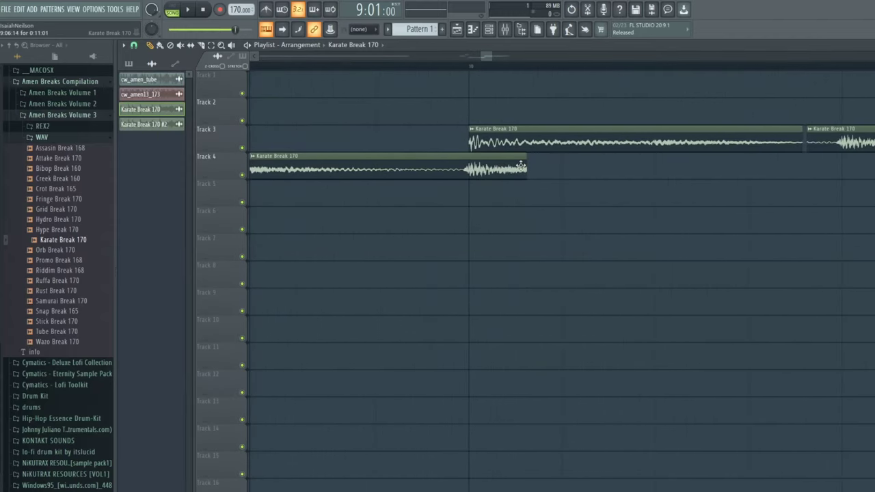
{"action": "left_click_drag", "start_coordinate": [500, 168], "coordinate": [462, 167]}
{"action": "scroll", "coordinate": [459, 166], "scroll_direction": "down", "scroll_amount": 4}
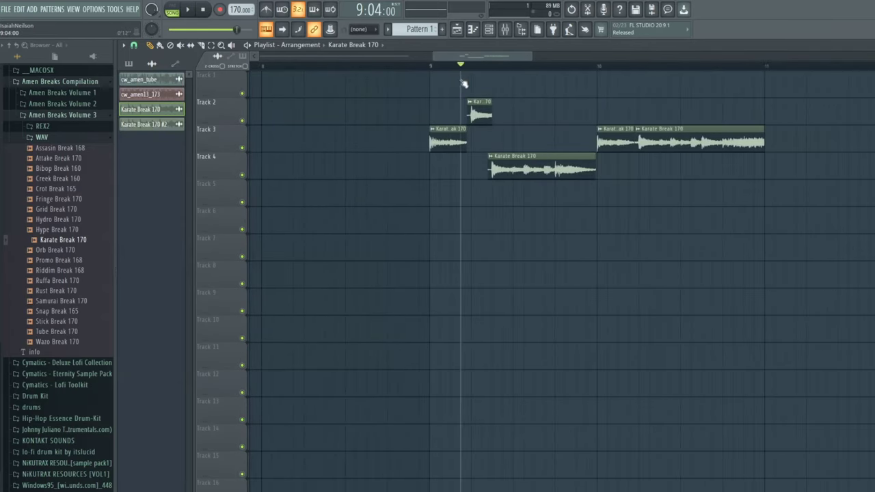
{"action": "scroll", "coordinate": [543, 153], "scroll_direction": "up", "scroll_amount": 2}
{"action": "scroll", "coordinate": [410, 160], "scroll_direction": "up", "scroll_amount": 3}
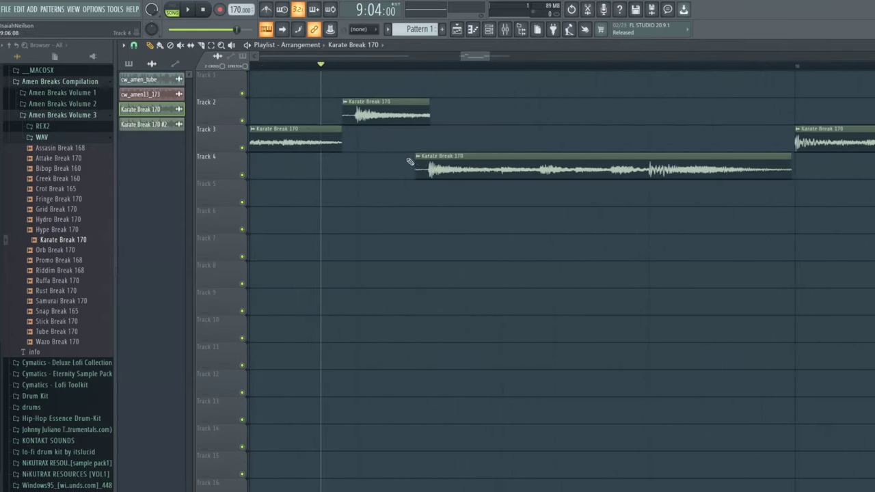
{"action": "key", "text": "space"}
{"action": "scroll", "coordinate": [418, 209], "scroll_direction": "down", "scroll_amount": 5}
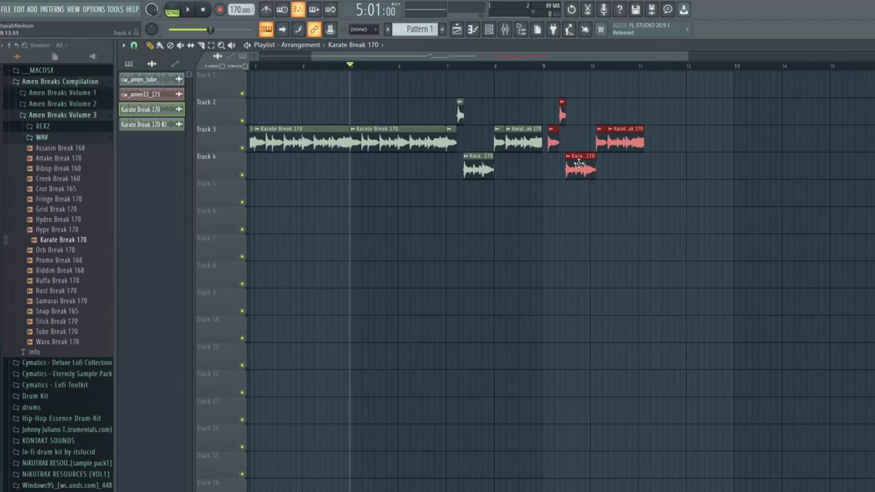
Move the second group's Track 2 slice to the start of bar 9 and the short Track 3 slice directly after it.
{"action": "left_click_drag", "start_coordinate": [554, 116], "coordinate": [520, 113]}
{"action": "scroll", "coordinate": [555, 120], "scroll_direction": "up", "scroll_amount": 3}
{"action": "left_click_drag", "start_coordinate": [587, 135], "coordinate": [553, 135]}
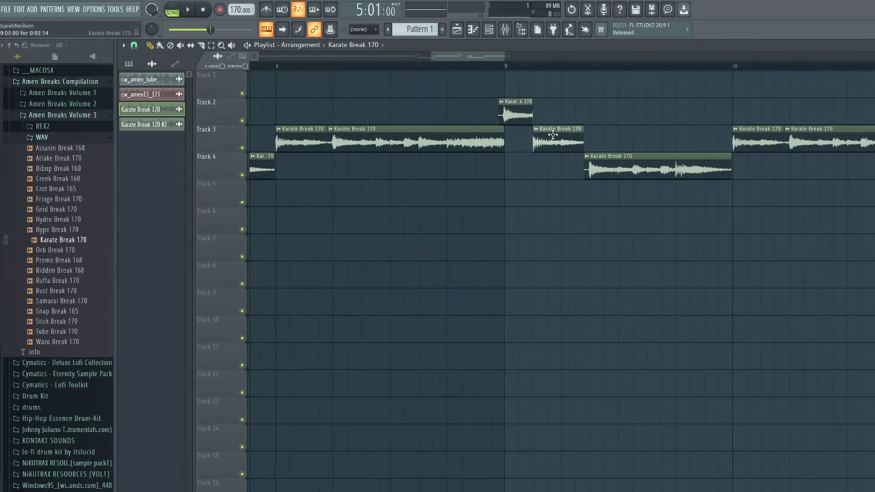
{"action": "scroll", "coordinate": [550, 135], "scroll_direction": "up", "scroll_amount": 2}
{"action": "scroll", "coordinate": [687, 149], "scroll_direction": "down", "scroll_amount": 4}
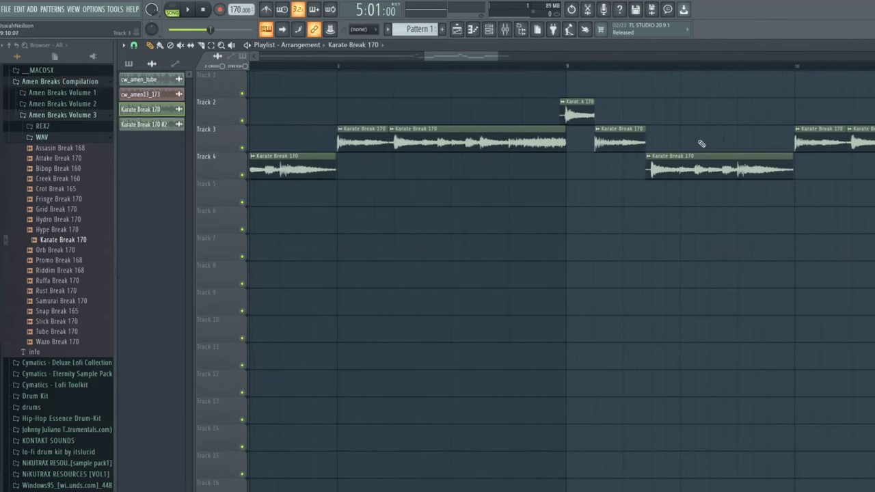
Play the rearranged slices from bar 9 and again from bar 7 to judge the new drum pattern.
{"action": "left_click_drag", "start_coordinate": [493, 60], "coordinate": [532, 67]}
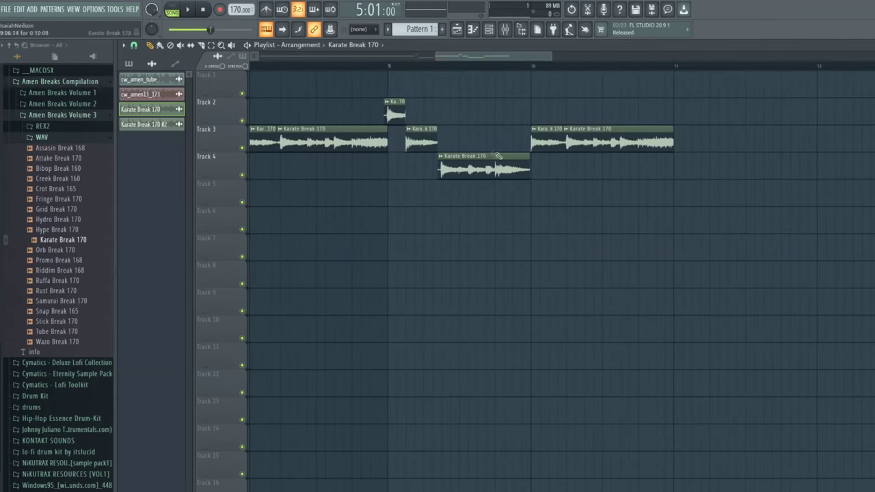
{"action": "left_click", "coordinate": [390, 68]}
{"action": "key", "text": "space"}
{"action": "key", "text": "space"}
{"action": "scroll", "coordinate": [331, 98], "scroll_direction": "down", "scroll_amount": 4}
{"action": "left_click_drag", "start_coordinate": [282, 68], "coordinate": [326, 67]}
{"action": "key", "text": "space"}
{"action": "scroll", "coordinate": [480, 186], "scroll_direction": "up", "scroll_amount": 2}
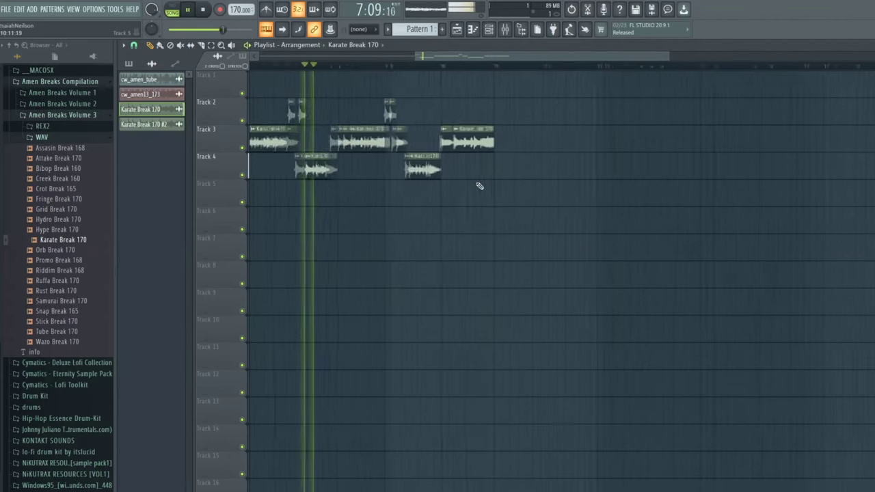
{"action": "scroll", "coordinate": [480, 186], "scroll_direction": "up", "scroll_amount": 1}
{"action": "left_click_drag", "start_coordinate": [440, 58], "coordinate": [447, 59]}
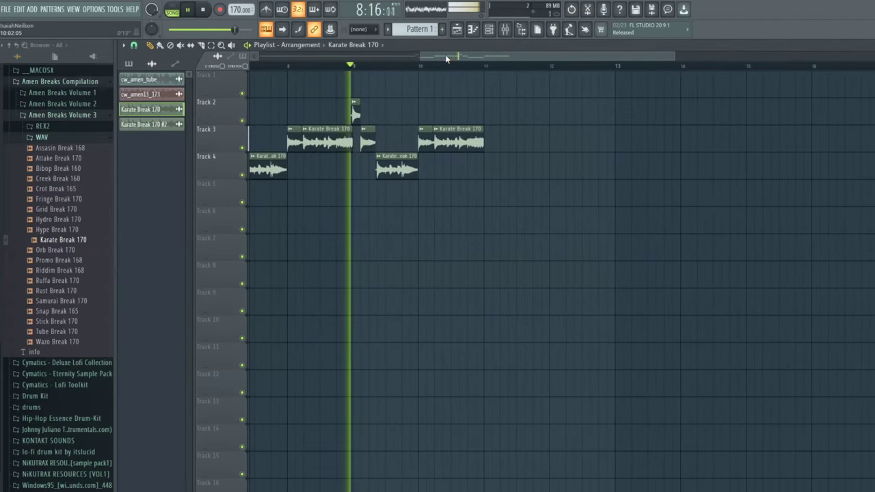
{"action": "key", "text": "space"}
Replace the short Track 3 slice in bar 9 with copies of the Track 2 slice on Tracks 3 and 4, and play the result.
{"action": "scroll", "coordinate": [372, 146], "scroll_direction": "up", "scroll_amount": 3}
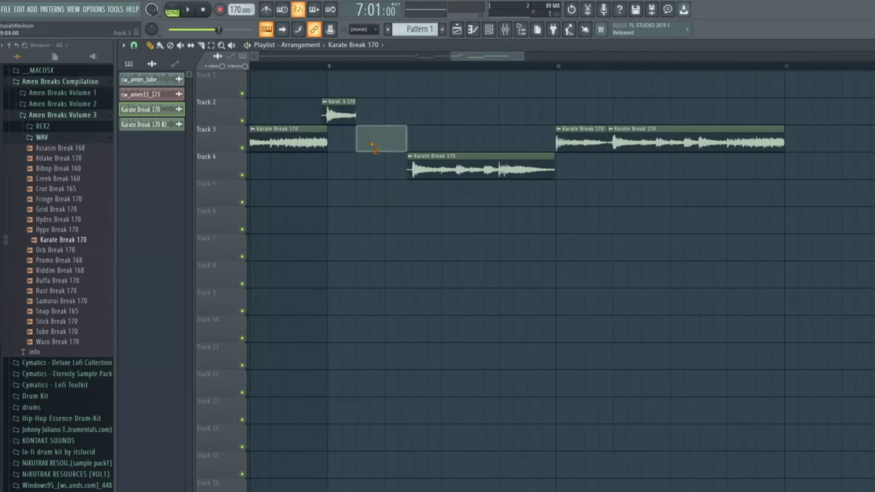
{"action": "left_click", "coordinate": [375, 141]}
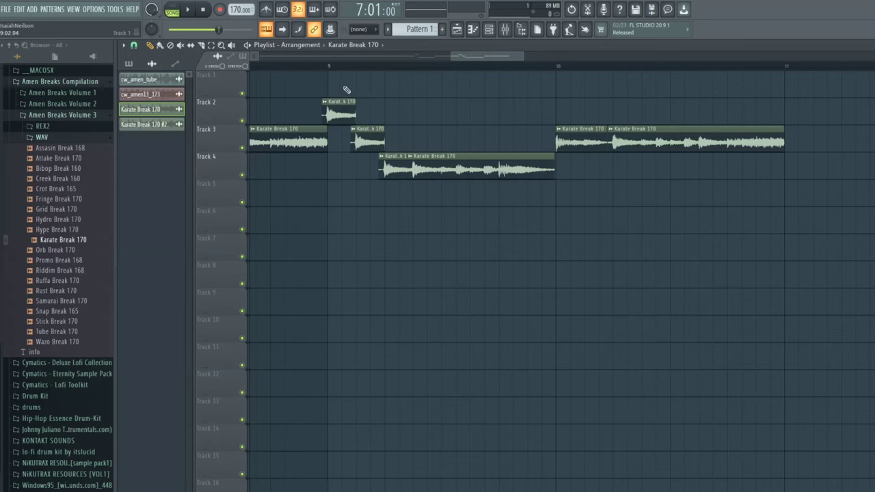
{"action": "key", "text": "space"}
{"action": "scroll", "coordinate": [294, 169], "scroll_direction": "down", "scroll_amount": 3}
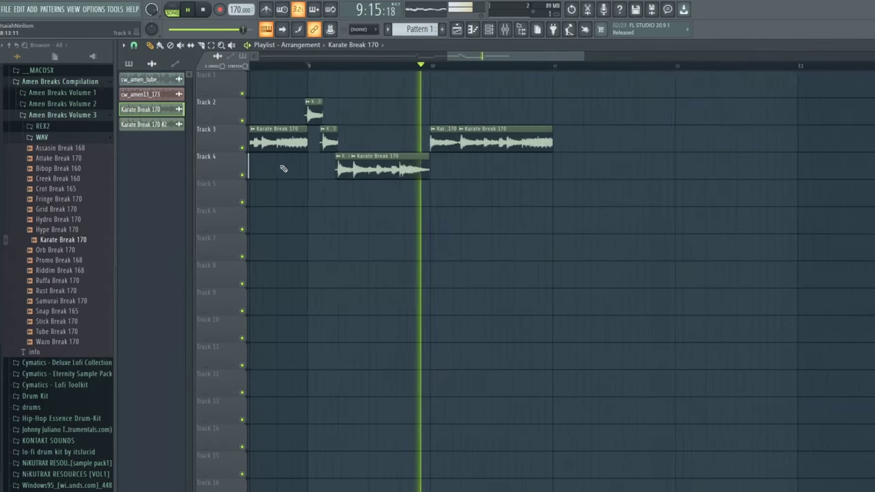
Replay the whole arrangement and listen to how the repeated hits from bar 9 follow the earlier bars.
{"action": "key", "text": "space"}
{"action": "scroll", "coordinate": [294, 169], "scroll_direction": "down", "scroll_amount": 2}
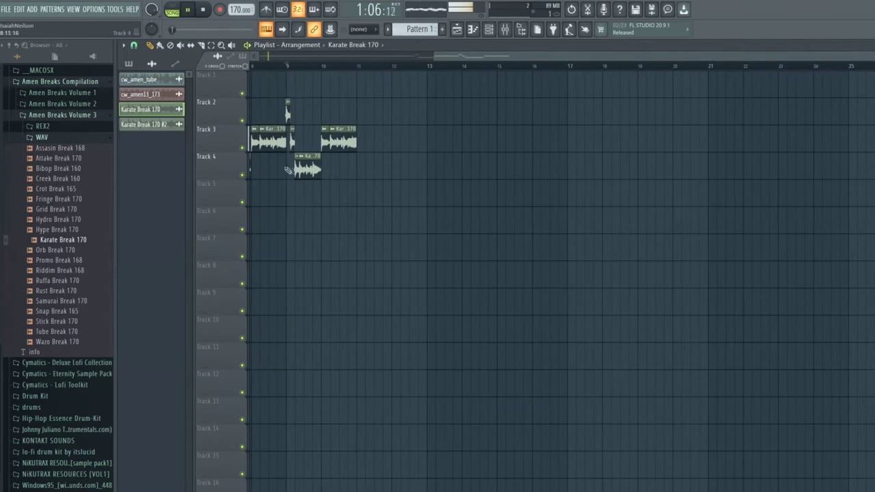
{"action": "scroll", "coordinate": [261, 170], "scroll_direction": "up", "scroll_amount": 2}
{"action": "scroll", "coordinate": [262, 163], "scroll_direction": "down", "scroll_amount": 2}
{"action": "left_click_drag", "start_coordinate": [435, 56], "coordinate": [391, 55]}
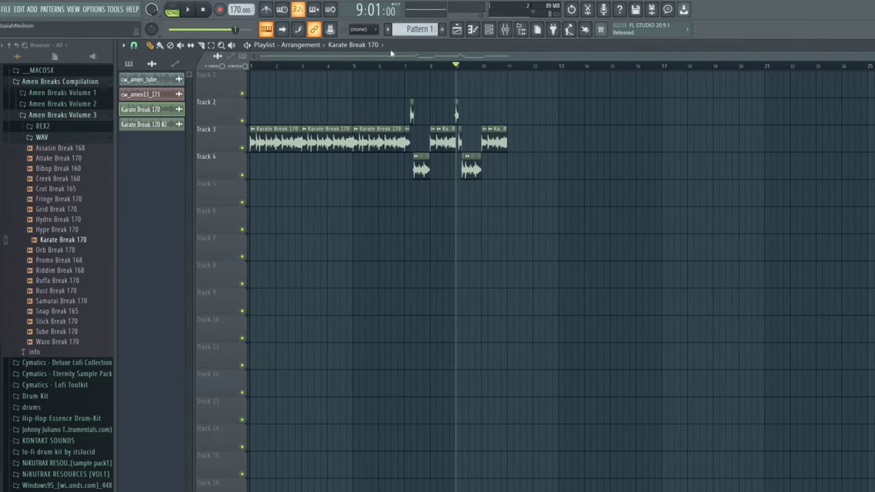
{"action": "key", "text": "space"}
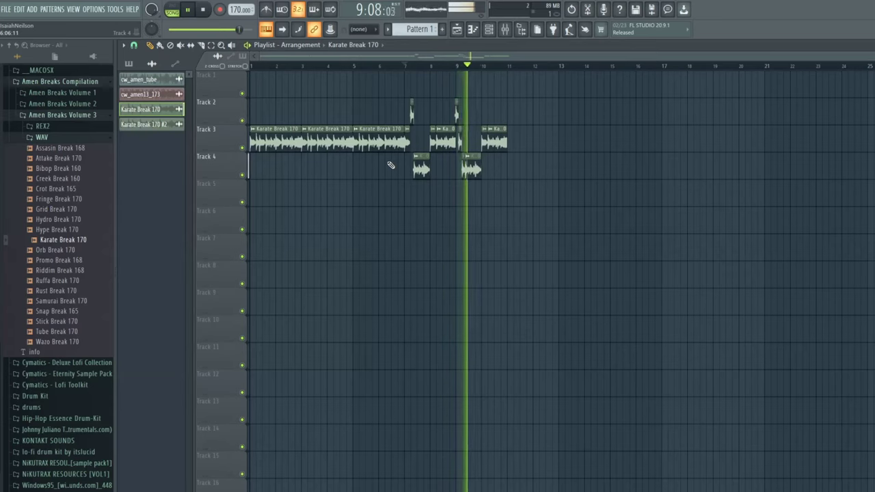
{"action": "key", "text": "space"}
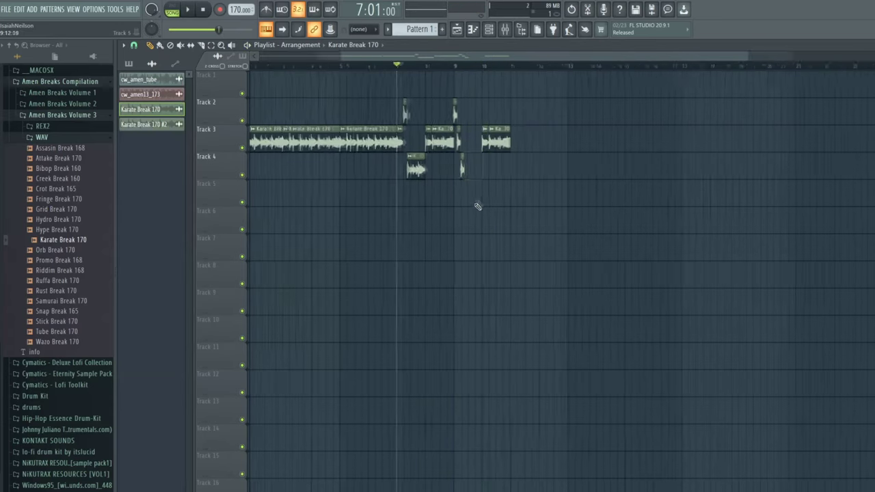
Undo the last slice edit and place a slice from Track 4 on Track 6, shifted earlier to lead into bar 10.
{"action": "scroll", "coordinate": [472, 206], "scroll_direction": "up", "scroll_amount": 4}
{"action": "scroll", "coordinate": [473, 207], "scroll_direction": "up", "scroll_amount": 3}
{"action": "key", "text": "ctrl+z"}
{"action": "left_click_drag", "start_coordinate": [424, 170], "coordinate": [487, 221]}
{"action": "left_click_drag", "start_coordinate": [615, 226], "coordinate": [553, 228]}
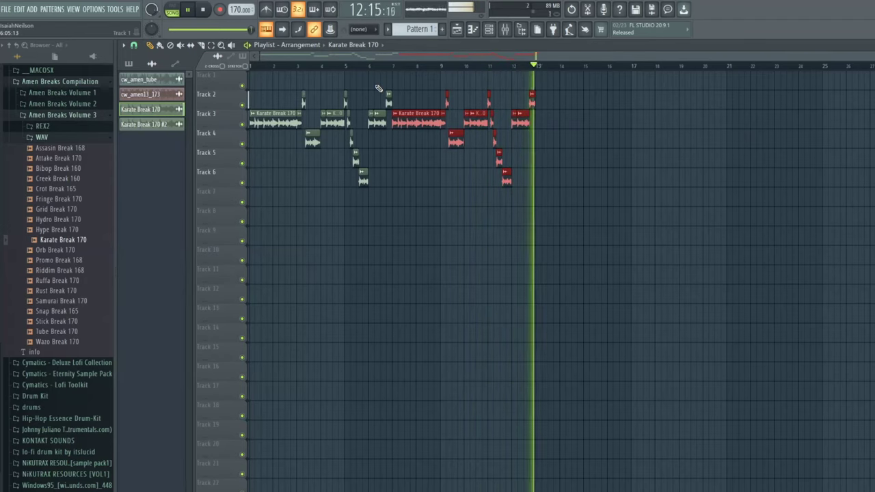
Stop playback of the duplicated arrangement and deselect the copied clips.
{"action": "key", "text": "space"}
{"action": "left_click", "coordinate": [382, 232]}
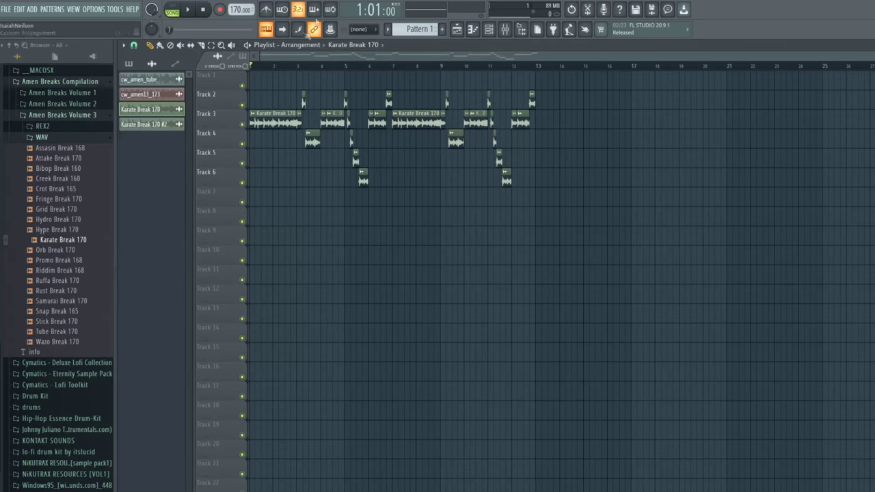
Add a FLEX synthesizer channel and shift its window over the playlist.
{"action": "left_click_drag", "start_coordinate": [345, 73], "coordinate": [194, 70]}
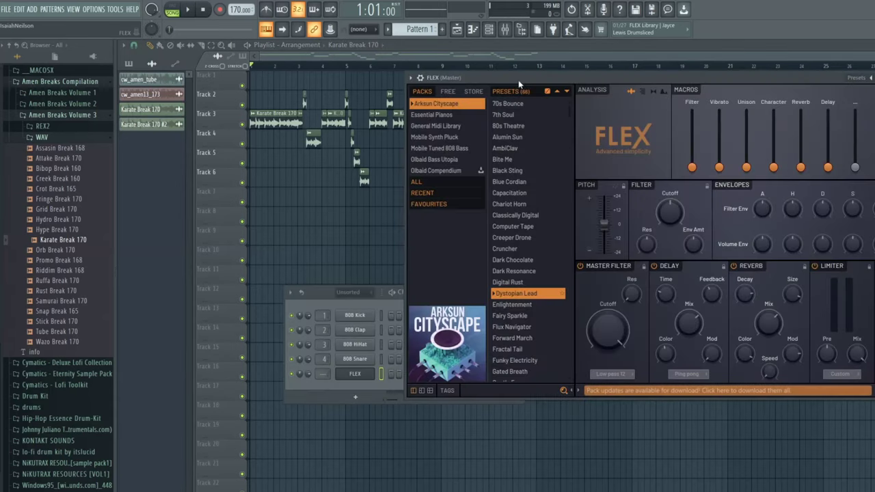
{"action": "left_click_drag", "start_coordinate": [518, 80], "coordinate": [325, 102]}
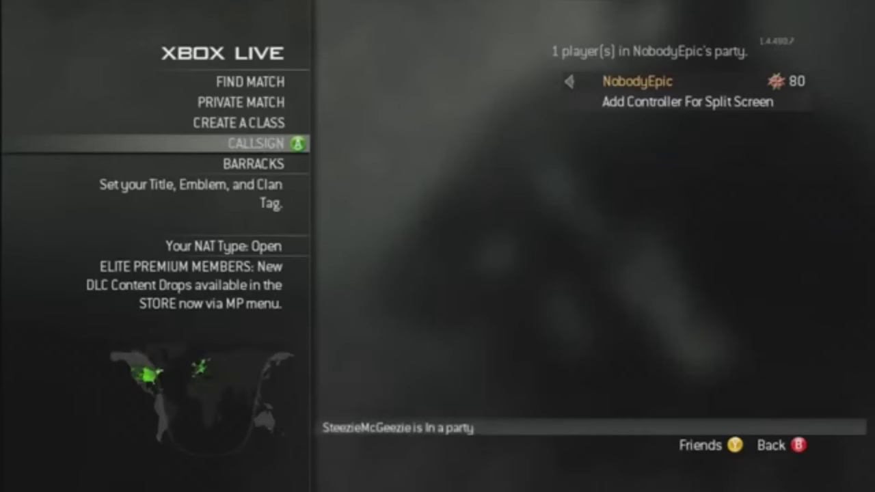
{"action": "key", "text": "Down"}
{"action": "key", "text": "Return"}
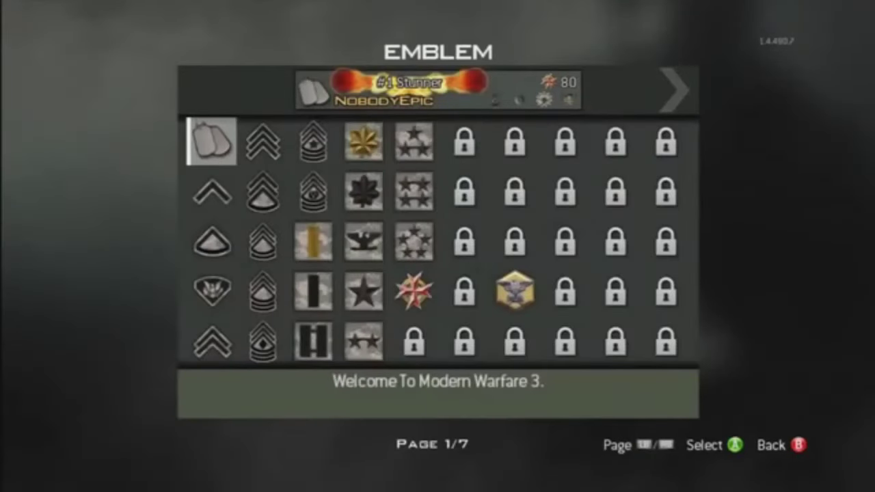
{"action": "key", "text": "Page_Down"}
{"action": "key", "text": "Right"}
{"action": "key", "text": "Right"}
{"action": "key", "text": "Right"}
{"action": "key", "text": "Right"}
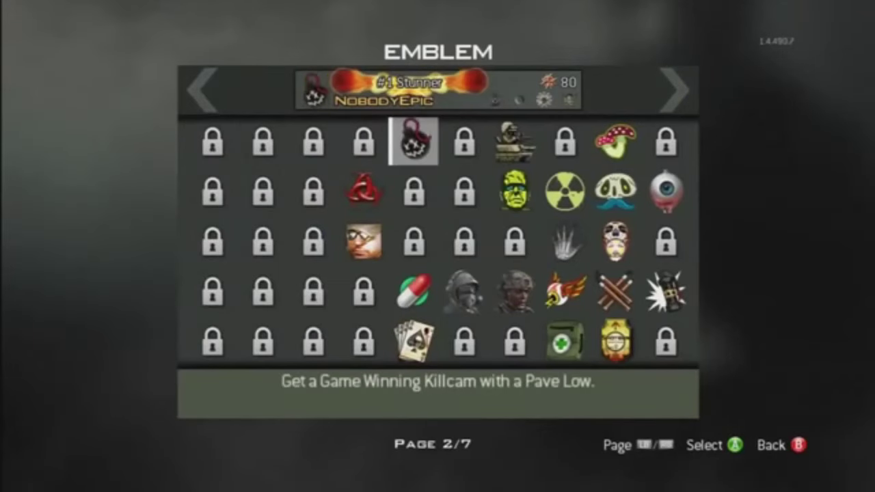
{"action": "key", "text": "Down"}
{"action": "key", "text": "Left"}
{"action": "key", "text": "Down"}
{"action": "key", "text": "Right"}
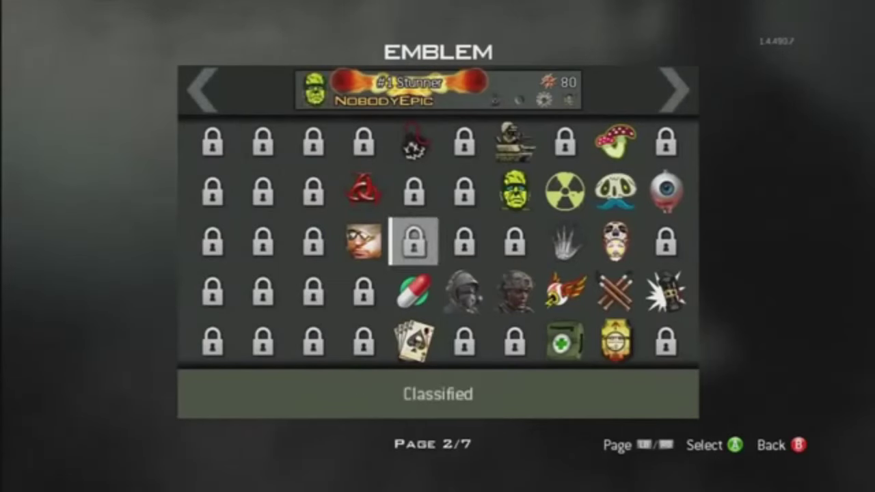
{"action": "key", "text": "Right"}
{"action": "key", "text": "Right"}
{"action": "key", "text": "Right"}
{"action": "key", "text": "Up"}
{"action": "key", "text": "Right"}
{"action": "key", "text": "Down"}
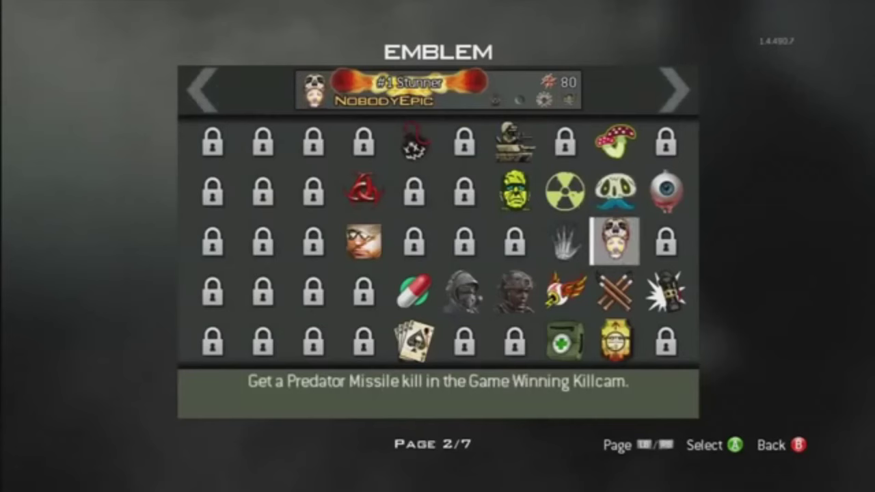
{"action": "key", "text": "Down"}
{"action": "key", "text": "Right"}
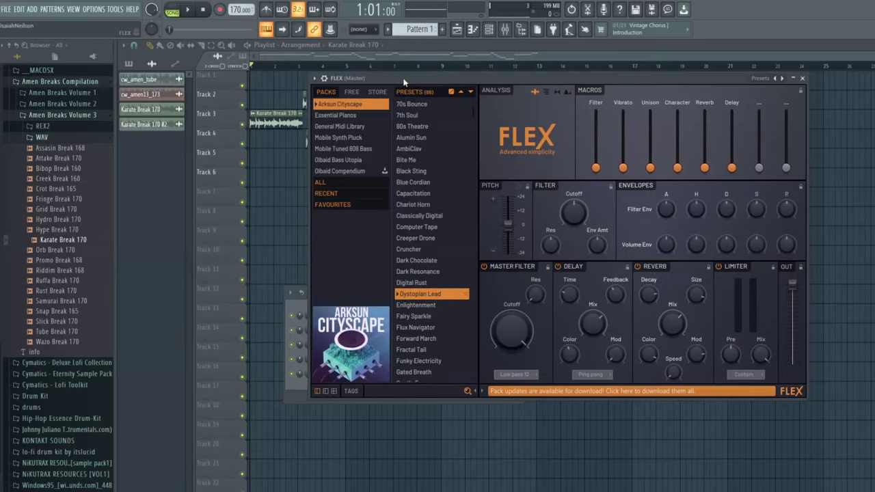
Browse the presets of the FLEX packs, including Essential Pianos, Arksun Cityscape, Mobile Synth Pluck and Olbaid Bass Utopia, plus the free packs.
{"action": "left_click_drag", "start_coordinate": [403, 82], "coordinate": [371, 86]}
{"action": "left_click", "coordinate": [329, 121]}
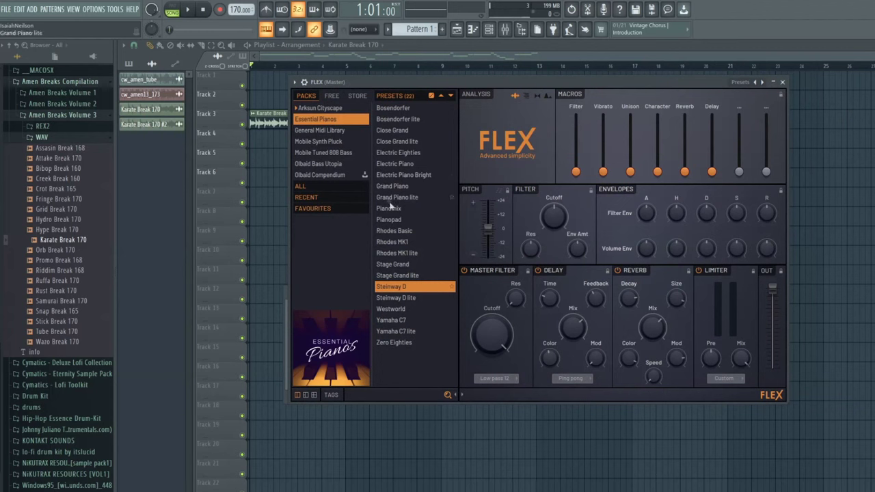
{"action": "left_click", "coordinate": [332, 96]}
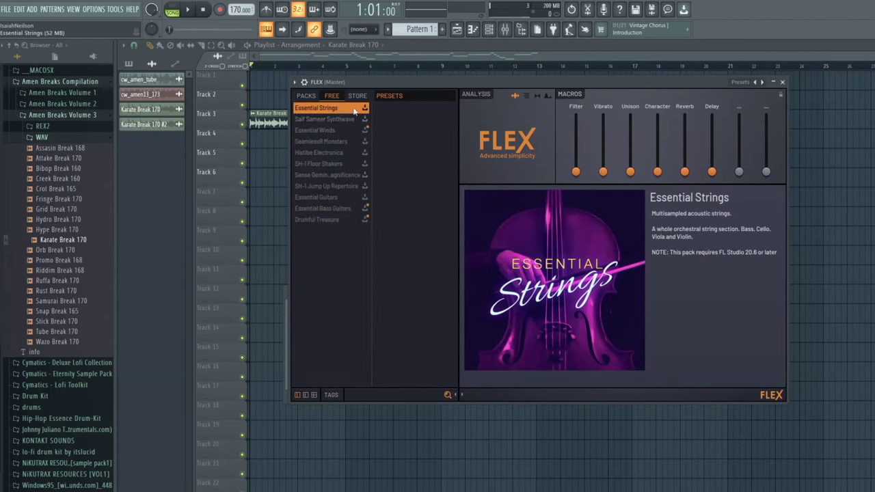
{"action": "left_click", "coordinate": [307, 96]}
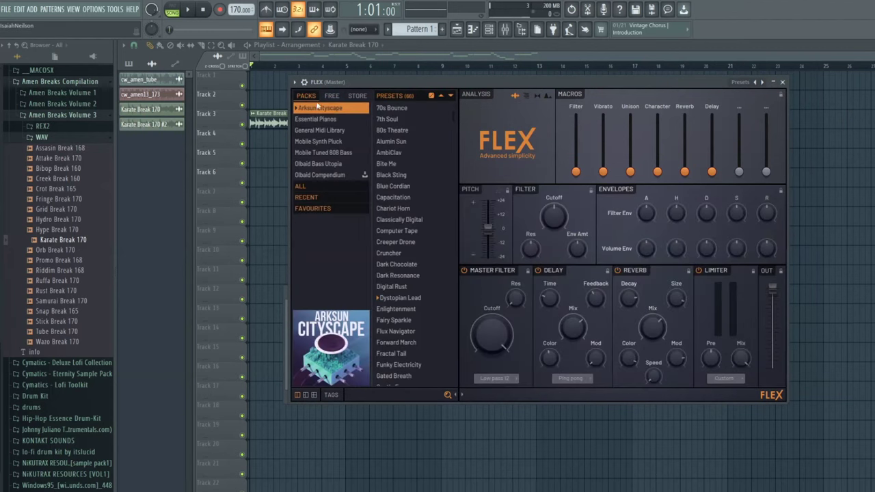
{"action": "left_click", "coordinate": [325, 152]}
{"action": "left_click", "coordinate": [326, 141]}
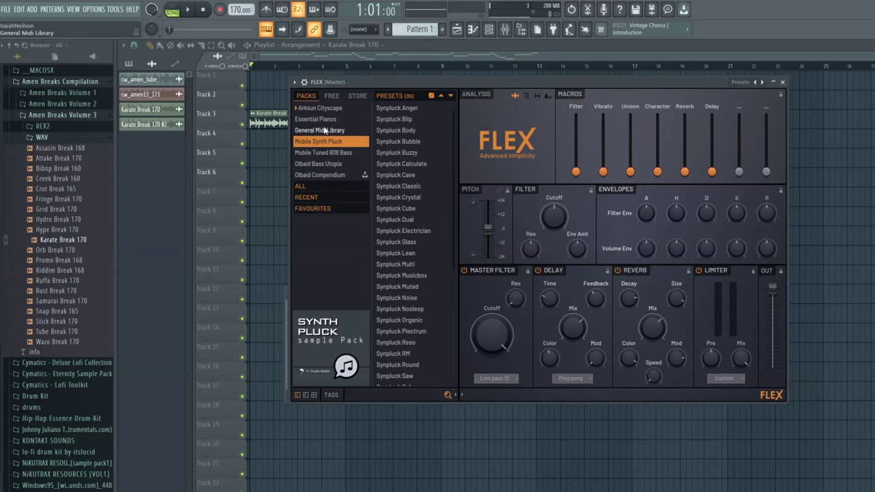
{"action": "left_click", "coordinate": [323, 165]}
{"action": "scroll", "coordinate": [386, 219], "scroll_direction": "down", "scroll_amount": 5}
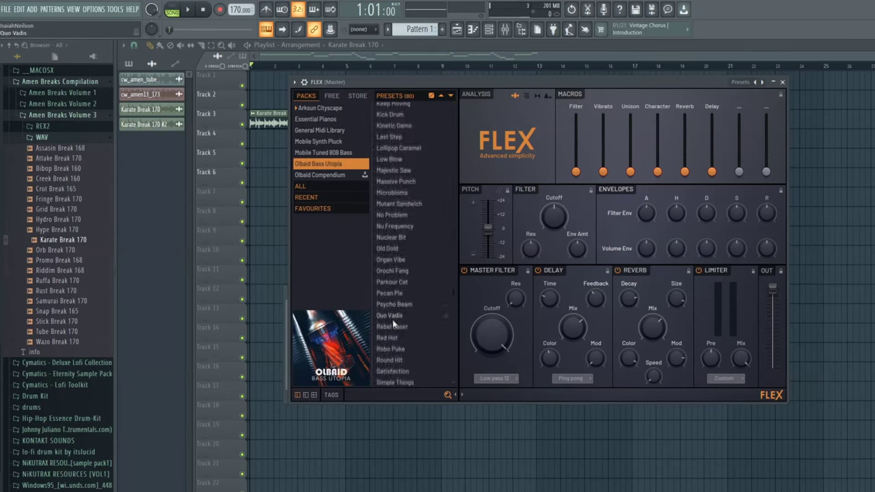
{"action": "scroll", "coordinate": [386, 219], "scroll_direction": "down", "scroll_amount": 8}
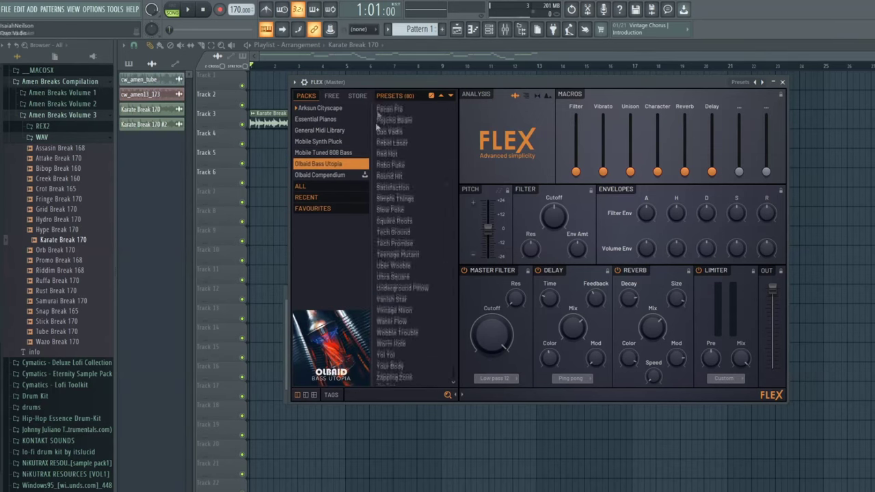
Load the Close Grand preset from the Essential Pianos pack in FLEX and open the channel's piano roll.
{"action": "left_click", "coordinate": [323, 121]}
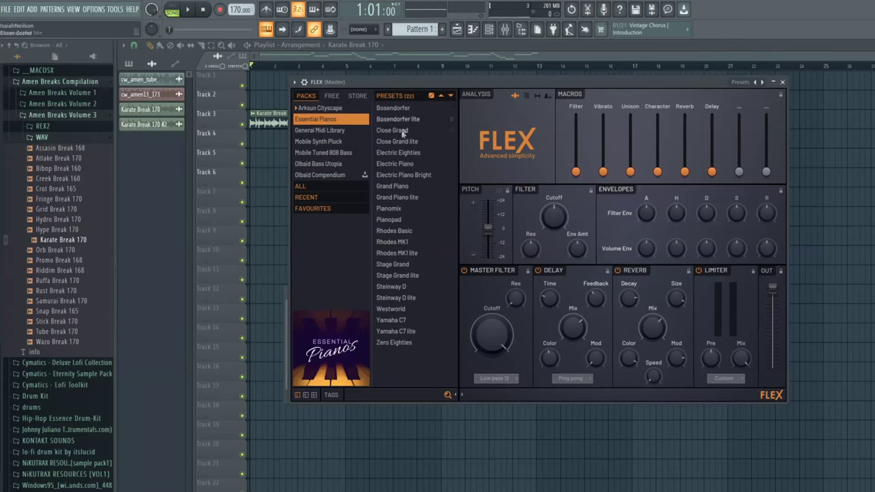
{"action": "left_click_drag", "start_coordinate": [391, 84], "coordinate": [403, 103]}
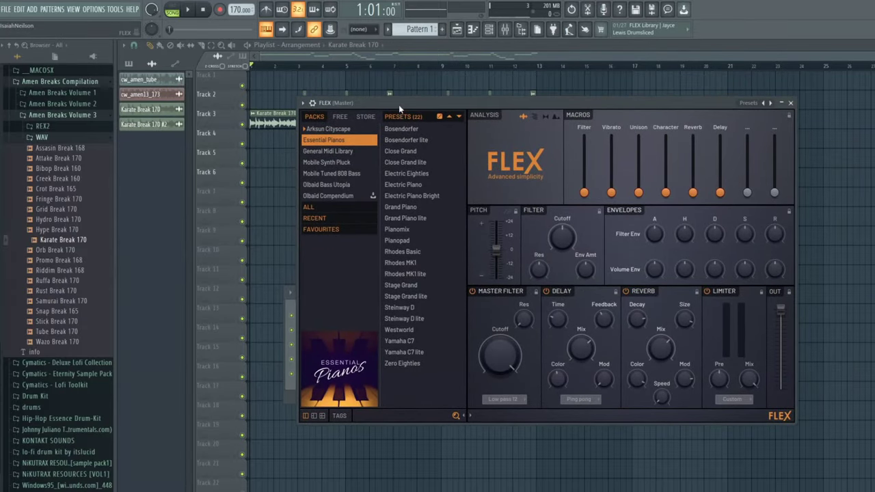
{"action": "left_click_drag", "start_coordinate": [398, 104], "coordinate": [483, 98]}
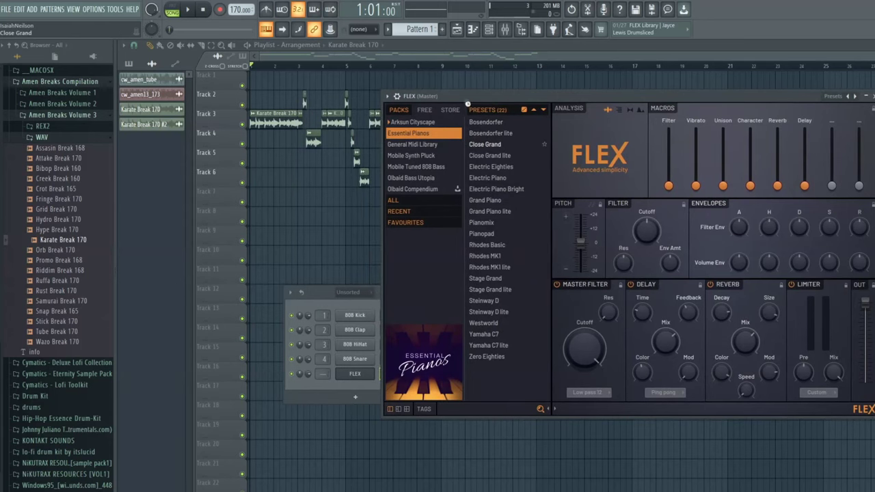
{"action": "left_click_drag", "start_coordinate": [458, 95], "coordinate": [478, 73]}
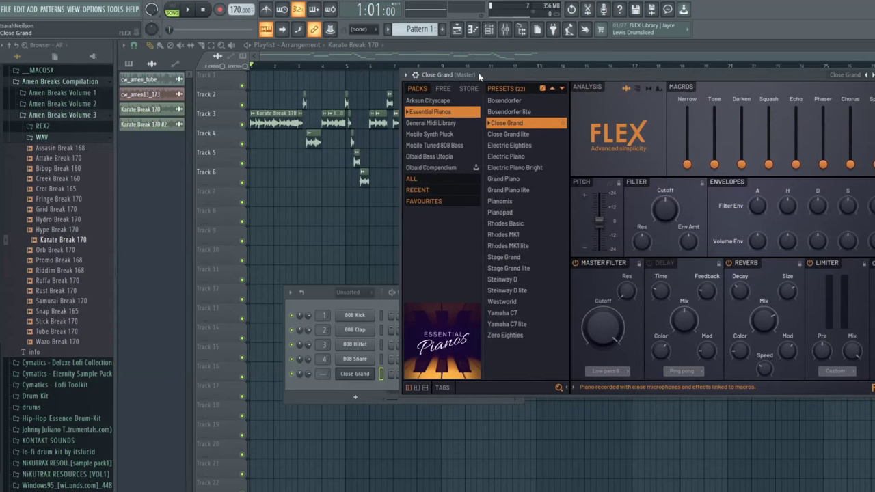
{"action": "left_click_drag", "start_coordinate": [445, 76], "coordinate": [453, 104]}
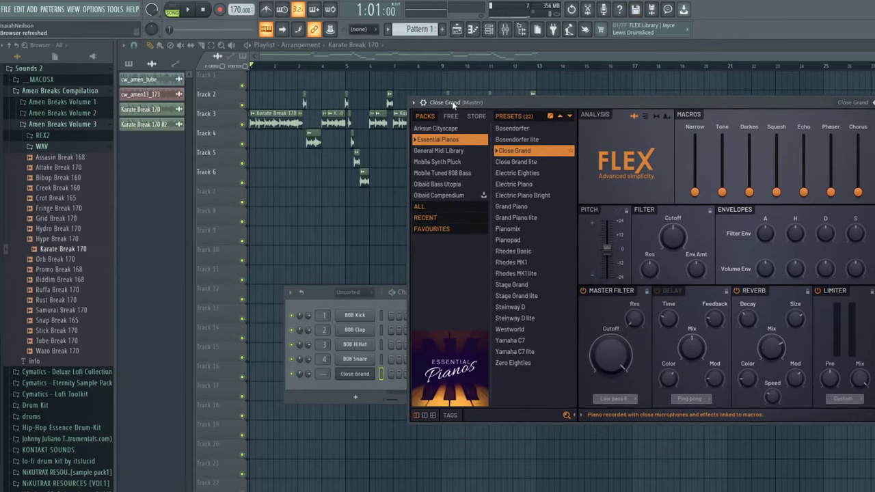
{"action": "right_click", "coordinate": [367, 374]}
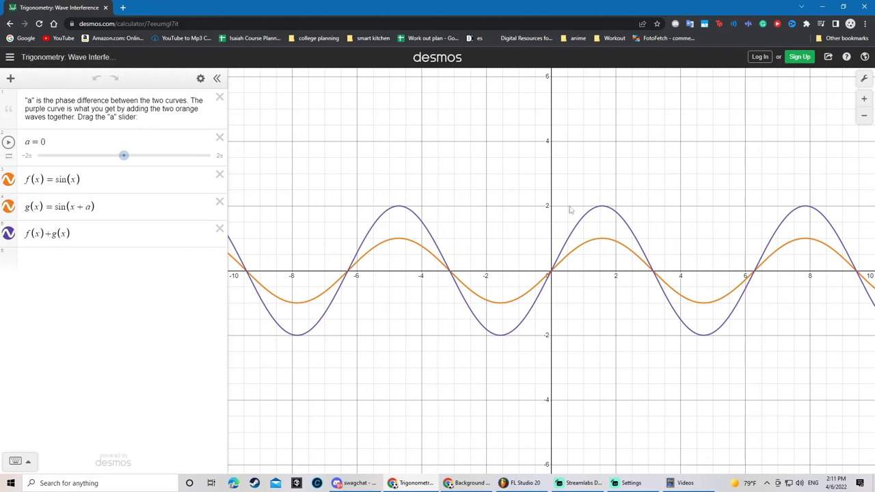
Switch to the Desmos wave interference graph and move the phase slider a into negative values.
{"action": "scroll", "coordinate": [393, 259], "scroll_direction": "up", "scroll_amount": 2}
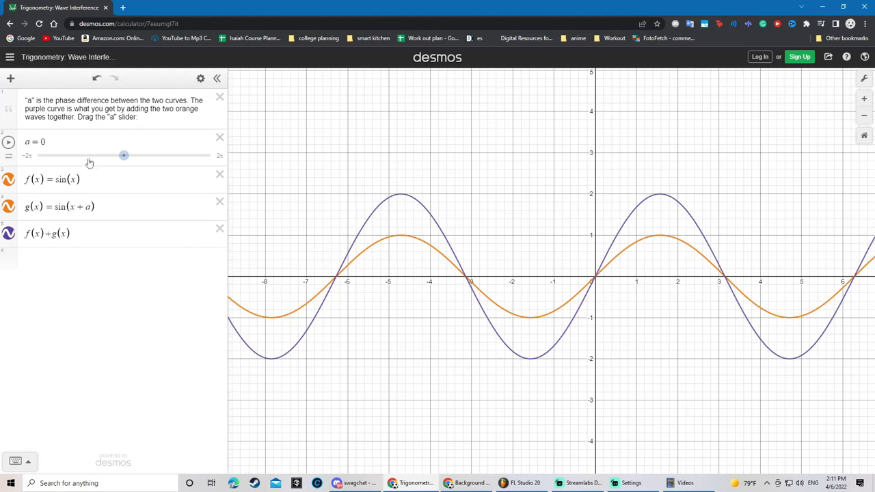
{"action": "left_click_drag", "start_coordinate": [124, 158], "coordinate": [94, 148]}
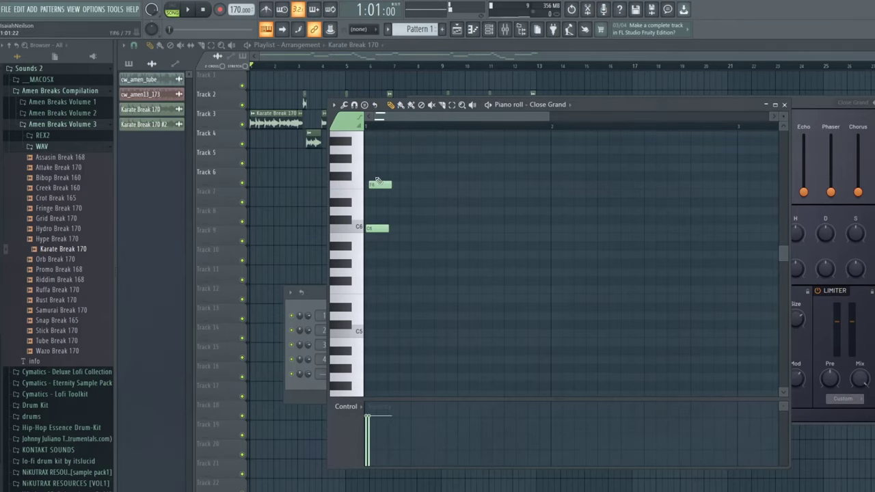
Add a D7 note above the C6 and F6 piano notes and place Pattern 1 at the start of Track 5.
{"action": "scroll", "coordinate": [377, 183], "scroll_direction": "up", "scroll_amount": 3}
{"action": "left_click", "coordinate": [375, 186]}
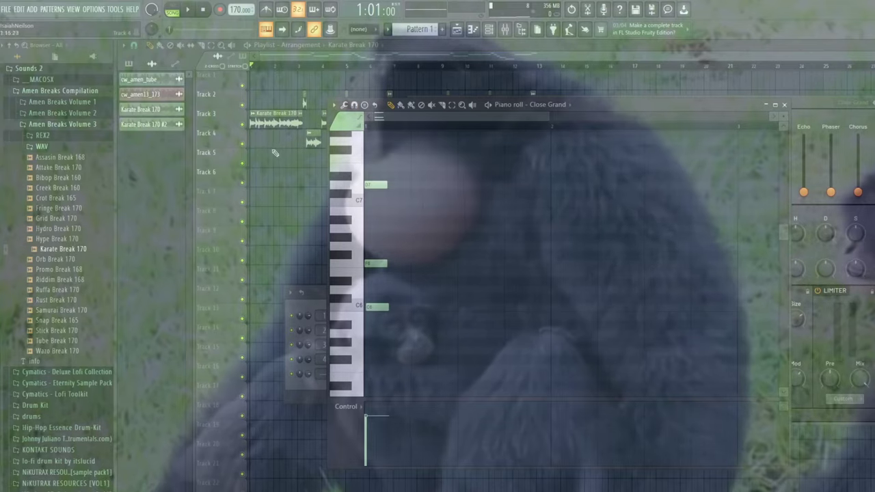
{"action": "left_click", "coordinate": [128, 64]}
{"action": "left_click", "coordinate": [152, 80]}
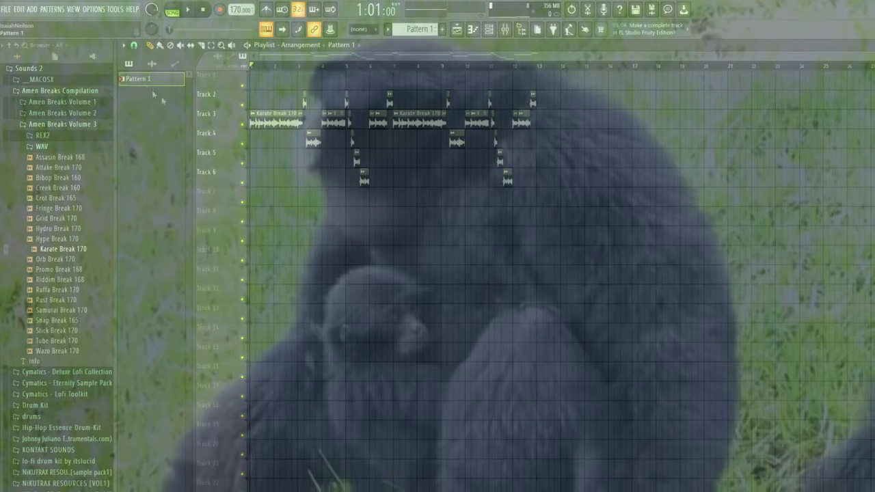
{"action": "left_click_drag", "start_coordinate": [267, 158], "coordinate": [230, 162]}
Lengthen the three piano notes to about eight steps and add D6 and G5 to the chord while playing it back.
{"action": "double_click", "coordinate": [261, 161]}
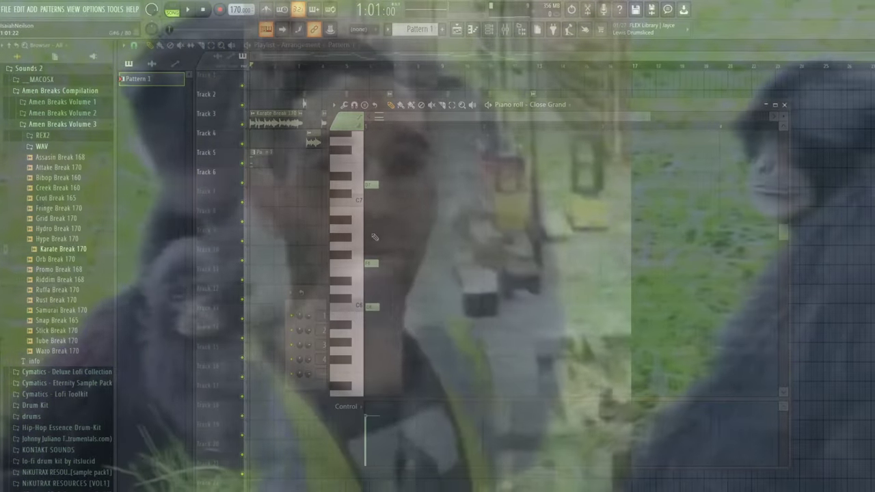
{"action": "scroll", "coordinate": [375, 238], "scroll_direction": "up", "scroll_amount": 4}
{"action": "left_click_drag", "start_coordinate": [376, 145], "coordinate": [584, 307]}
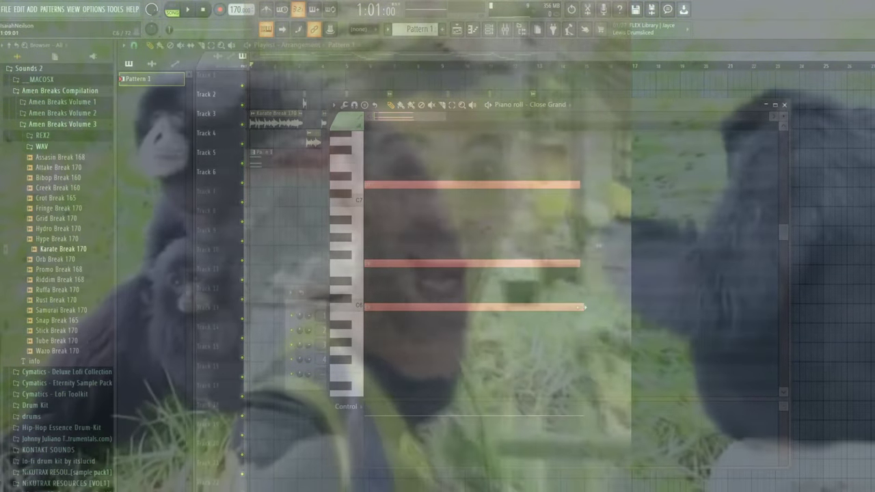
{"action": "key", "text": "space"}
{"action": "scroll", "coordinate": [419, 290], "scroll_direction": "down", "scroll_amount": 4}
{"action": "key", "text": "space"}
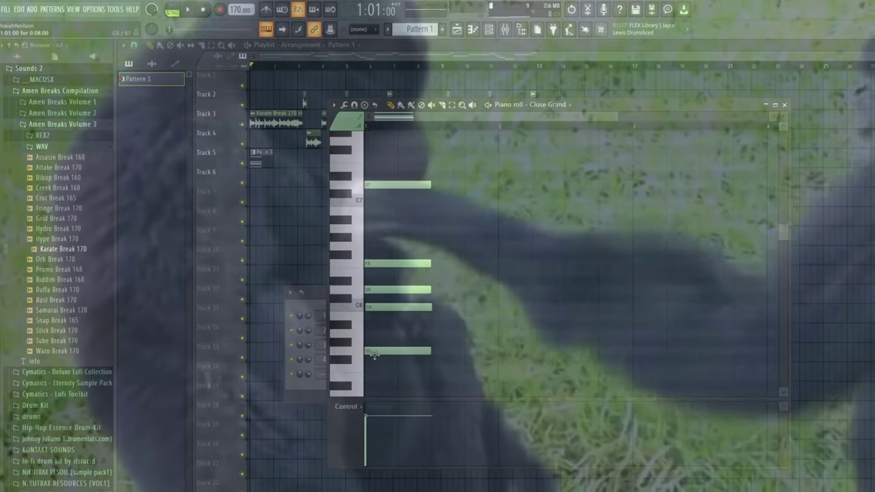
{"action": "key", "text": "space"}
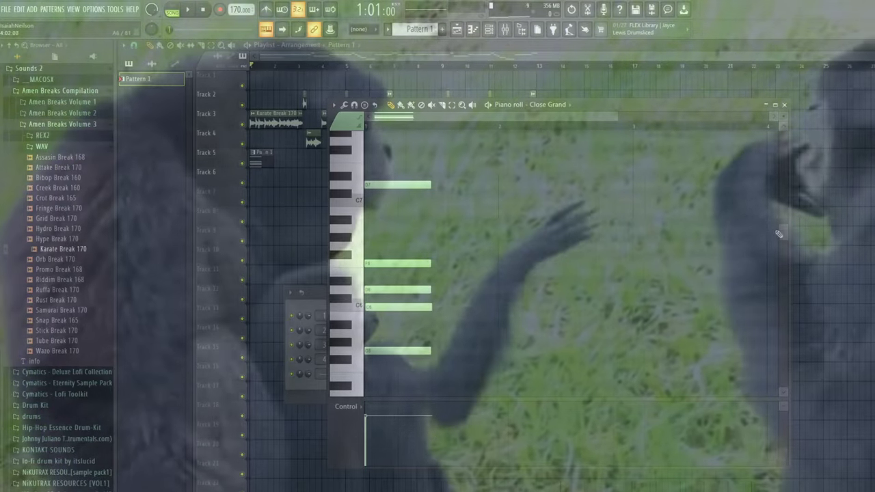
Extend the piano chord downward with E5, C5 and A4 notes.
{"action": "left_click_drag", "start_coordinate": [783, 234], "coordinate": [783, 261]}
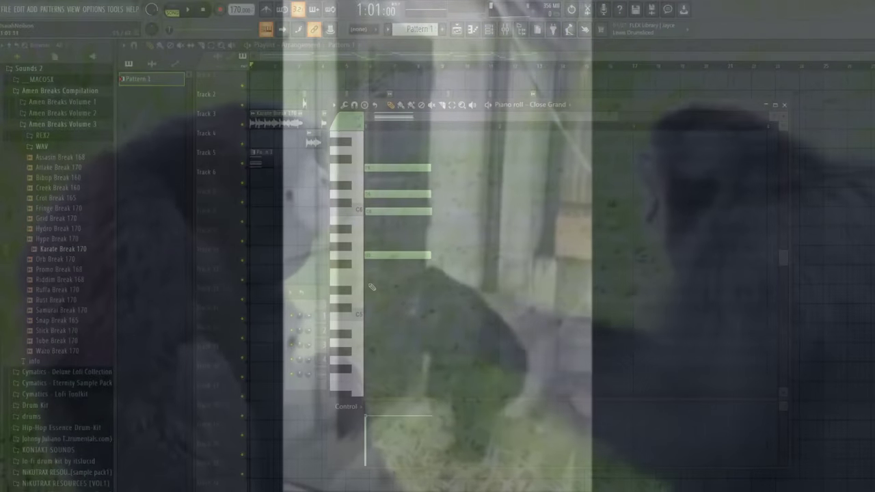
{"action": "left_click", "coordinate": [370, 281]}
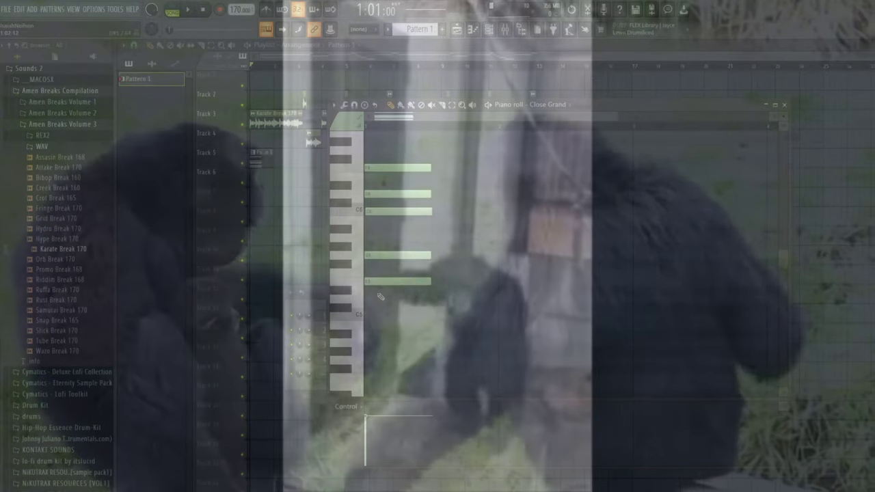
{"action": "left_click_drag", "start_coordinate": [370, 281], "coordinate": [371, 305]}
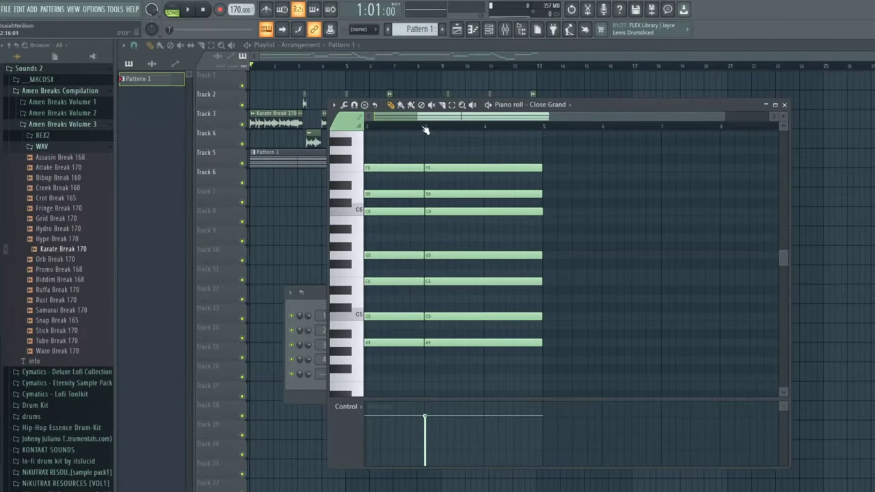
Play the two chords and rework the second one, replacing D6 with A5 and moving its bass note to G4.
{"action": "key", "text": "space"}
{"action": "key", "text": "space"}
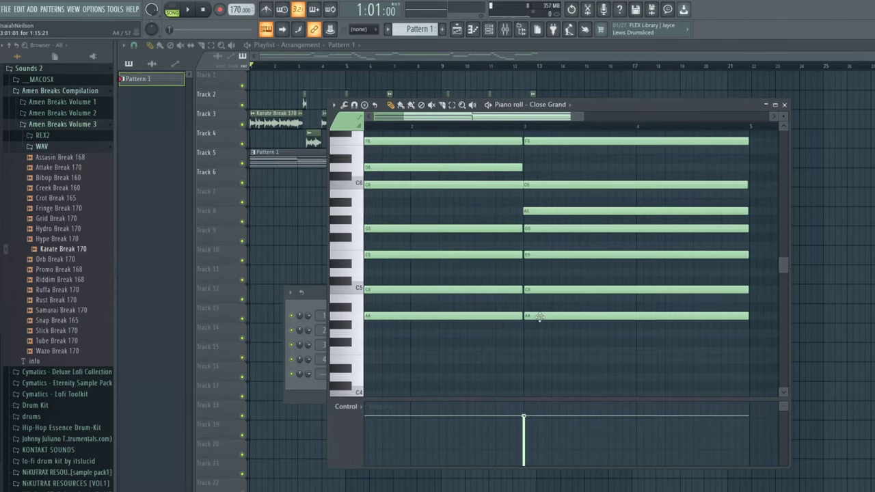
{"action": "left_click_drag", "start_coordinate": [539, 316], "coordinate": [540, 334]}
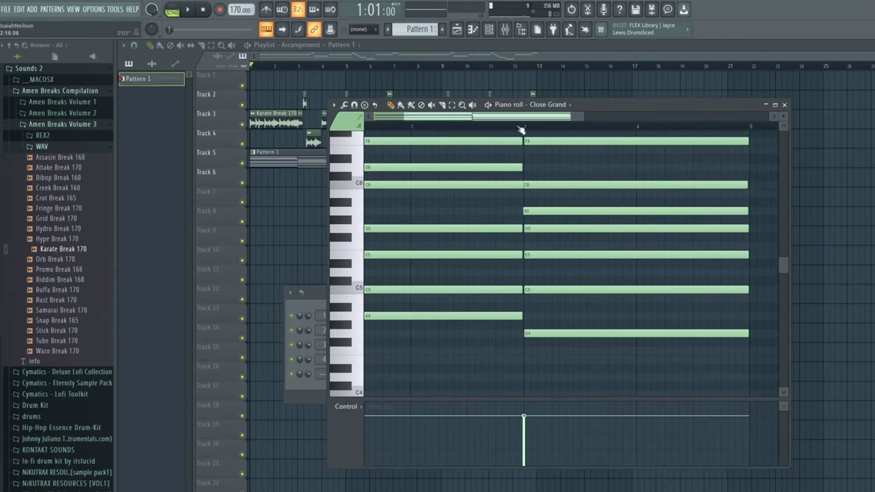
Place a copy of the second chord at bar 5 and play the progression.
{"action": "scroll", "coordinate": [439, 274], "scroll_direction": "down", "scroll_amount": 1}
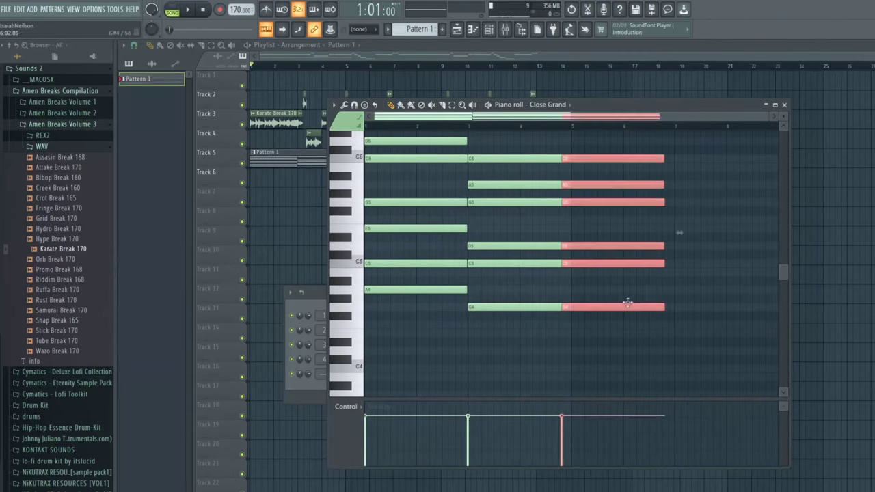
{"action": "left_click_drag", "start_coordinate": [626, 301], "coordinate": [641, 300]}
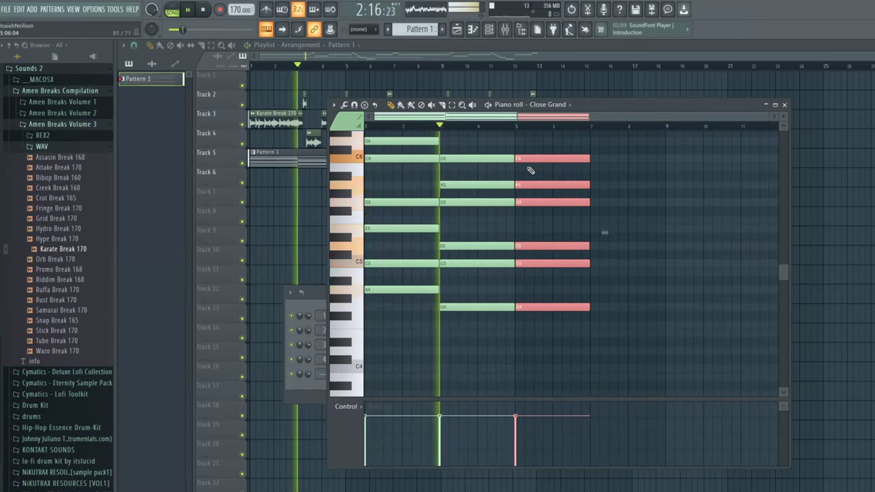
{"action": "key", "text": "space"}
{"action": "scroll", "coordinate": [535, 187], "scroll_direction": "up", "scroll_amount": 4}
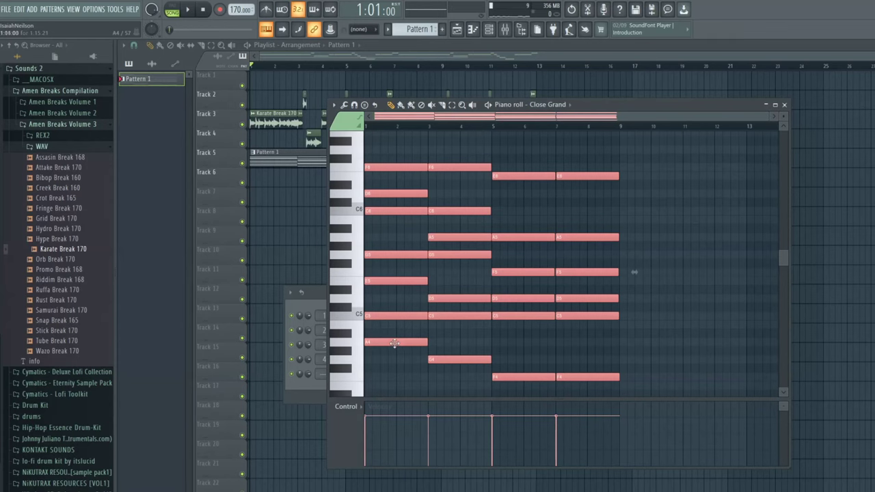
Copy the four-chord progression so it repeats from bar 9, and play through the copied section.
{"action": "left_click_drag", "start_coordinate": [395, 317], "coordinate": [648, 319], "text": "shift"}
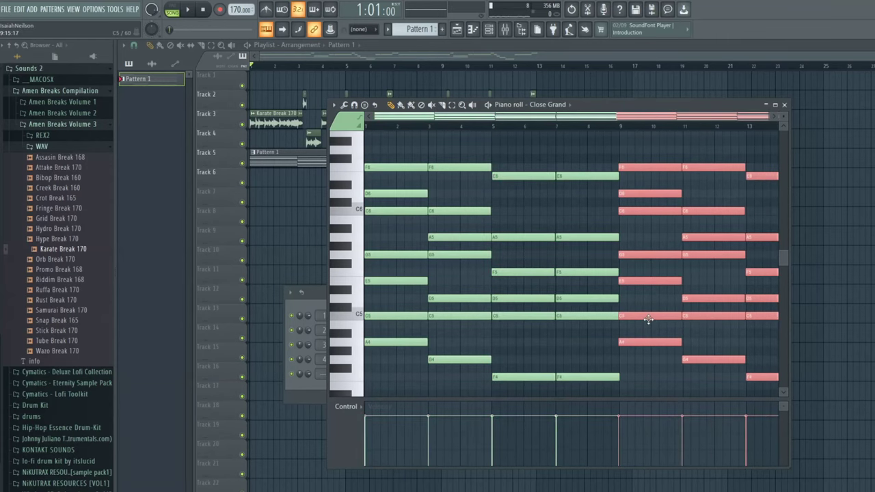
{"action": "scroll", "coordinate": [615, 260], "scroll_direction": "up", "scroll_amount": 4}
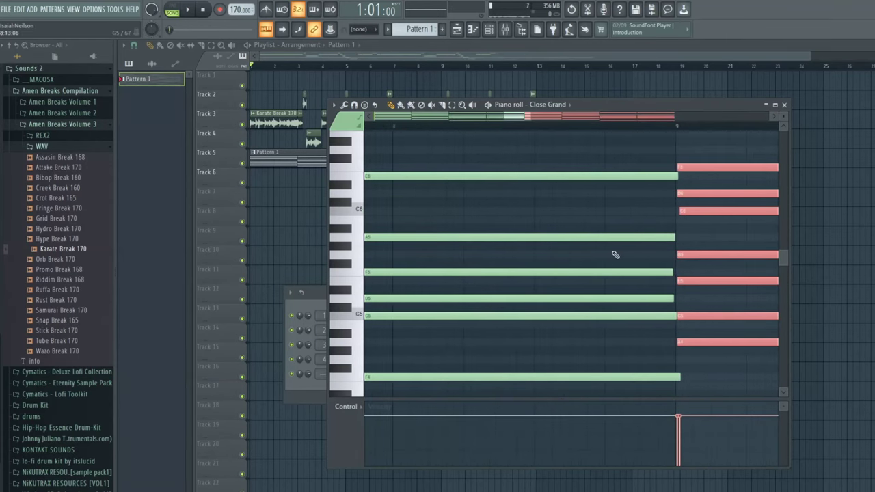
{"action": "scroll", "coordinate": [602, 220], "scroll_direction": "down", "scroll_amount": 4}
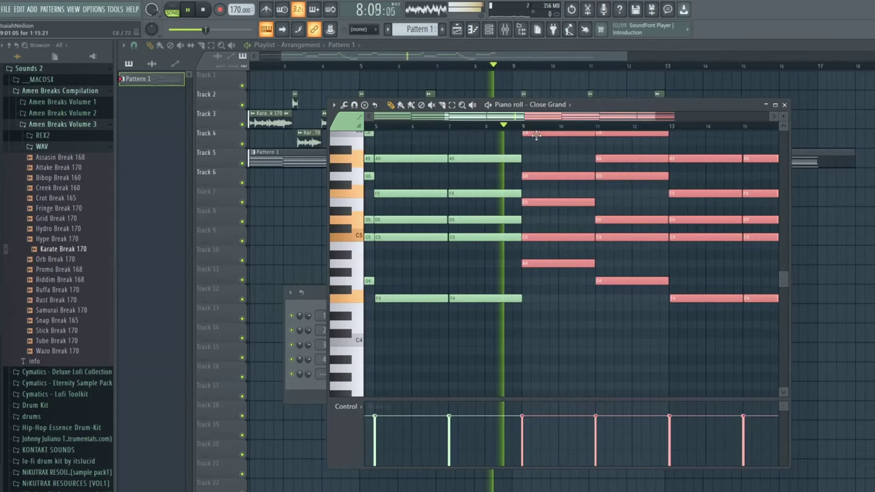
{"action": "scroll", "coordinate": [588, 219], "scroll_direction": "up", "scroll_amount": 3}
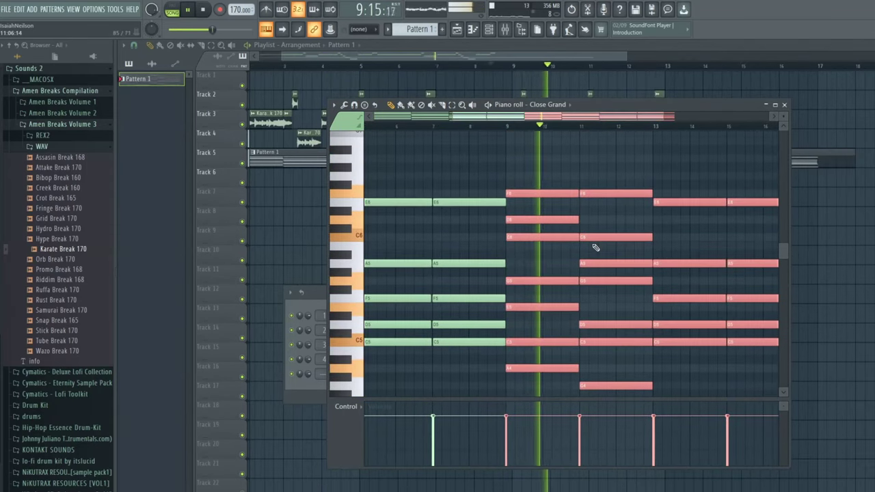
{"action": "key", "text": "space"}
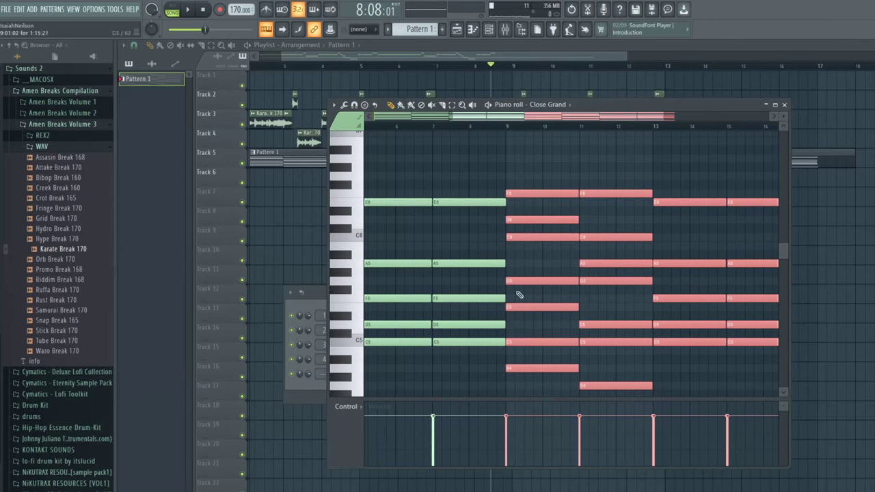
Rework the bar 9 chord by removing D6 and replacing G5 with A5, auditioning the transition from bar 8.
{"action": "scroll", "coordinate": [519, 298], "scroll_direction": "up", "scroll_amount": 3}
{"action": "scroll", "coordinate": [526, 284], "scroll_direction": "down", "scroll_amount": 2}
{"action": "scroll", "coordinate": [513, 348], "scroll_direction": "up", "scroll_amount": 3}
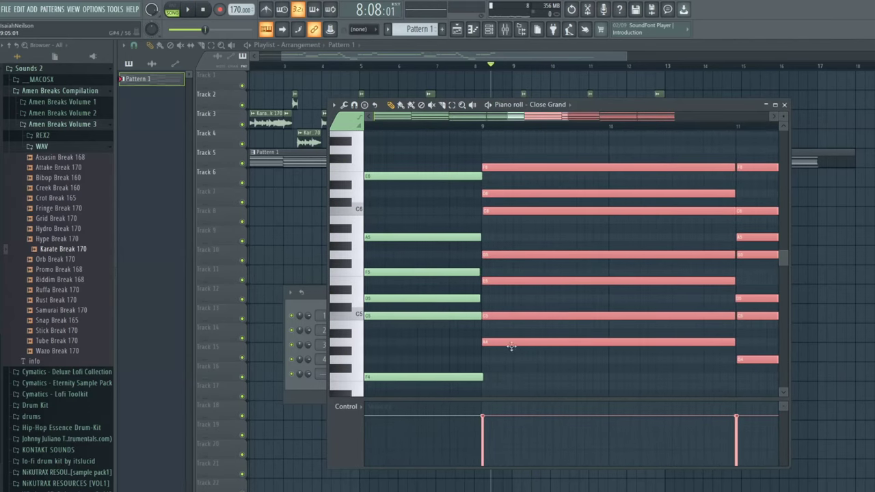
{"action": "scroll", "coordinate": [478, 147], "scroll_direction": "down", "scroll_amount": 4}
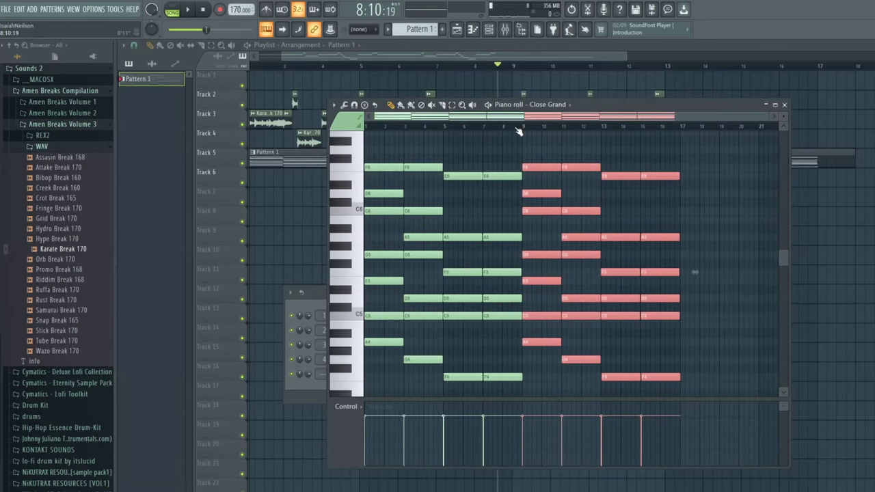
{"action": "key", "text": "space"}
{"action": "scroll", "coordinate": [521, 251], "scroll_direction": "up", "scroll_amount": 3}
{"action": "key", "text": "space"}
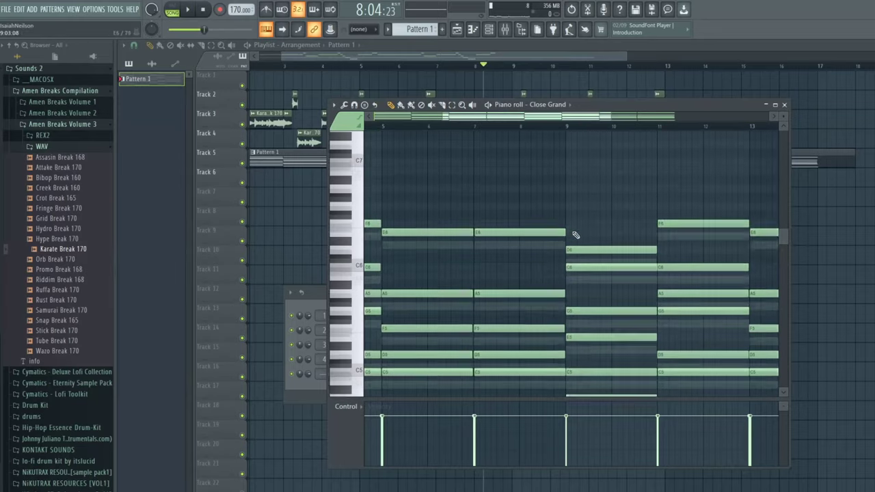
{"action": "scroll", "coordinate": [562, 250], "scroll_direction": "down", "scroll_amount": 4}
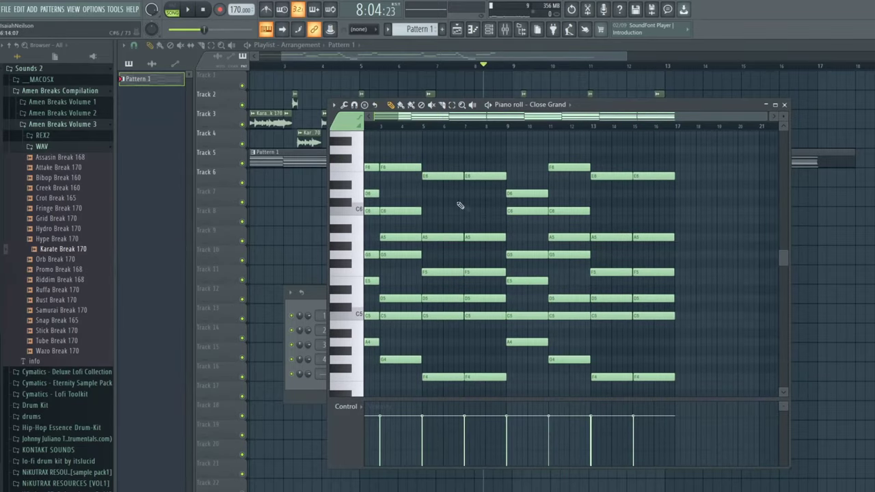
{"action": "scroll", "coordinate": [559, 174], "scroll_direction": "up", "scroll_amount": 2}
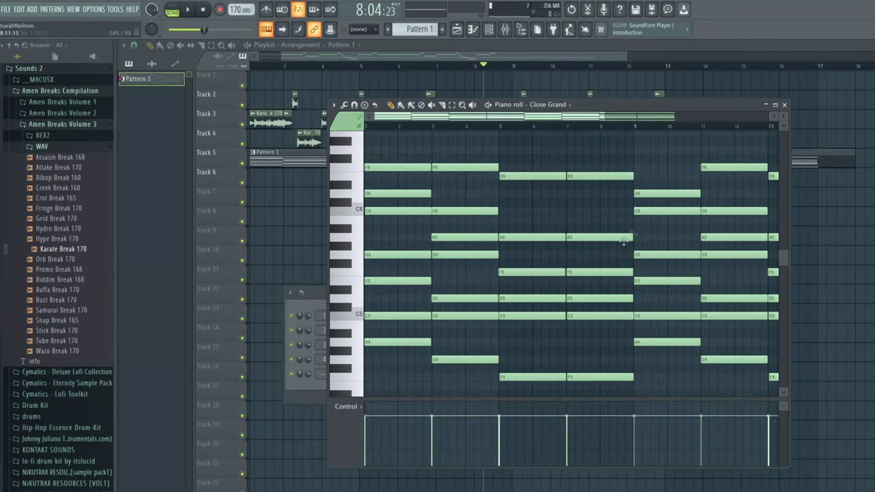
{"action": "scroll", "coordinate": [623, 251], "scroll_direction": "up", "scroll_amount": 2}
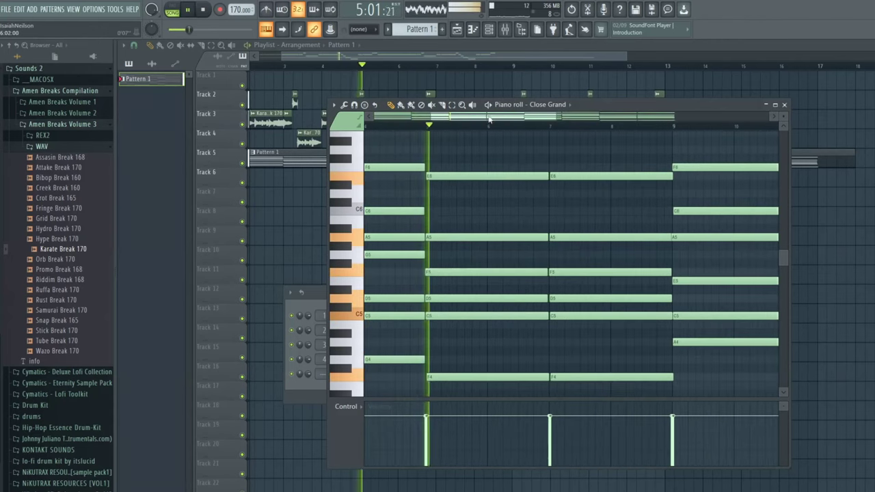
Raise the A5 note of the bar 7 chord to B5 and change the first chord's G5 to A5.
{"action": "mouse_move", "coordinate": [503, 237]}
{"action": "left_mouse_down"}
{"action": "mouse_move", "coordinate": [504, 214]}
{"action": "mouse_move", "coordinate": [502, 227]}
{"action": "left_mouse_up"}
{"action": "scroll", "coordinate": [479, 220], "scroll_direction": "up", "scroll_amount": 5}
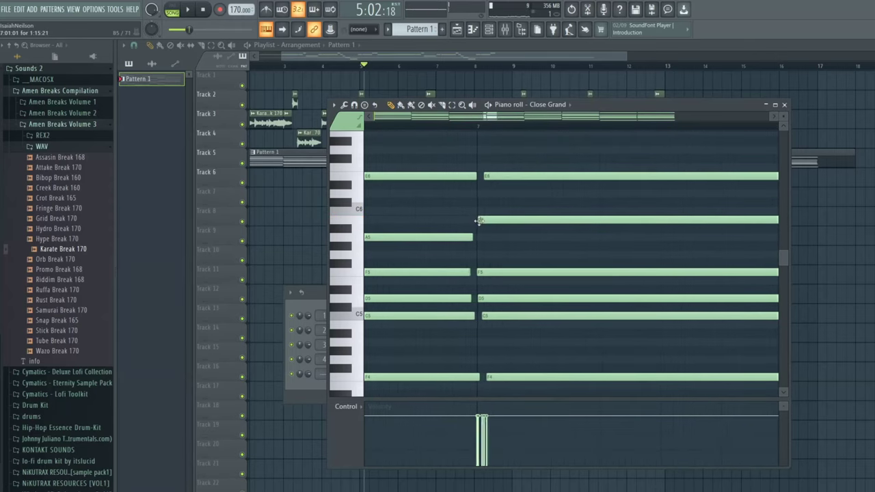
{"action": "scroll", "coordinate": [479, 231], "scroll_direction": "down", "scroll_amount": 3}
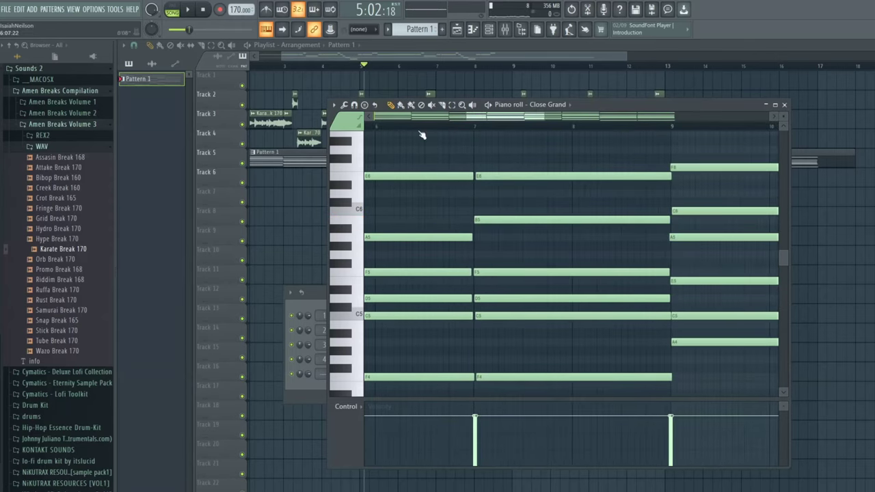
{"action": "scroll", "coordinate": [431, 135], "scroll_direction": "down", "scroll_amount": 4}
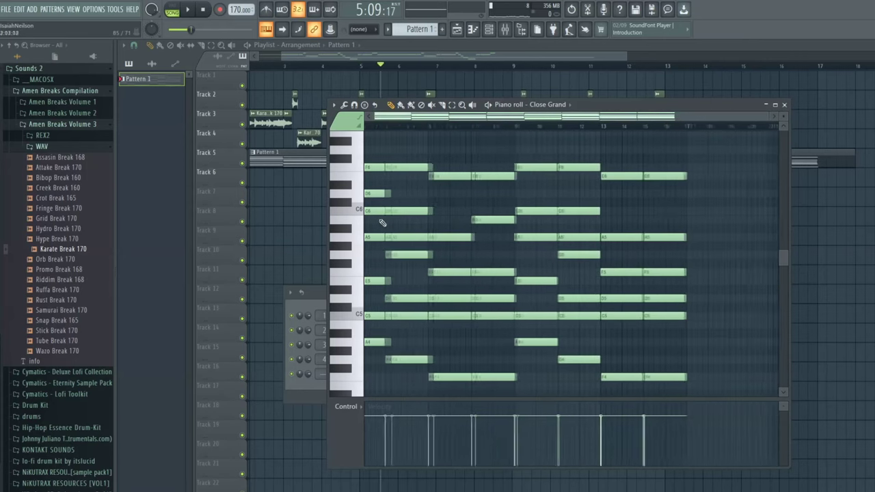
Add a D6 note to the bar 7 chord and play the progression around it.
{"action": "key", "text": "space"}
{"action": "key", "text": "space"}
{"action": "scroll", "coordinate": [483, 227], "scroll_direction": "up", "scroll_amount": 2}
{"action": "scroll", "coordinate": [483, 228], "scroll_direction": "down", "scroll_amount": 1}
{"action": "key", "text": "space"}
{"action": "left_click", "coordinate": [464, 127]}
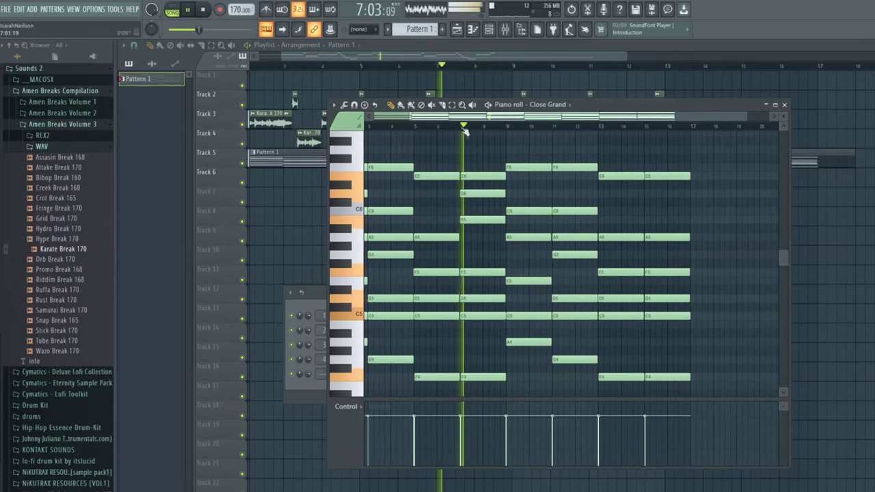
{"action": "scroll", "coordinate": [465, 209], "scroll_direction": "up", "scroll_amount": 5}
{"action": "key", "text": "space"}
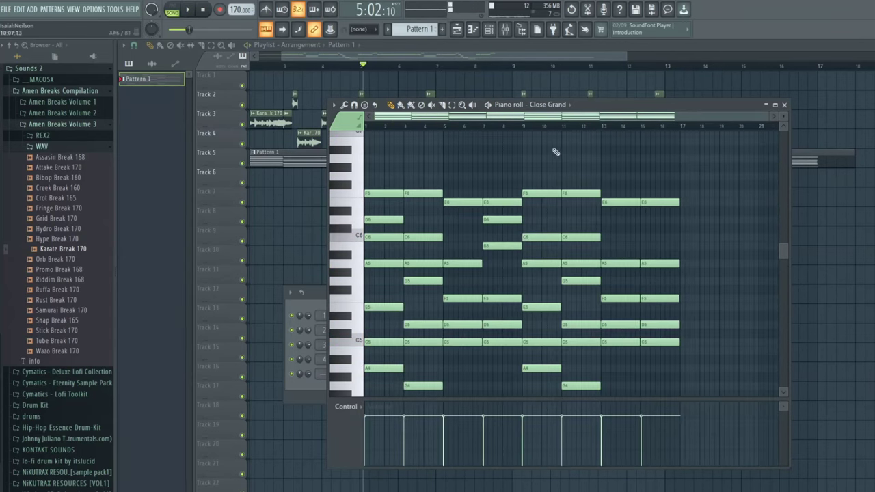
Solo the piano pattern on Track 7 and change the bar 15 chord's upper notes to F6 and B5.
{"action": "scroll", "coordinate": [573, 239], "scroll_direction": "down", "scroll_amount": 1}
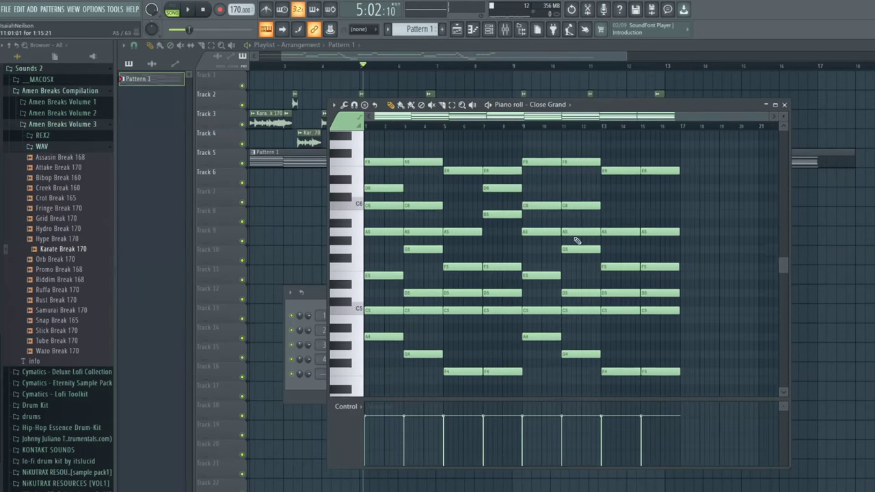
{"action": "scroll", "coordinate": [502, 249], "scroll_direction": "up", "scroll_amount": 1}
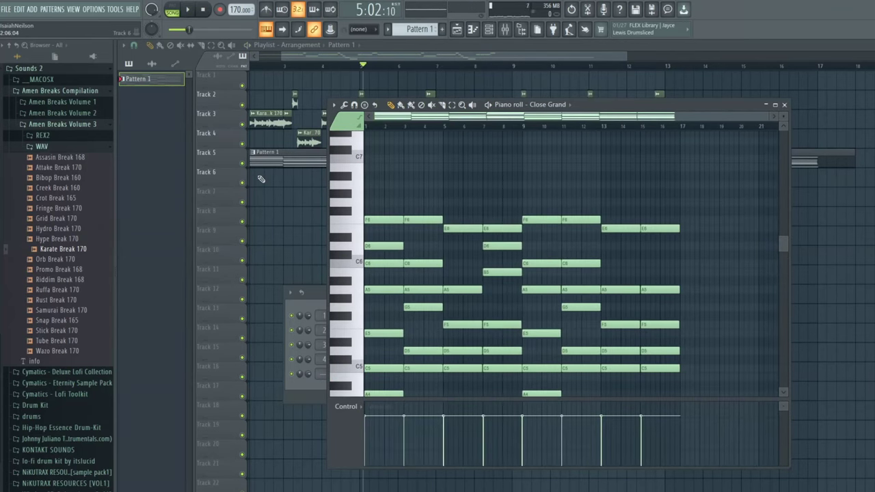
{"action": "left_click", "coordinate": [243, 163], "text": "ctrl"}
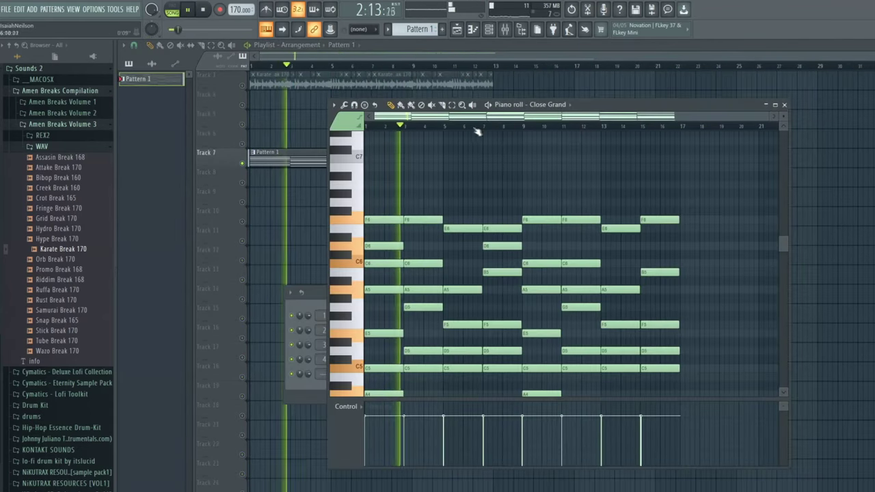
Compare the bar 7 and bar 15 chords in playback and replace F6 with D6 and C6 in the bar 15 chord.
{"action": "left_click", "coordinate": [475, 127]}
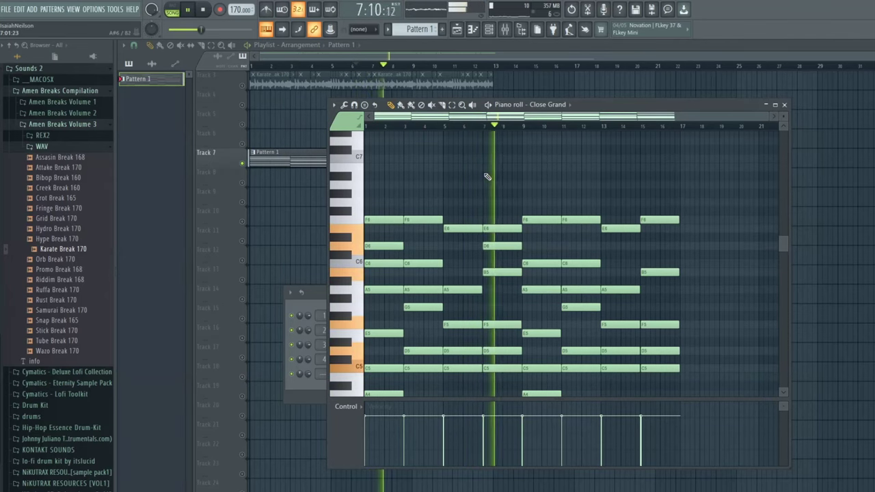
{"action": "key", "text": "space"}
{"action": "left_click", "coordinate": [624, 129]}
{"action": "key", "text": "space"}
{"action": "scroll", "coordinate": [646, 179], "scroll_direction": "up", "scroll_amount": 4}
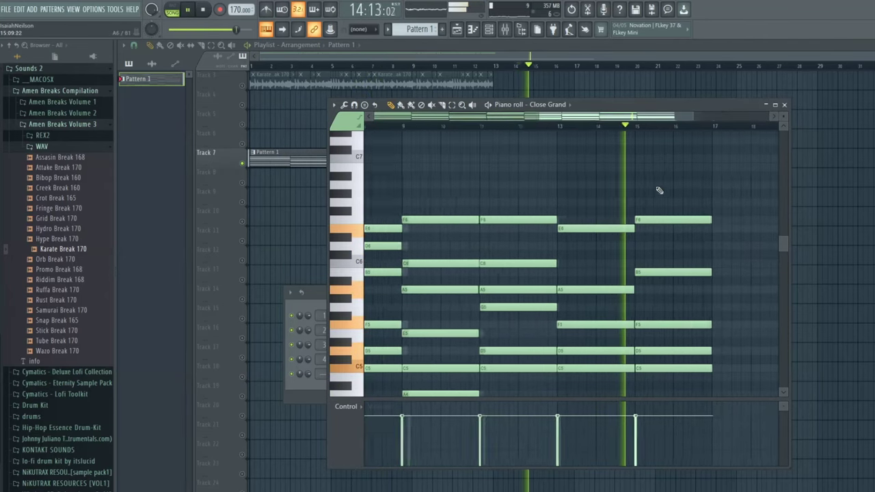
{"action": "key", "text": "space"}
{"action": "scroll", "coordinate": [642, 186], "scroll_direction": "down", "scroll_amount": 4}
{"action": "left_click", "coordinate": [458, 129]}
{"action": "key", "text": "space"}
{"action": "left_click_drag", "start_coordinate": [626, 194], "coordinate": [626, 231]}
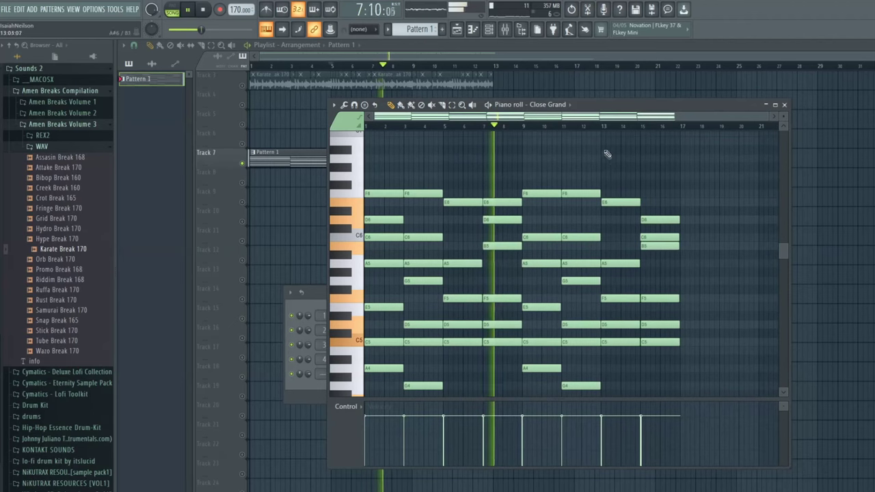
Audition the bar 15 chord and replace its F5 and D5 notes with E5.
{"action": "left_click", "coordinate": [604, 127]}
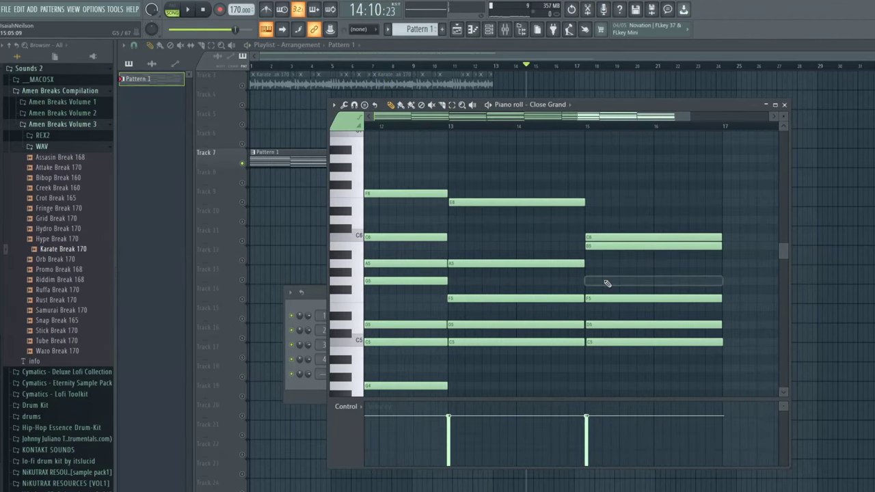
{"action": "key", "text": "space"}
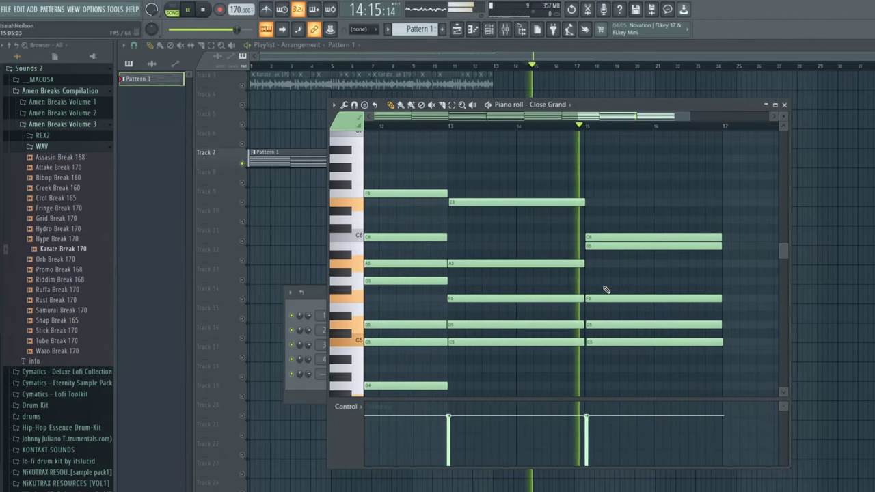
{"action": "key", "text": "space"}
{"action": "left_click", "coordinate": [588, 221]}
{"action": "key", "text": "space"}
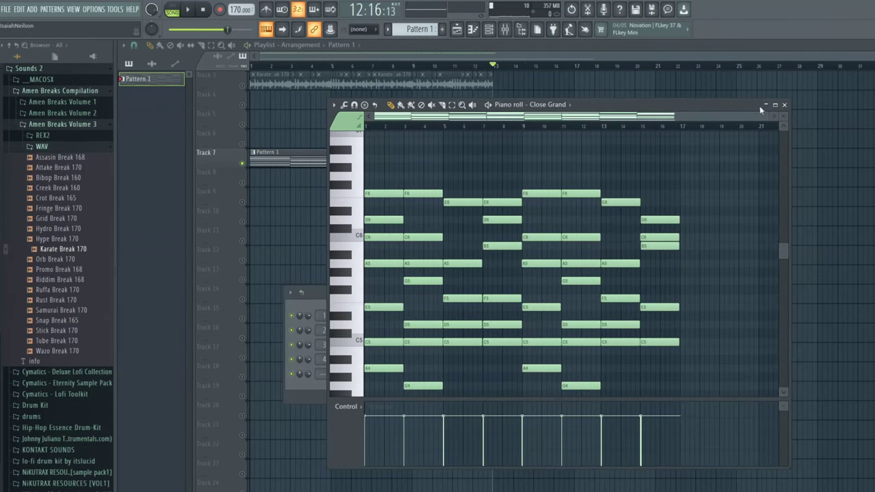
Return to the playlist, repeat Pattern 1 at bar 17, and duplicate the break clips through bar 36.
{"action": "left_click", "coordinate": [764, 106]}
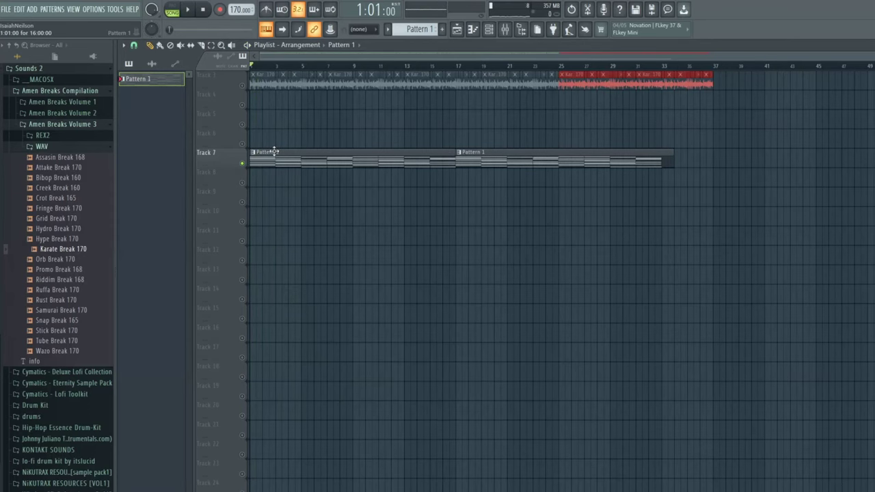
{"action": "scroll", "coordinate": [286, 131], "scroll_direction": "up", "scroll_amount": 6}
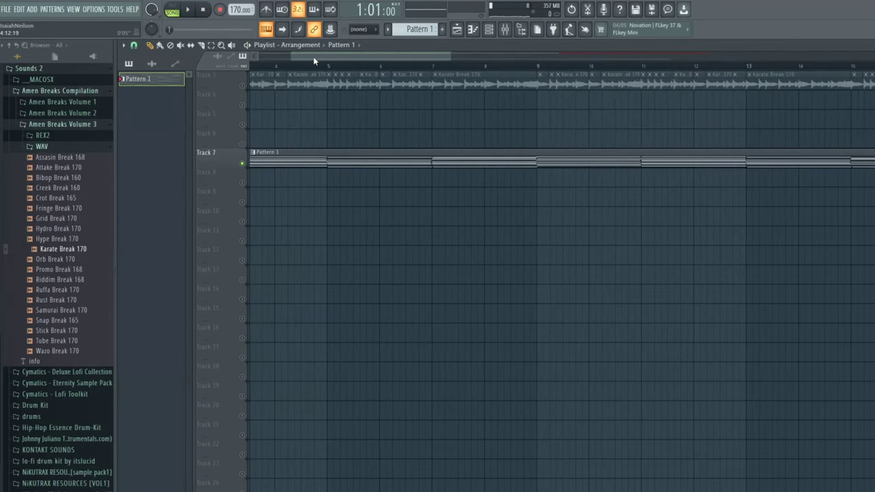
{"action": "scroll", "coordinate": [314, 79], "scroll_direction": "down", "scroll_amount": 4}
Add a new FLEX instrument channel and load the Do not Disturb preset from the Olbaid Bass Utopia pack.
{"action": "left_click", "coordinate": [490, 29]}
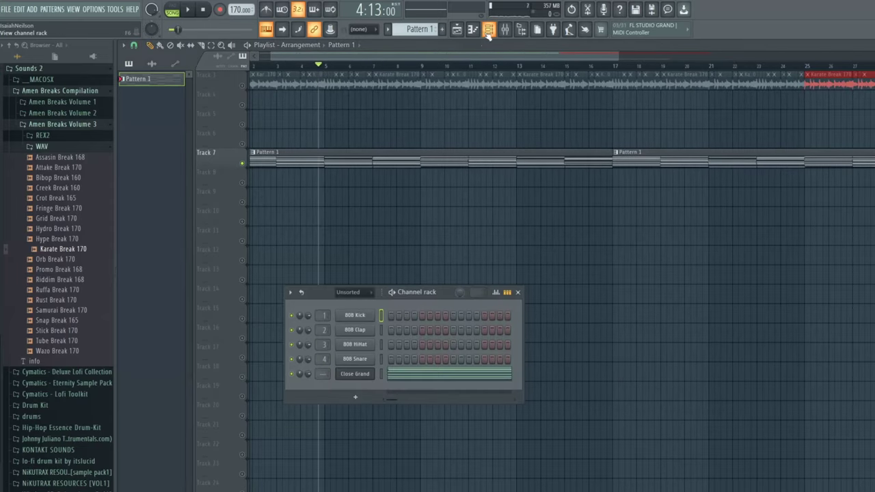
{"action": "left_click", "coordinate": [352, 397]}
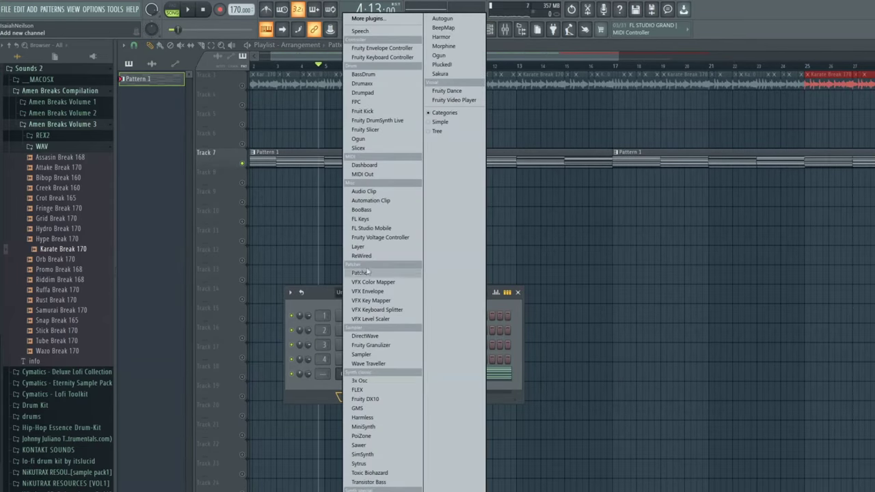
{"action": "left_click", "coordinate": [360, 392]}
{"action": "left_click_drag", "start_coordinate": [479, 129], "coordinate": [643, 95]}
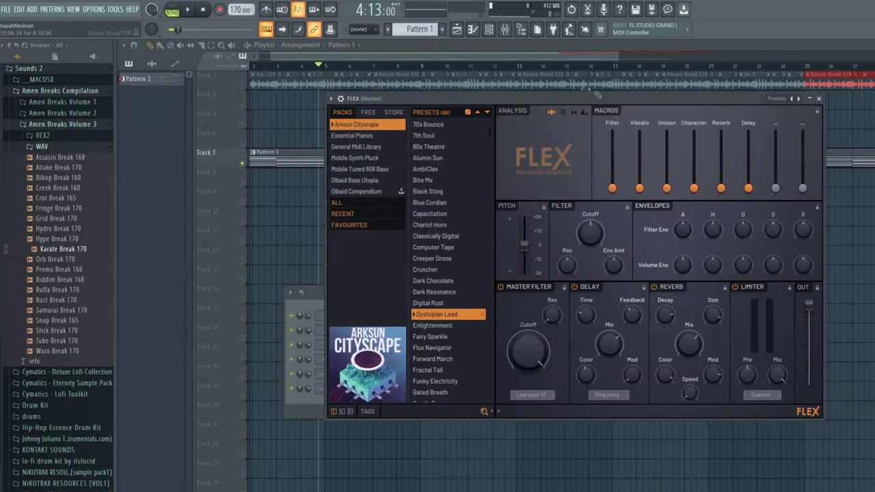
{"action": "left_click_drag", "start_coordinate": [545, 100], "coordinate": [541, 89]}
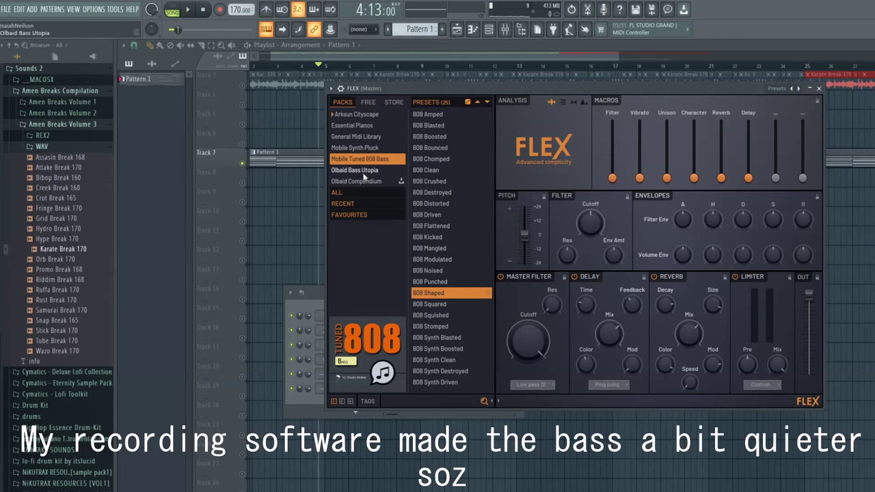
{"action": "left_click", "coordinate": [363, 172]}
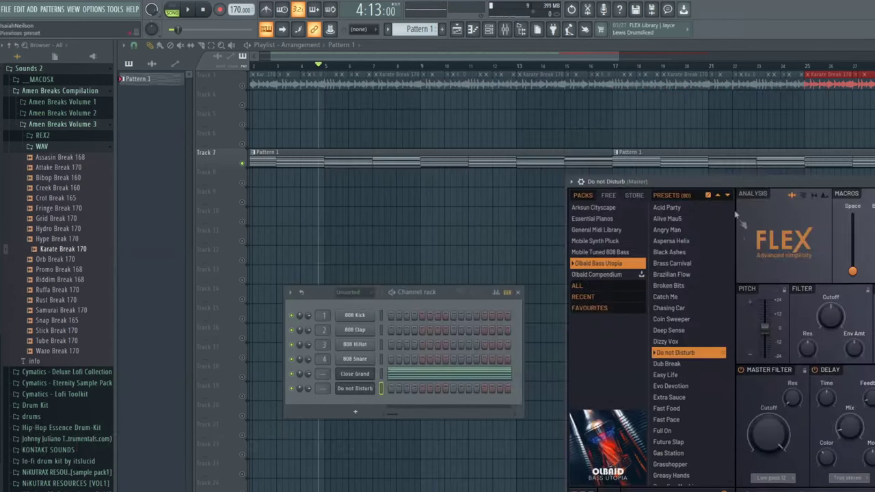
Copy the piano chords to the Do not Disturb channel in Pattern 2 and place the pattern on Track 9 at bar 1.
{"action": "right_click", "coordinate": [355, 388]}
{"action": "left_click", "coordinate": [410, 410]}
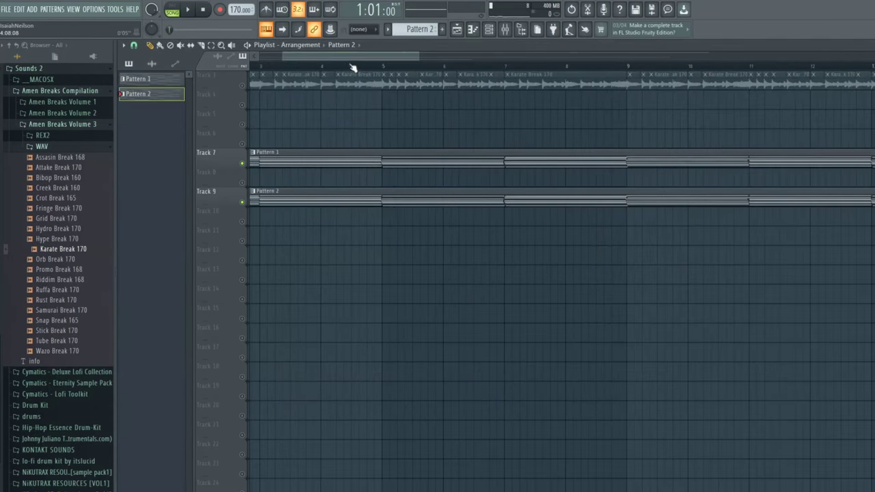
{"action": "scroll", "coordinate": [255, 159], "scroll_direction": "up", "scroll_amount": 3}
{"action": "scroll", "coordinate": [265, 164], "scroll_direction": "down", "scroll_amount": 5}
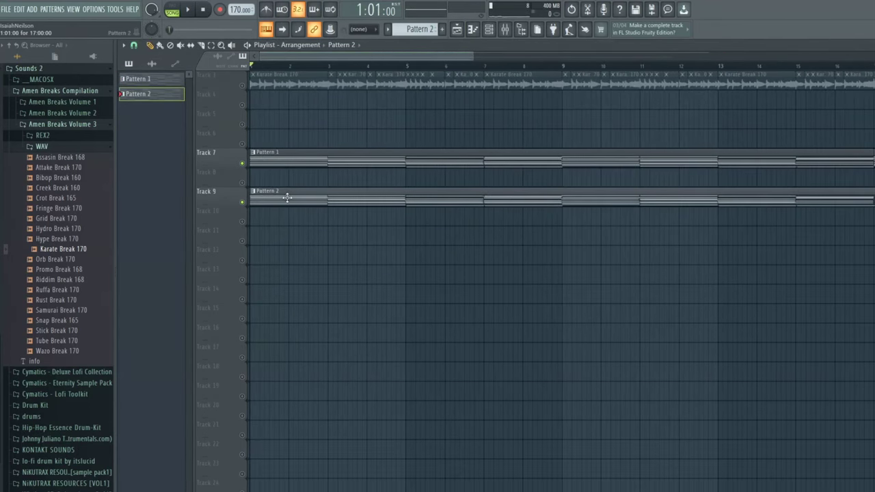
Open the Do not Disturb notes of the Pattern 2 clip on Track 9 in the piano roll.
{"action": "double_click", "coordinate": [287, 197]}
{"action": "left_click_drag", "start_coordinate": [851, 109], "coordinate": [788, 99]}
{"action": "scroll", "coordinate": [280, 204], "scroll_direction": "down", "scroll_amount": 2}
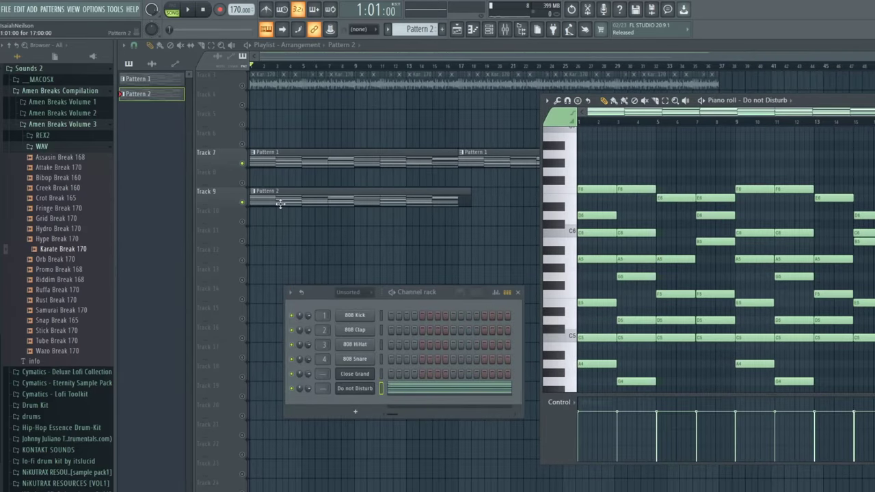
{"action": "scroll", "coordinate": [250, 208], "scroll_direction": "down", "scroll_amount": 1}
{"action": "scroll", "coordinate": [264, 203], "scroll_direction": "up", "scroll_amount": 7}
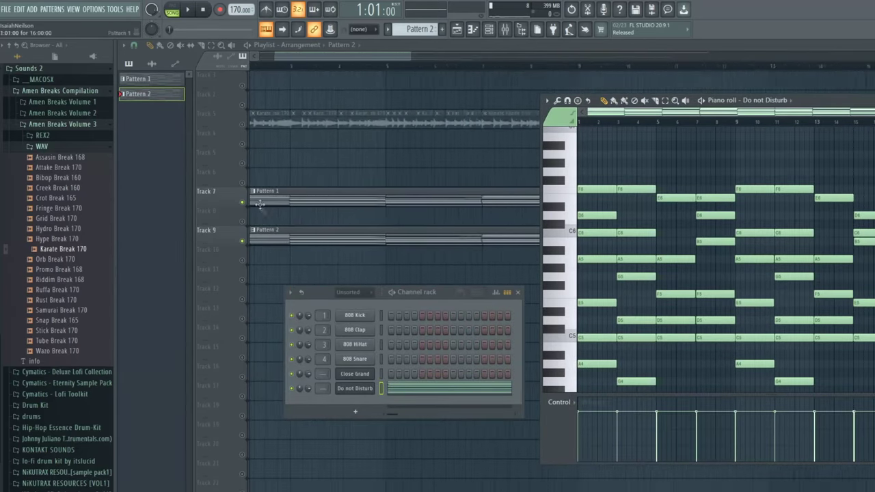
{"action": "left_click_drag", "start_coordinate": [325, 59], "coordinate": [298, 61]}
{"action": "scroll", "coordinate": [262, 189], "scroll_direction": "up", "scroll_amount": 7}
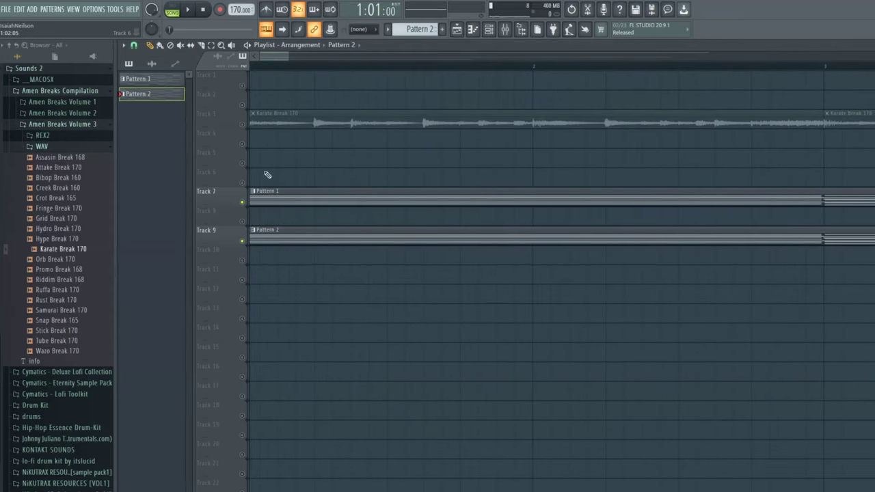
{"action": "scroll", "coordinate": [260, 182], "scroll_direction": "down", "scroll_amount": 6}
{"action": "scroll", "coordinate": [252, 185], "scroll_direction": "down", "scroll_amount": 3}
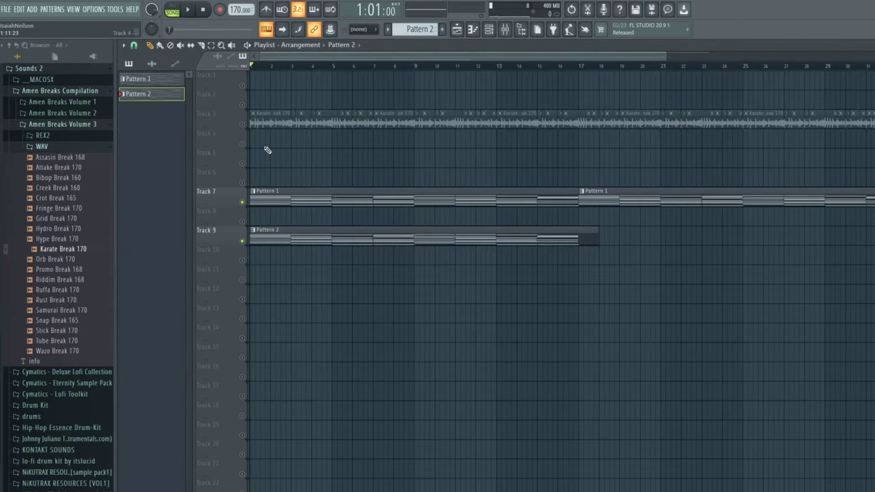
{"action": "key", "text": "space"}
Clear all copied notes from Do not Disturb in Pattern 2 and place a two-bar F4 note at bar 1.
{"action": "double_click", "coordinate": [277, 238]}
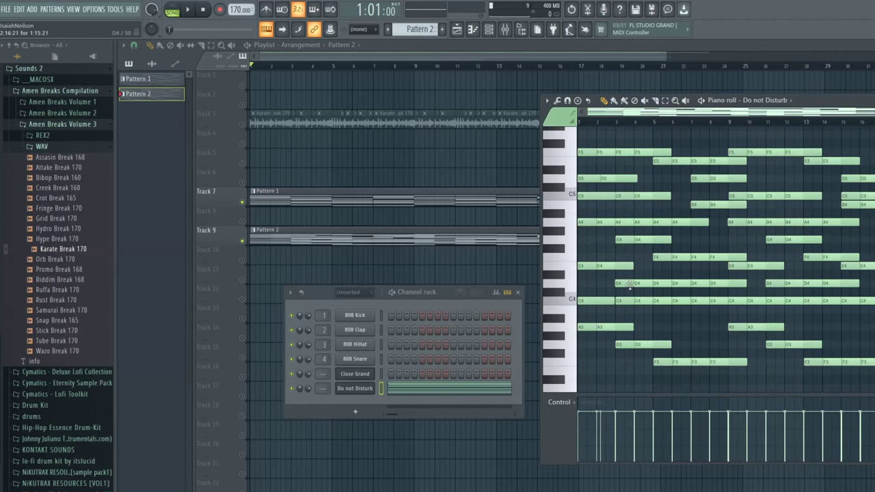
{"action": "key", "text": "ctrl+a"}
{"action": "key", "text": "Delete"}
{"action": "left_click", "coordinate": [581, 258]}
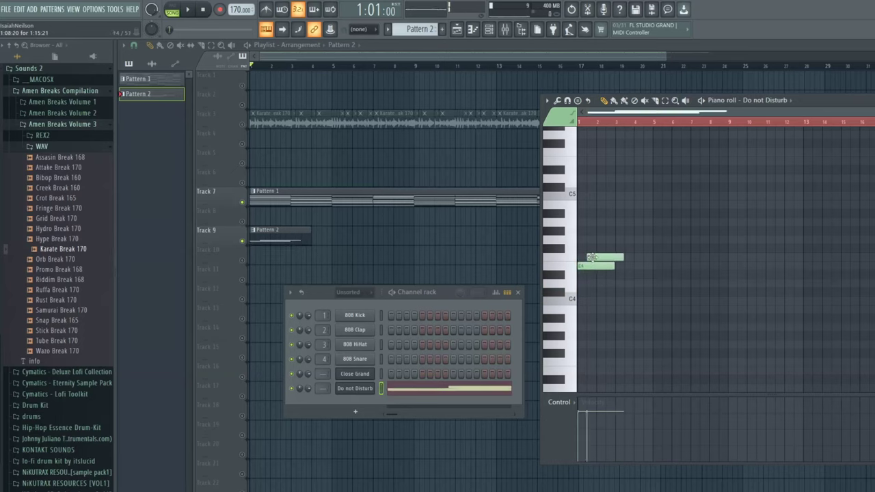
{"action": "scroll", "coordinate": [578, 262], "scroll_direction": "up", "scroll_amount": 5}
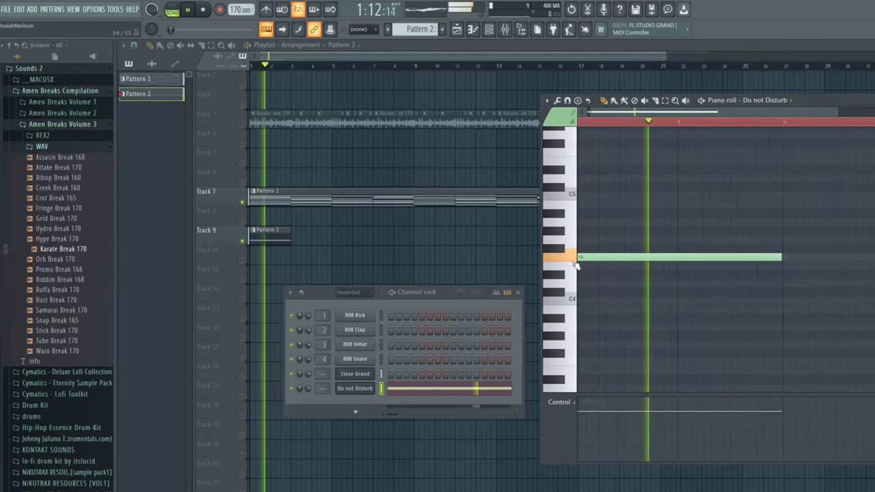
Add two-bar A5 and G5 notes above the F4, starting one shortly after the other early in bar 1.
{"action": "key", "text": "space"}
{"action": "scroll", "coordinate": [582, 260], "scroll_direction": "down", "scroll_amount": 2}
{"action": "scroll", "coordinate": [583, 249], "scroll_direction": "up", "scroll_amount": 4}
{"action": "scroll", "coordinate": [594, 205], "scroll_direction": "down", "scroll_amount": 1}
{"action": "left_click_drag", "start_coordinate": [591, 283], "coordinate": [609, 169]}
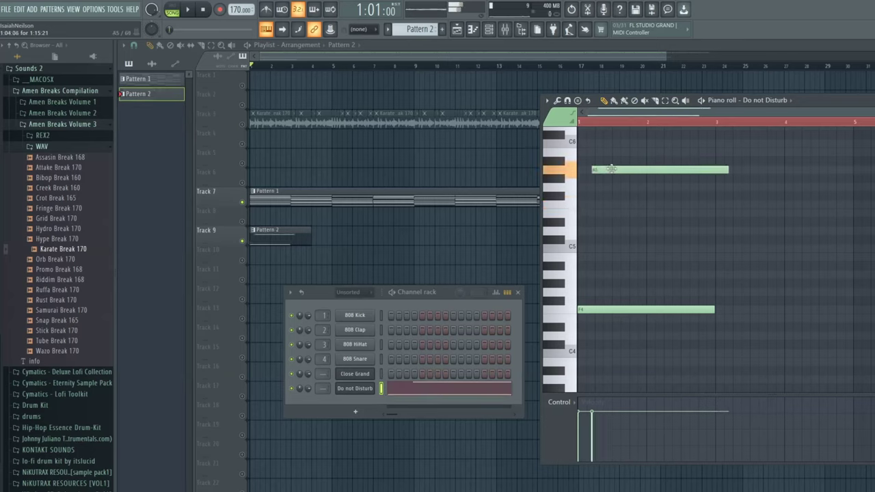
{"action": "left_click_drag", "start_coordinate": [609, 190], "coordinate": [605, 190]}
{"action": "scroll", "coordinate": [599, 188], "scroll_direction": "up", "scroll_amount": 4}
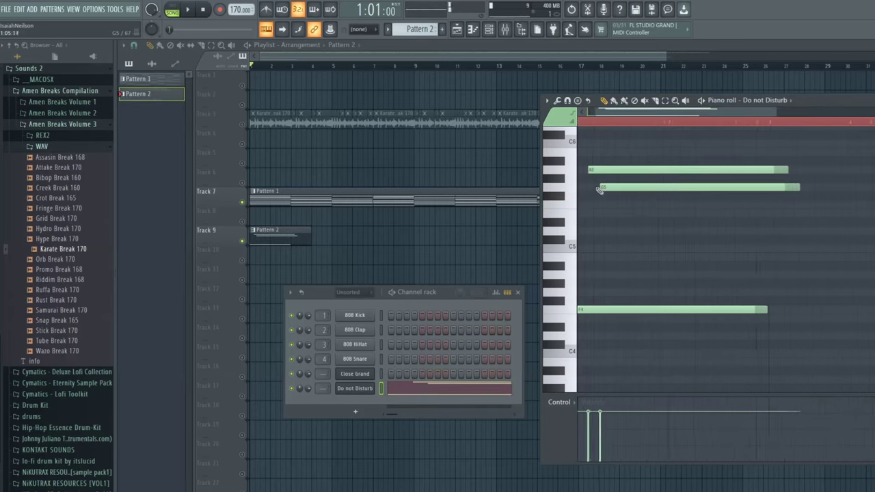
Select the A5 and G5 notes together and shift them to around the start of bar 2, checking with playback.
{"action": "key", "text": "space"}
{"action": "scroll", "coordinate": [589, 192], "scroll_direction": "up", "scroll_amount": 3}
{"action": "key", "text": "space"}
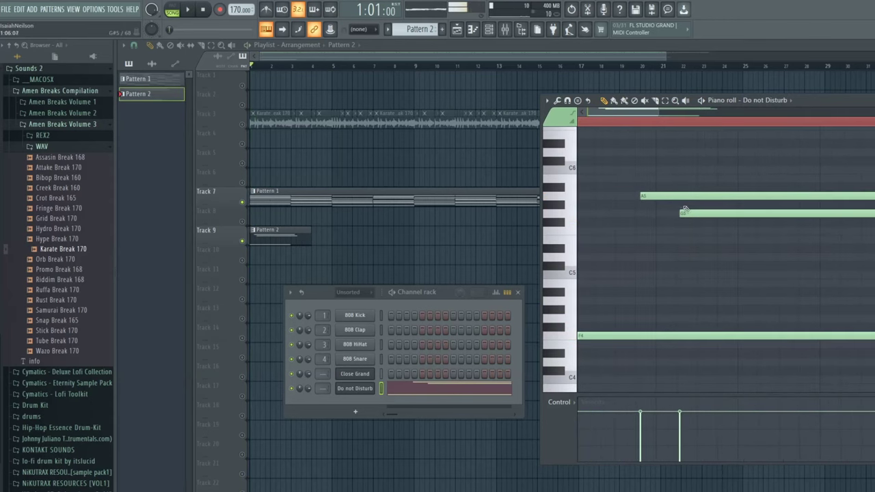
{"action": "scroll", "coordinate": [662, 197], "scroll_direction": "down", "scroll_amount": 4}
{"action": "left_click_drag", "start_coordinate": [628, 233], "coordinate": [804, 197]}
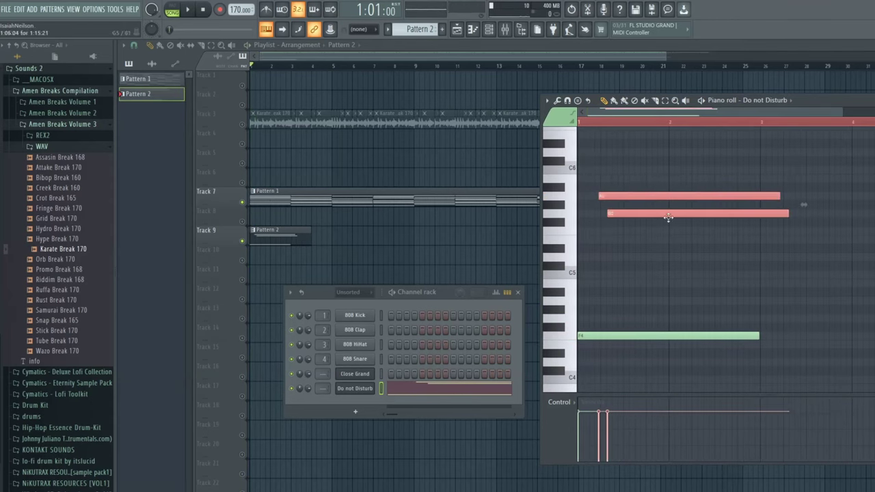
{"action": "key", "text": "space"}
{"action": "scroll", "coordinate": [660, 222], "scroll_direction": "up", "scroll_amount": 3}
{"action": "key", "text": "space"}
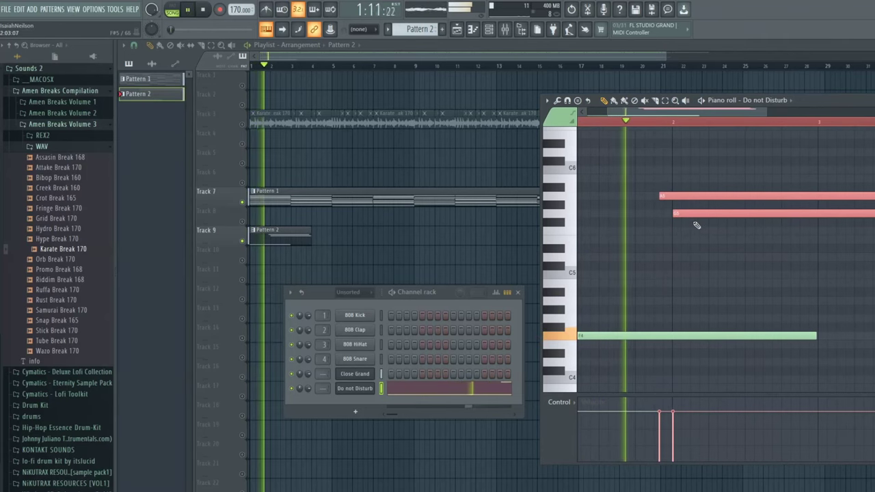
Shift the A5 and G5 pair back into the second half of bar 1 and play the phrase.
{"action": "scroll", "coordinate": [690, 231], "scroll_direction": "down", "scroll_amount": 4}
{"action": "key", "text": "space"}
{"action": "scroll", "coordinate": [634, 234], "scroll_direction": "up", "scroll_amount": 3}
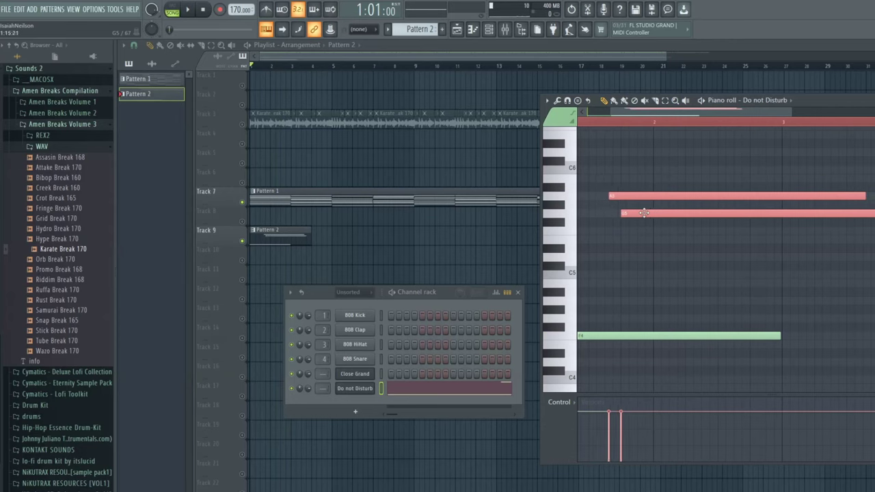
{"action": "key", "text": "space"}
{"action": "scroll", "coordinate": [621, 239], "scroll_direction": "up", "scroll_amount": 2}
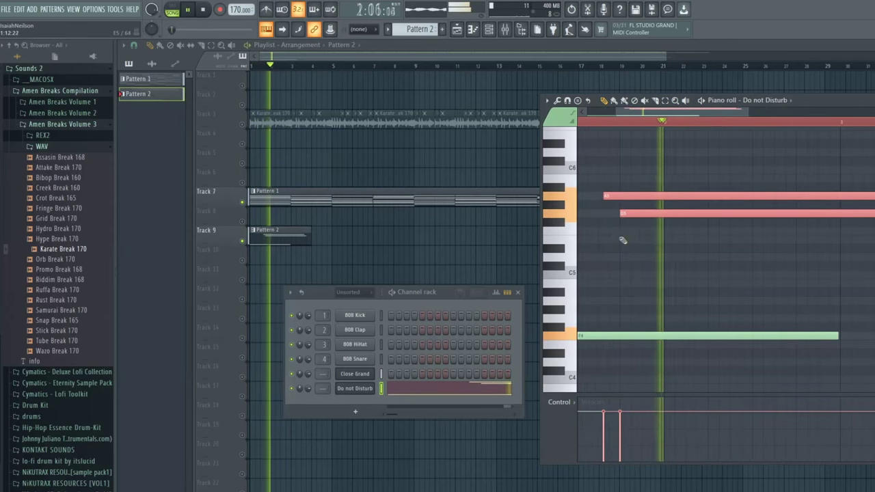
{"action": "scroll", "coordinate": [684, 239], "scroll_direction": "down", "scroll_amount": 4}
{"action": "key", "text": "space"}
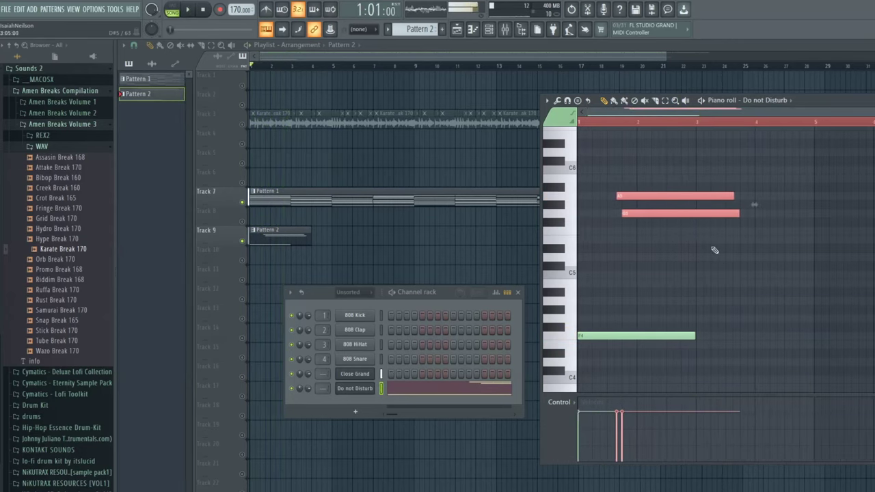
Add F5 and E5 notes starting almost together near the middle of bar 2 and play the phrase.
{"action": "left_click", "coordinate": [666, 222]}
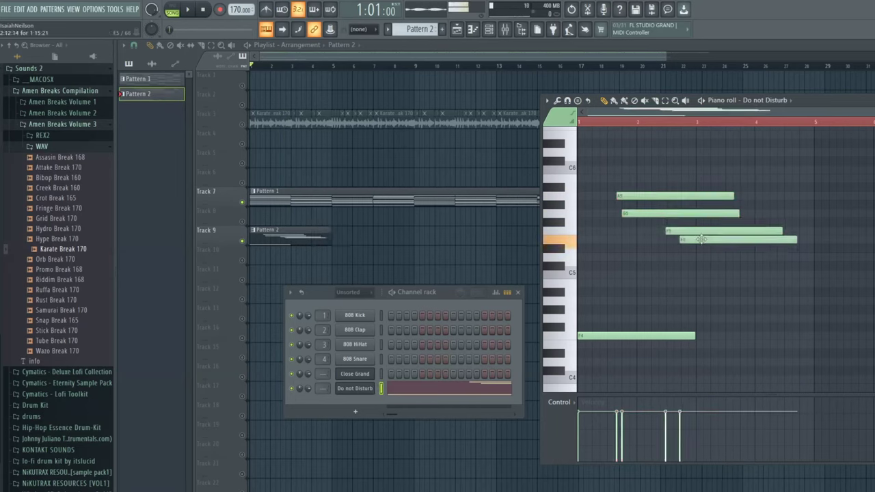
{"action": "key", "text": "space"}
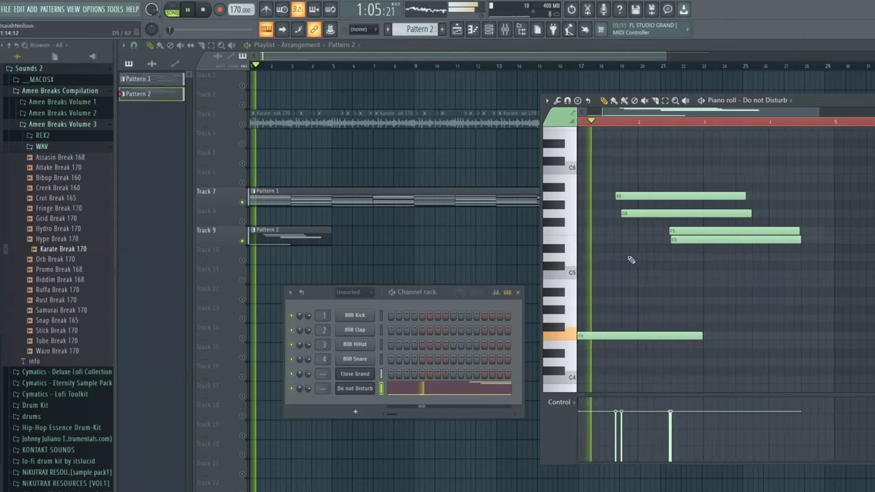
{"action": "scroll", "coordinate": [625, 254], "scroll_direction": "up", "scroll_amount": 3}
{"action": "key", "text": "space"}
Select the A5 and G5 notes and move them earlier so the A5 begins around the middle of bar 1.
{"action": "left_click_drag", "start_coordinate": [610, 234], "coordinate": [615, 193]}
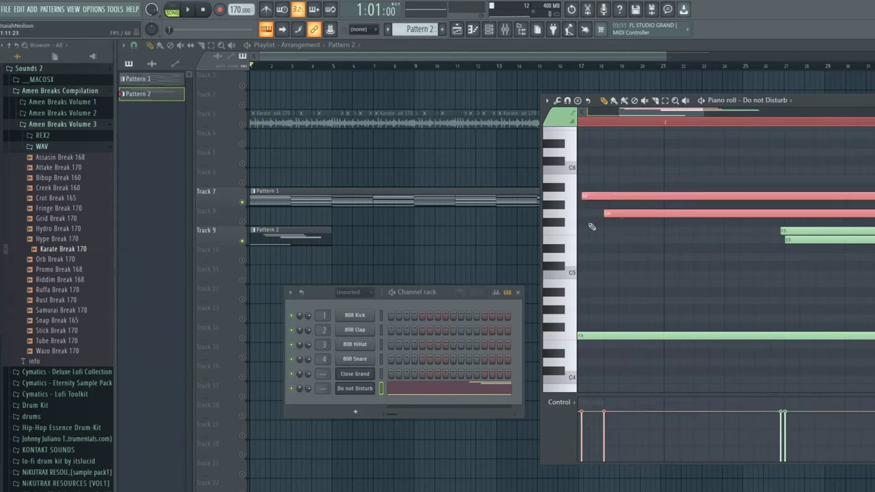
{"action": "left_click_drag", "start_coordinate": [674, 113], "coordinate": [641, 114]}
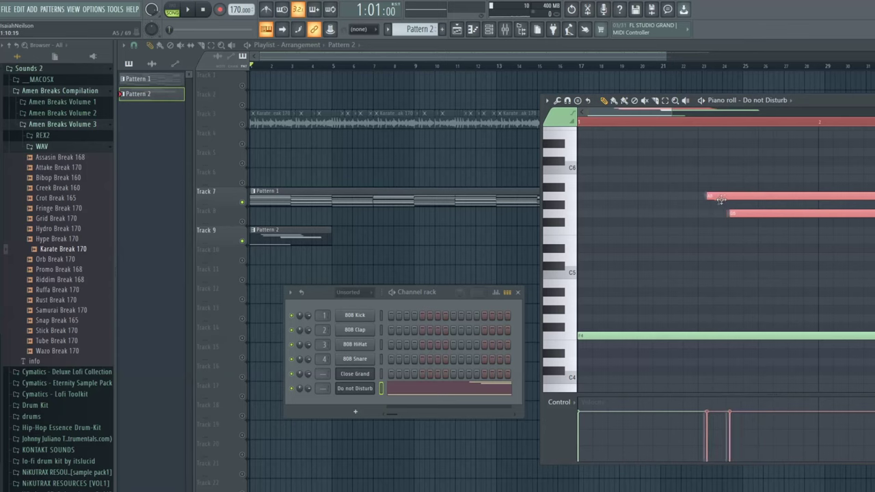
{"action": "key", "text": "space"}
{"action": "scroll", "coordinate": [662, 221], "scroll_direction": "down", "scroll_amount": 5}
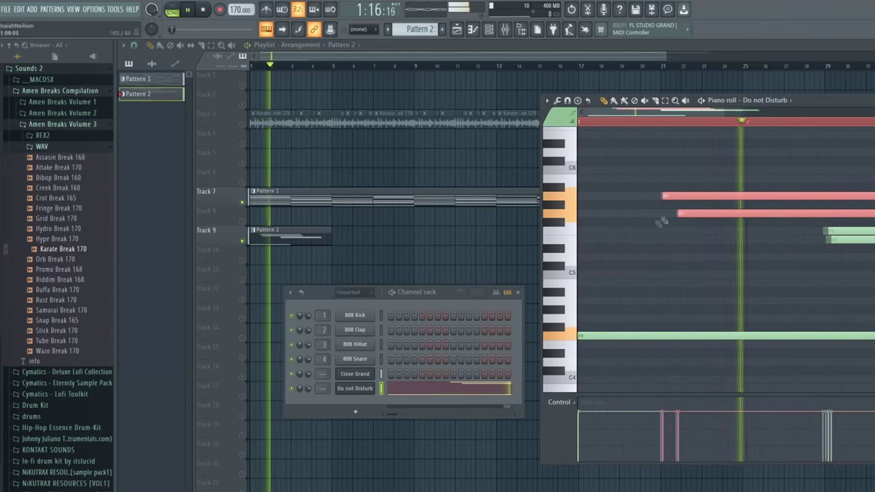
{"action": "key", "text": "space"}
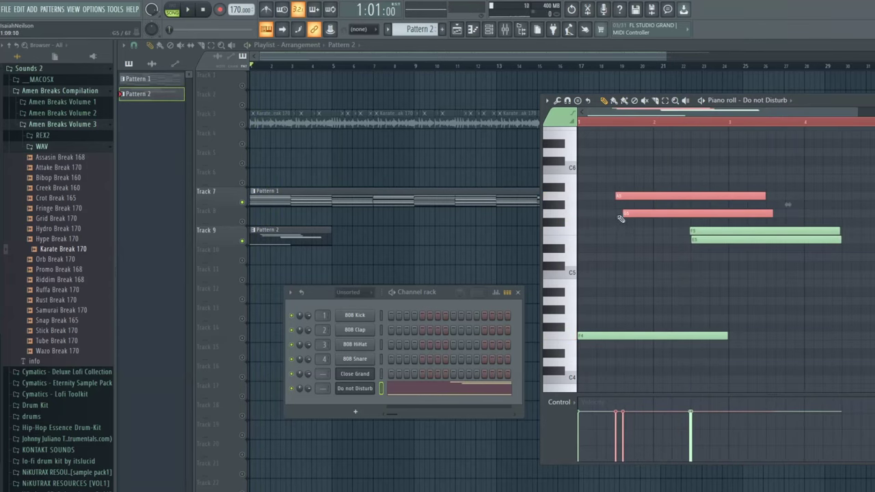
Deselect the pair and nudge only the G5 note slightly later, checking the spacing with playback.
{"action": "left_click", "coordinate": [612, 221]}
{"action": "scroll", "coordinate": [625, 215], "scroll_direction": "up", "scroll_amount": 3}
{"action": "left_click", "coordinate": [625, 215]}
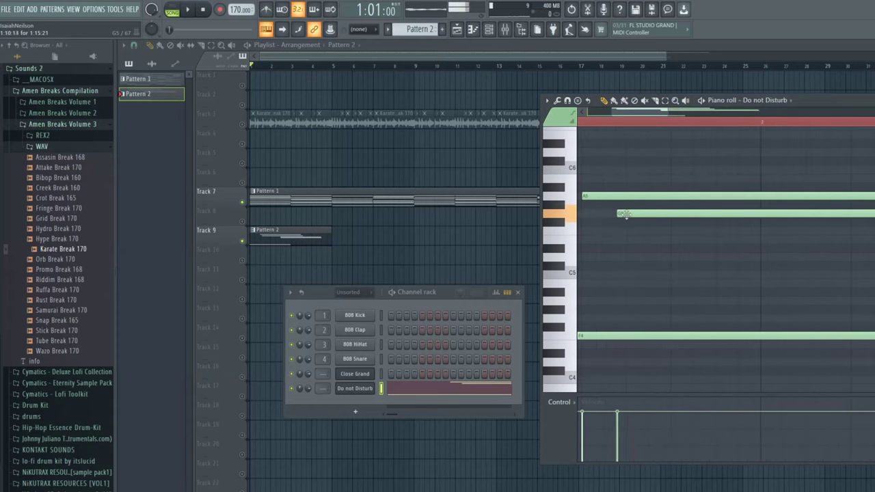
{"action": "scroll", "coordinate": [601, 226], "scroll_direction": "down", "scroll_amount": 3}
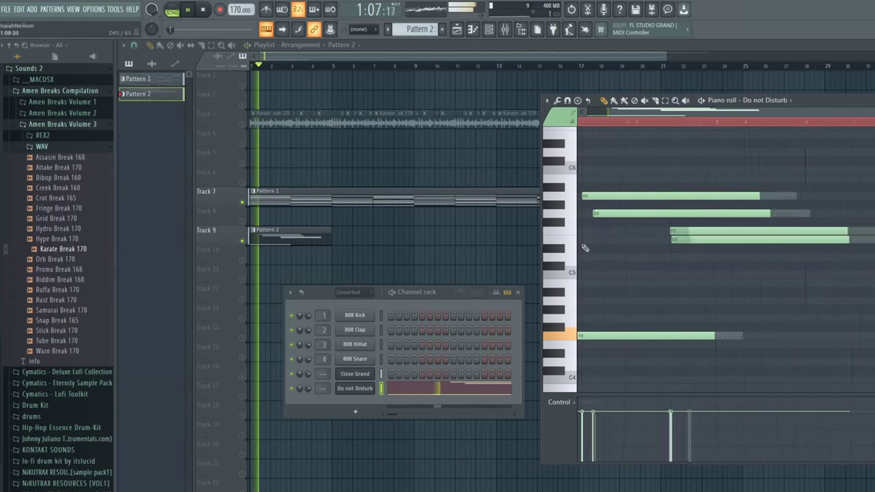
{"action": "key", "text": "space"}
Select the A5 and G5 notes and move them later so the A5 begins three quarters through bar 1.
{"action": "left_click_drag", "start_coordinate": [634, 181], "coordinate": [645, 230]}
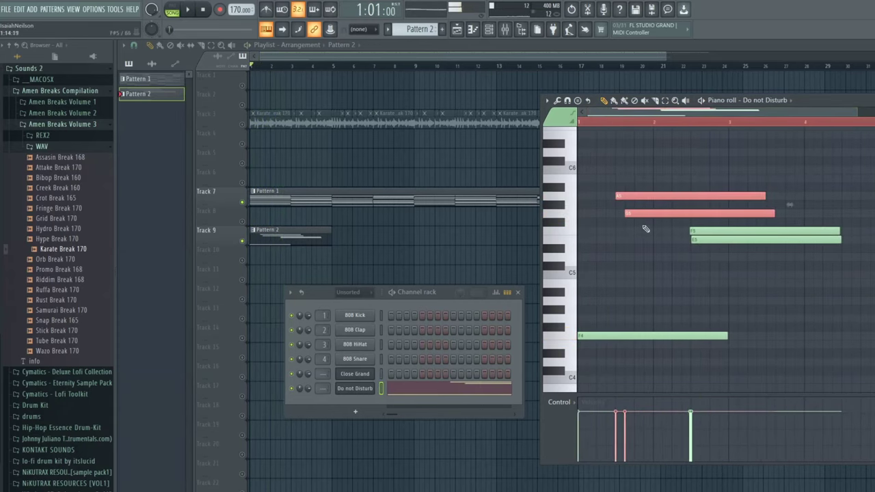
{"action": "key", "text": "space"}
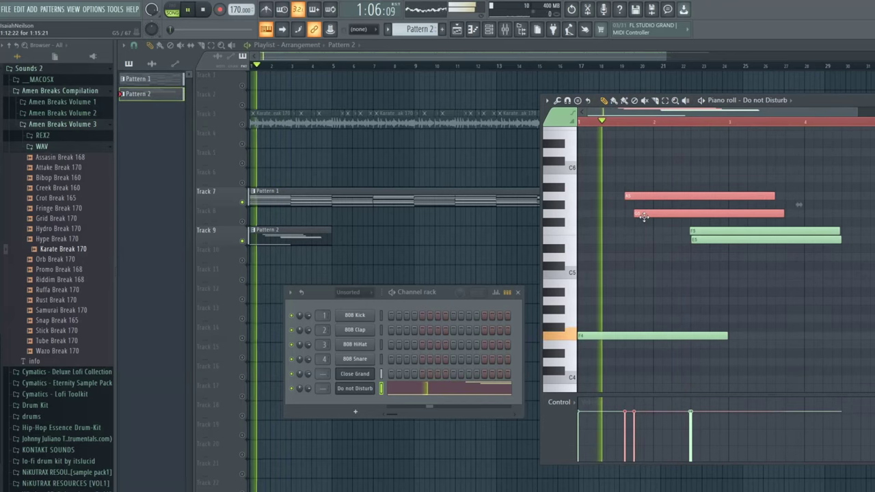
{"action": "key", "text": "space"}
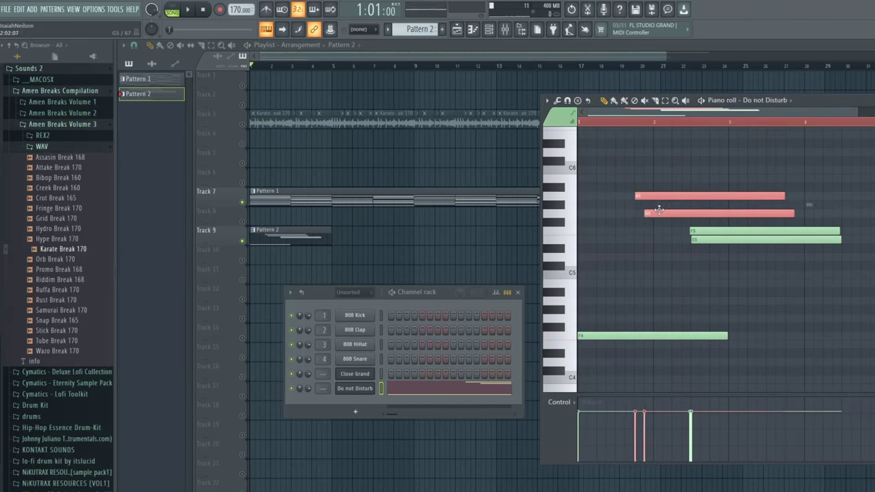
{"action": "key", "text": "space"}
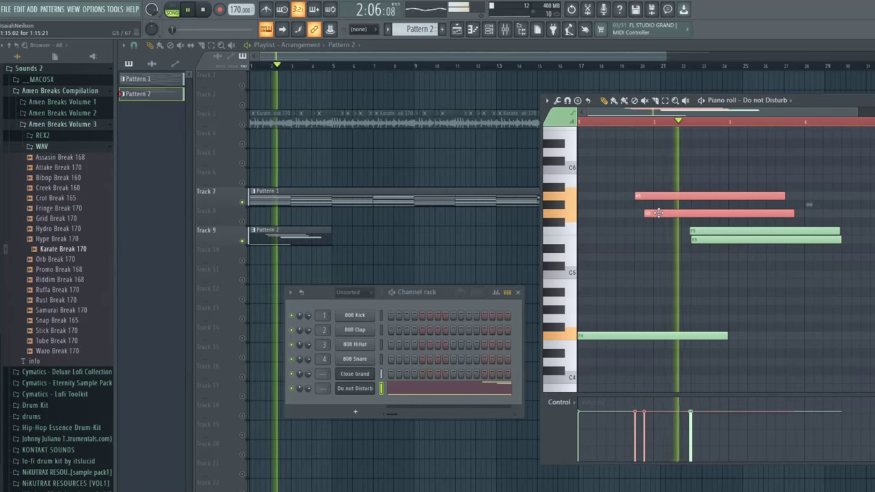
{"action": "key", "text": "space"}
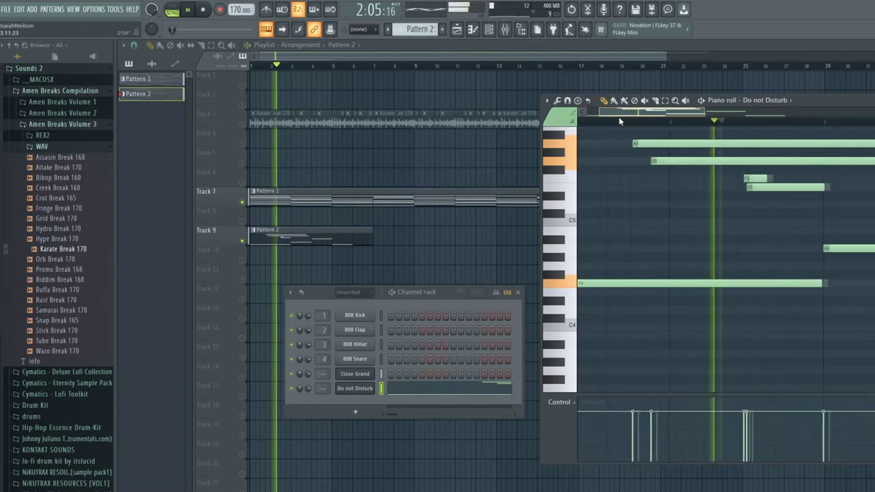
Raise the A4 note at bar 3 of the Do not Disturb part to a higher pitch and play it.
{"action": "left_click_drag", "start_coordinate": [619, 115], "coordinate": [658, 117]}
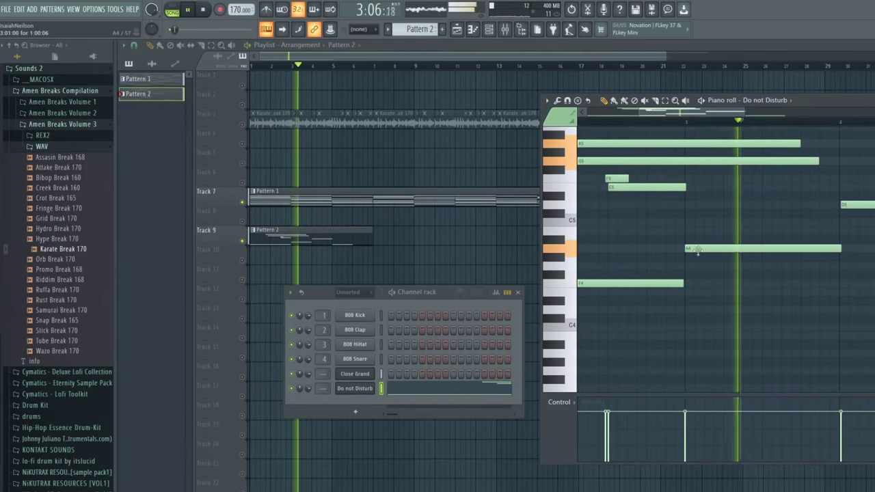
{"action": "key", "text": "space"}
{"action": "left_click_drag", "start_coordinate": [697, 249], "coordinate": [695, 230]}
{"action": "key", "text": "space"}
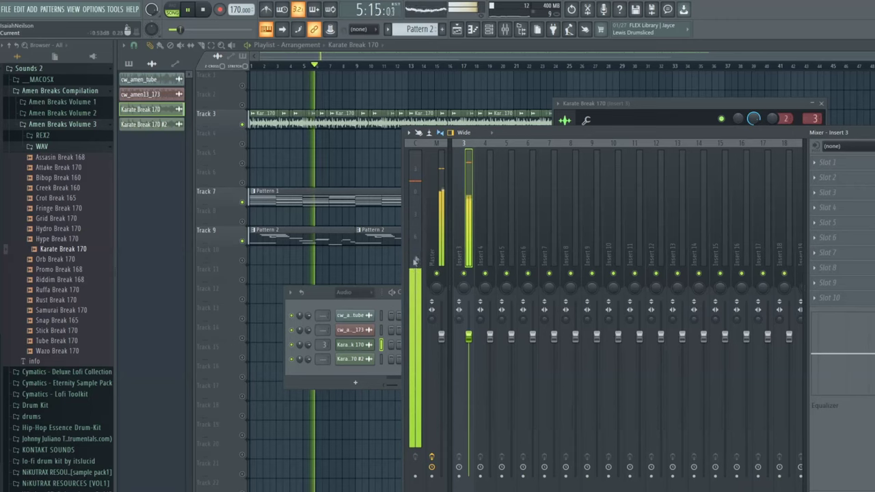
Check the levels of the Insert 1 and Insert 3 tracks in the mixer during playback.
{"action": "scroll", "coordinate": [481, 215], "scroll_direction": "up", "scroll_amount": 2}
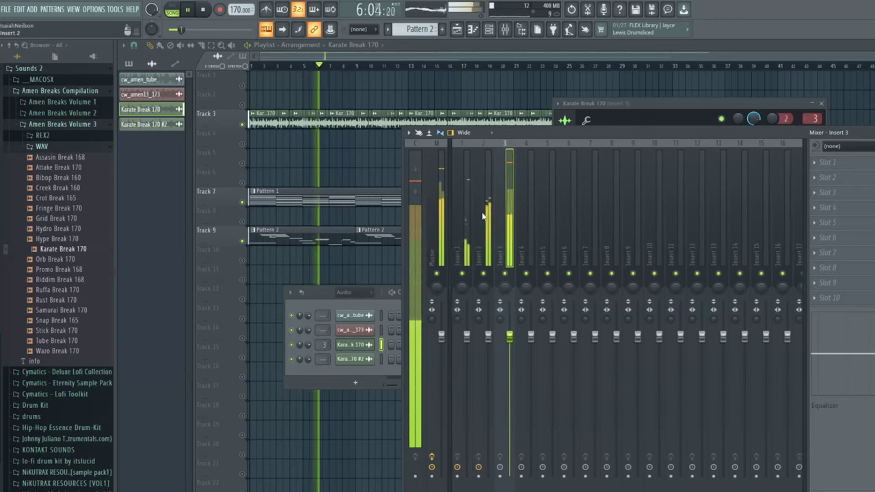
{"action": "left_click", "coordinate": [480, 210]}
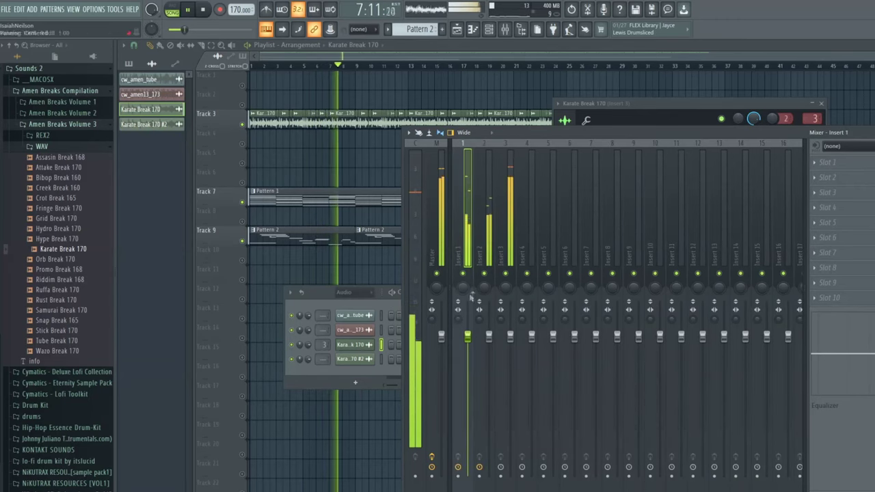
{"action": "left_click", "coordinate": [512, 345]}
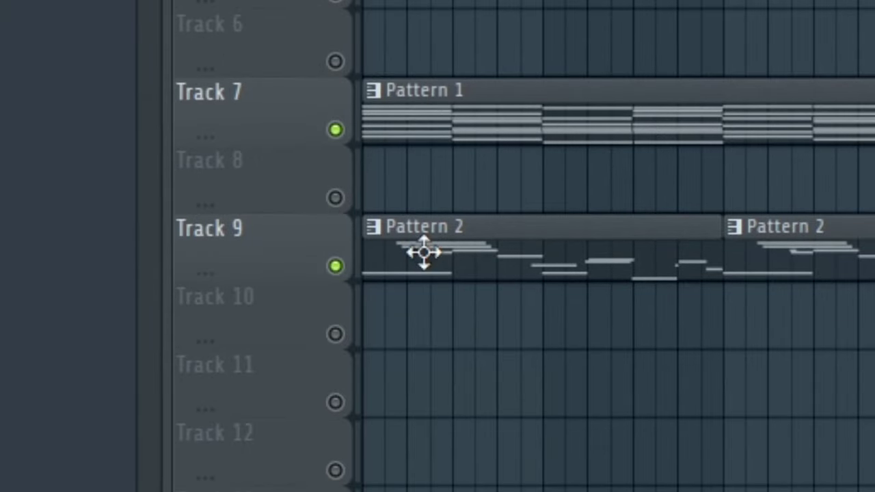
Add another FLEX instrument channel to the channel rack and reposition its plugin window above the playlist.
{"action": "key", "text": "F6"}
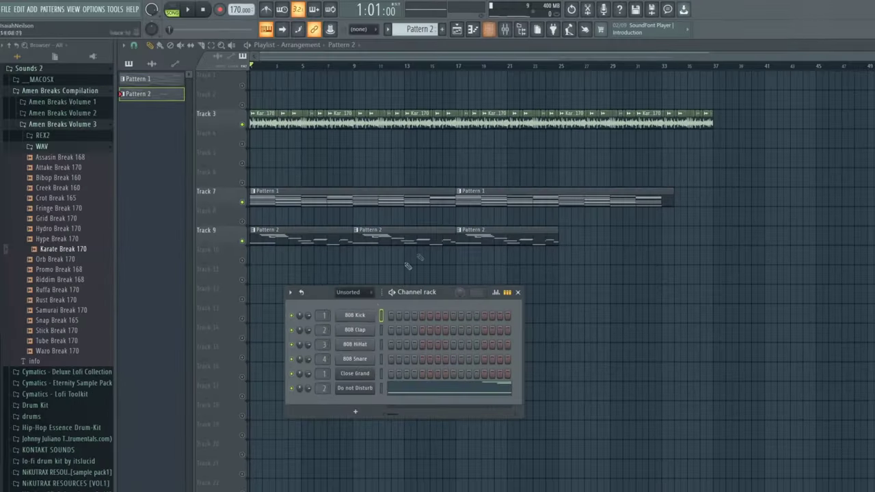
{"action": "left_click", "coordinate": [355, 412]}
{"action": "left_click", "coordinate": [372, 390]}
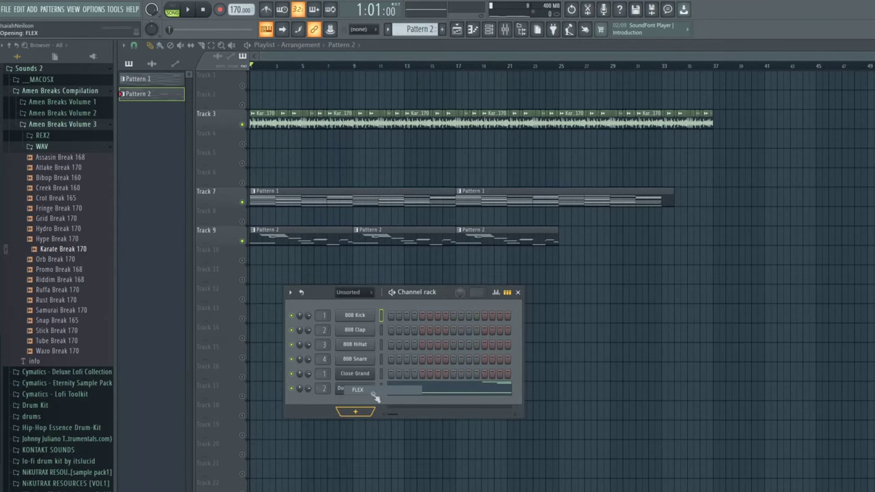
{"action": "left_click_drag", "start_coordinate": [356, 145], "coordinate": [567, 88]}
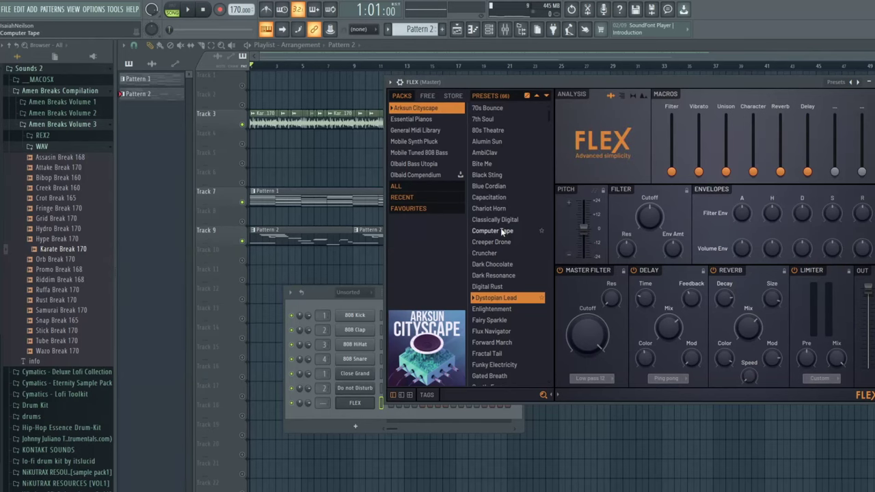
Audition the new FLEX channel's Arksun Cityscape presets, starting with Dark Resonance, and load Black Sting with its window moved aside.
{"action": "left_click", "coordinate": [467, 275]}
{"action": "left_click", "coordinate": [869, 82]}
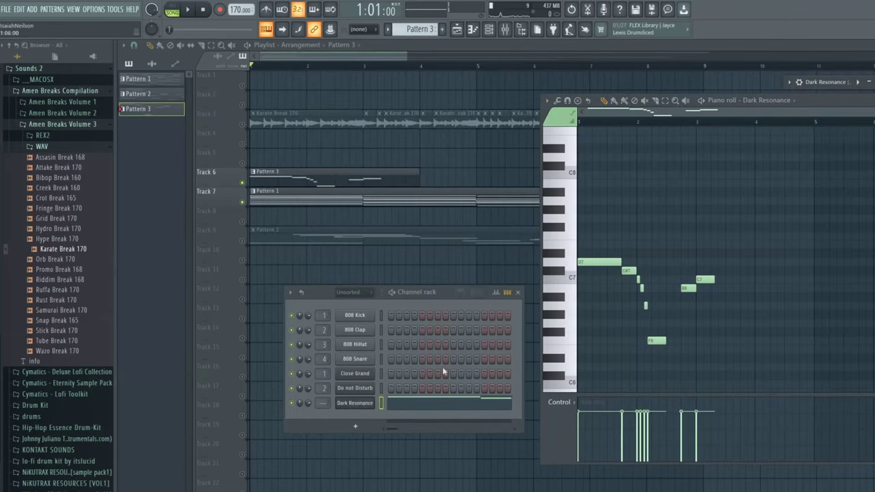
{"action": "left_click", "coordinate": [842, 83]}
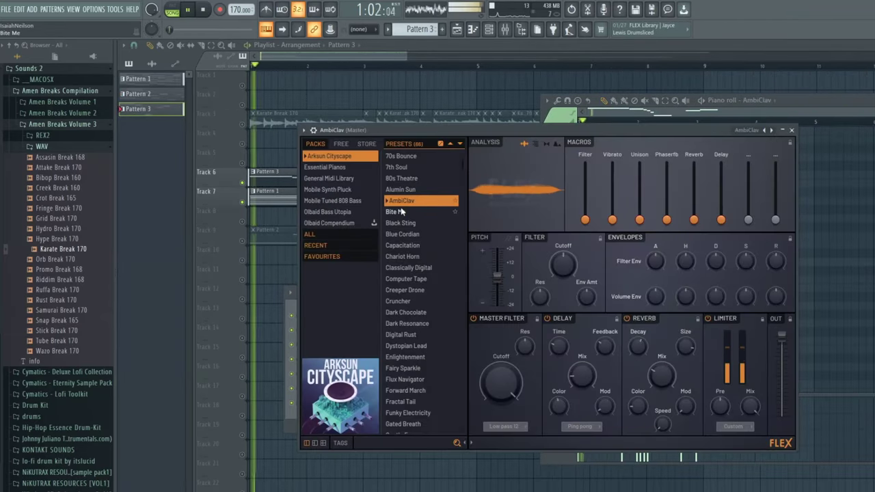
{"action": "left_click", "coordinate": [410, 268]}
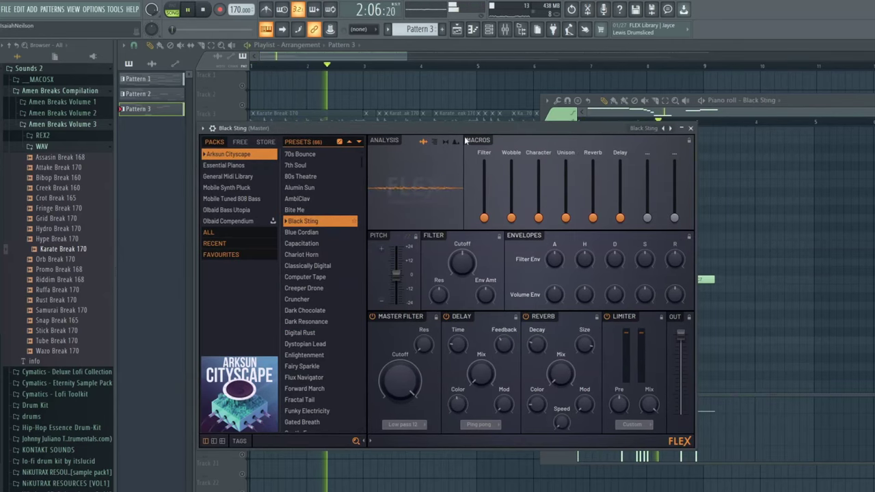
{"action": "left_click_drag", "start_coordinate": [464, 136], "coordinate": [544, 97]}
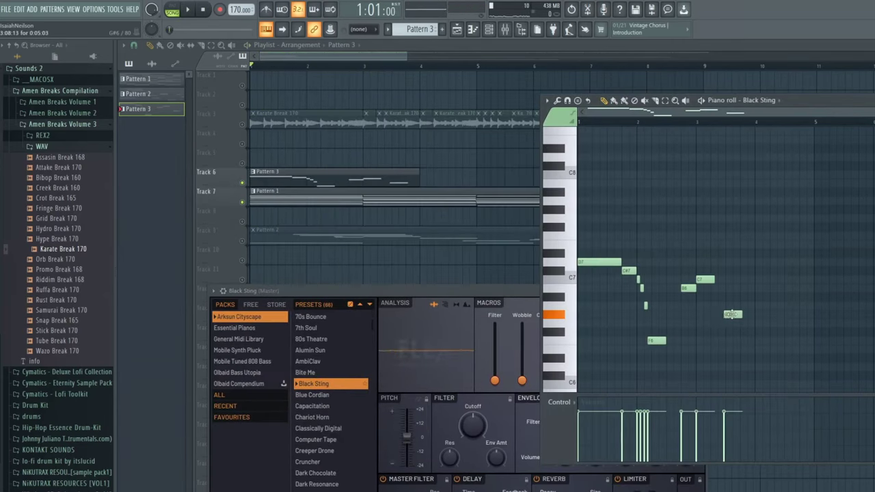
Place a G6 note late in bar 3 of the Black Sting melody and lower the note at bar 4 to E6.
{"action": "left_click_drag", "start_coordinate": [733, 325], "coordinate": [733, 321]}
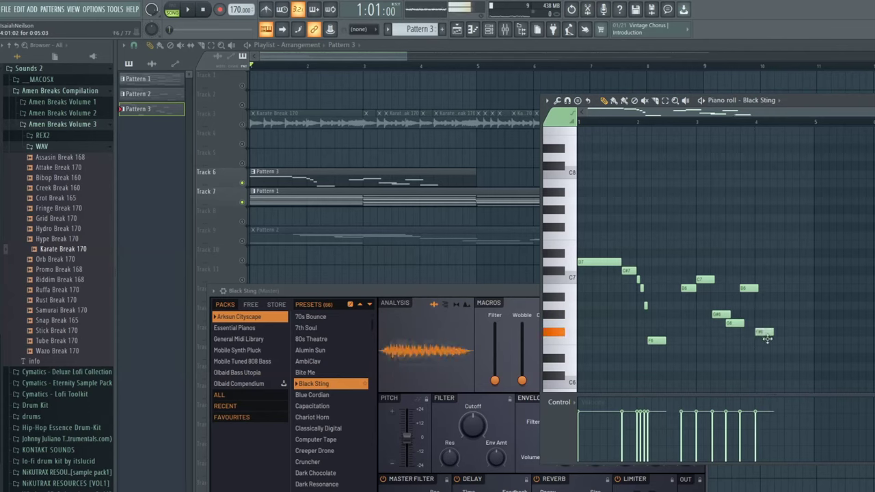
{"action": "left_click_drag", "start_coordinate": [769, 348], "coordinate": [769, 366]}
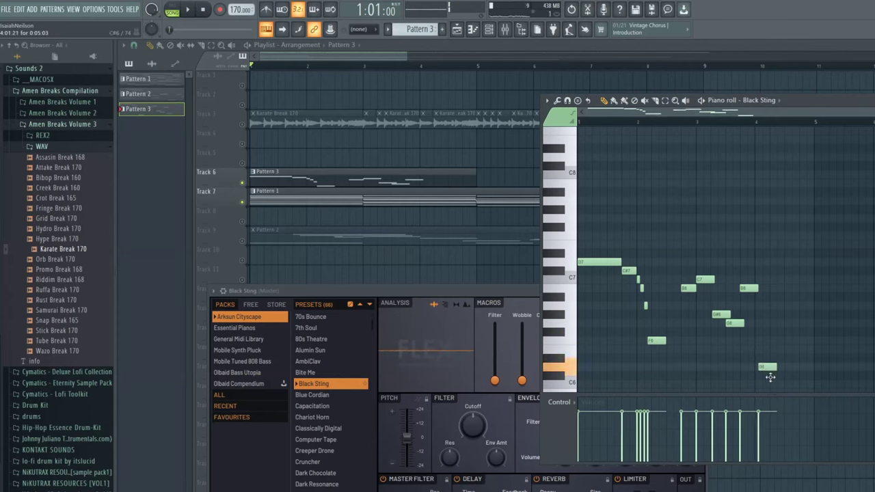
{"action": "left_click_drag", "start_coordinate": [767, 369], "coordinate": [764, 353]}
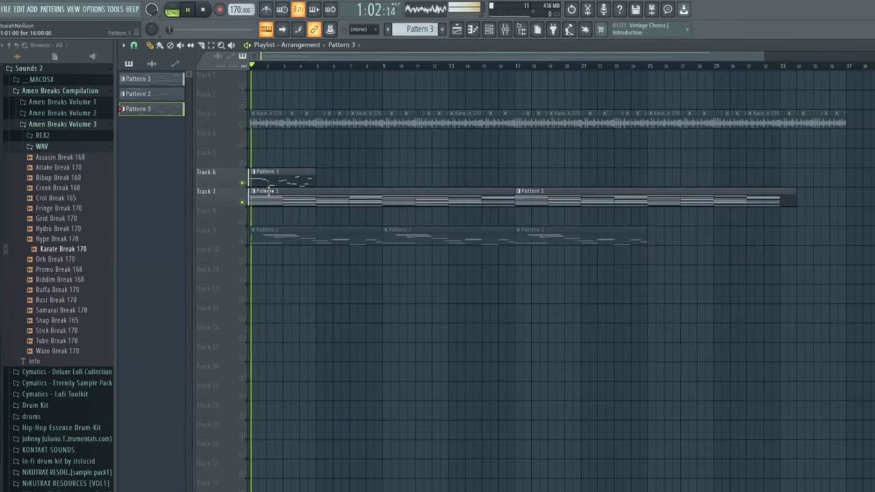
{"action": "scroll", "coordinate": [267, 202], "scroll_direction": "up", "scroll_amount": 6, "text": "ctrl"}
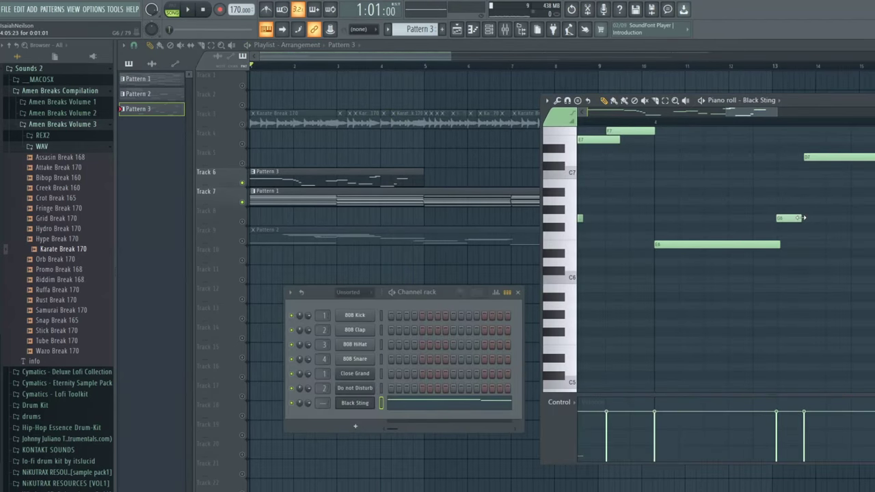
Move the bar 4 D7 note so it starts where the short G6 note ends, and play the Black Sting melody.
{"action": "key", "text": "space"}
{"action": "scroll", "coordinate": [634, 205], "scroll_direction": "down", "scroll_amount": 3}
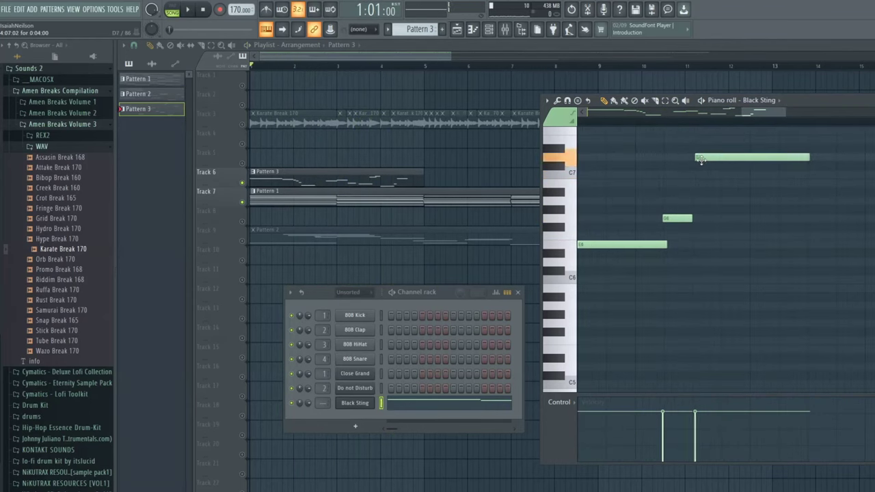
{"action": "key", "text": "space"}
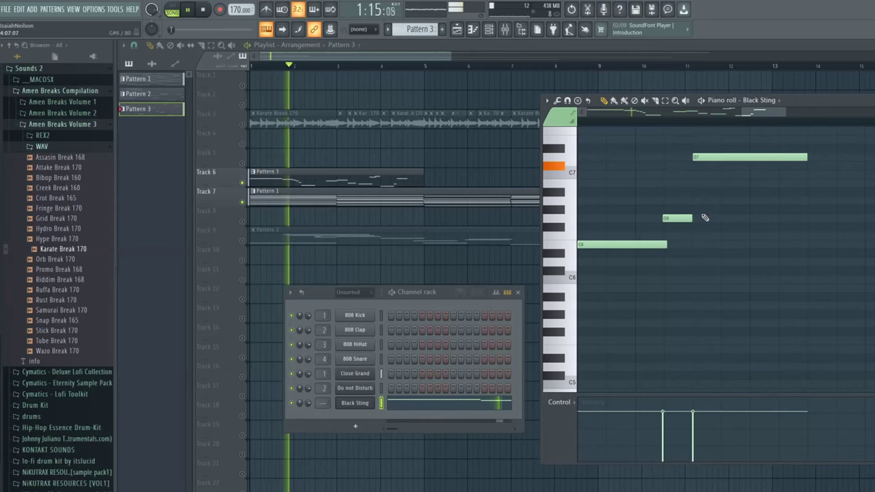
{"action": "left_click_drag", "start_coordinate": [617, 283], "coordinate": [741, 145]}
{"action": "left_click", "coordinate": [743, 156], "text": "ctrl"}
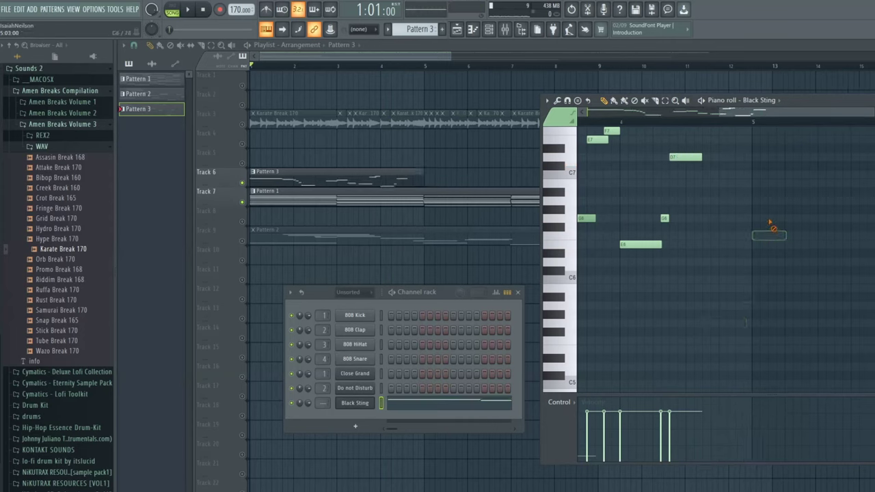
Extend the Black Sting melody across bars 5 to 7 with C7, D6, F6, A6, B6 and D7 notes, and play it.
{"action": "key", "text": "space"}
{"action": "key", "text": "space"}
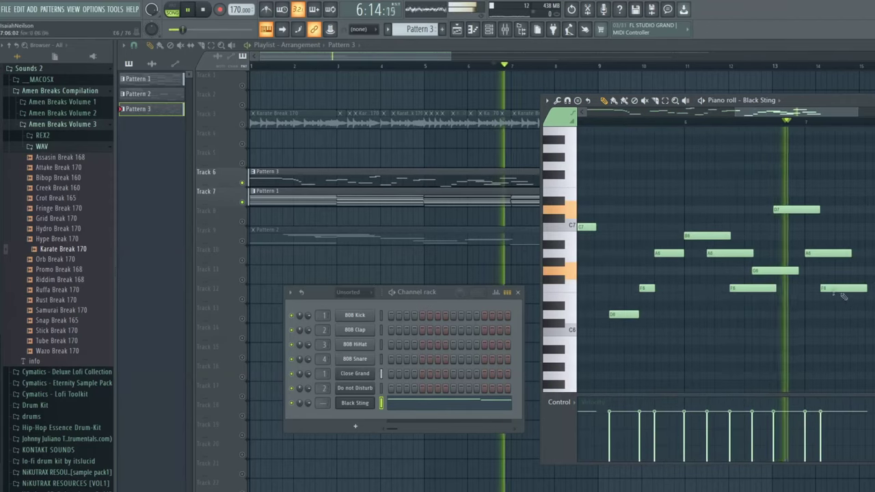
{"action": "scroll", "coordinate": [806, 249], "scroll_direction": "down", "scroll_amount": 2}
{"action": "left_click", "coordinate": [726, 122]}
{"action": "scroll", "coordinate": [694, 129], "scroll_direction": "down", "scroll_amount": 2}
{"action": "left_click", "coordinate": [689, 122]}
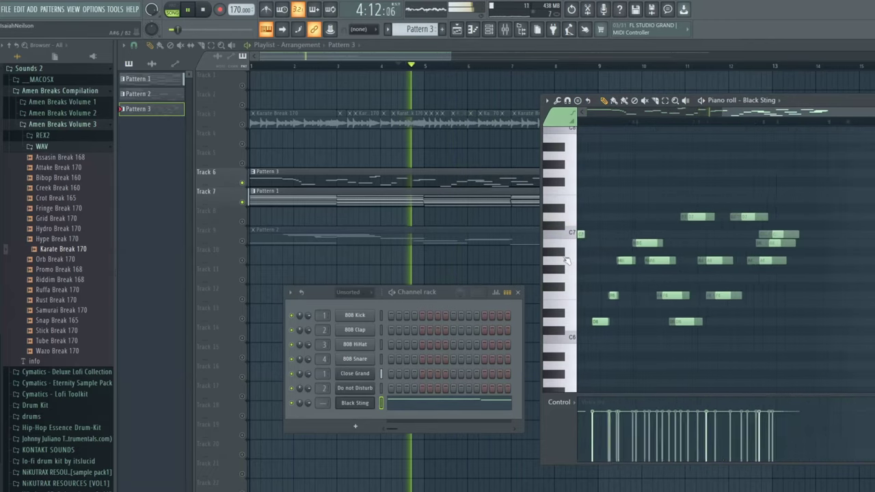
{"action": "scroll", "coordinate": [790, 287], "scroll_direction": "up", "scroll_amount": 4}
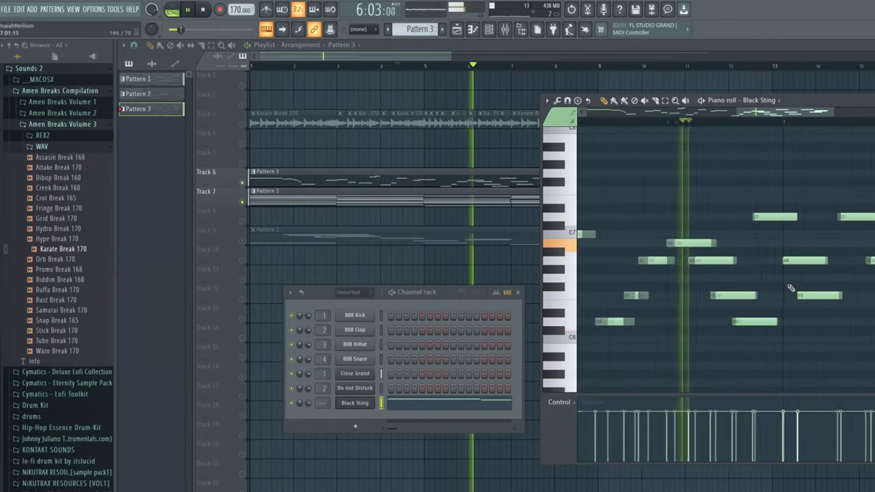
Try a D7 note near the start of bar 8 in the Black Sting melody and play it.
{"action": "left_click_drag", "start_coordinate": [782, 112], "coordinate": [802, 115]}
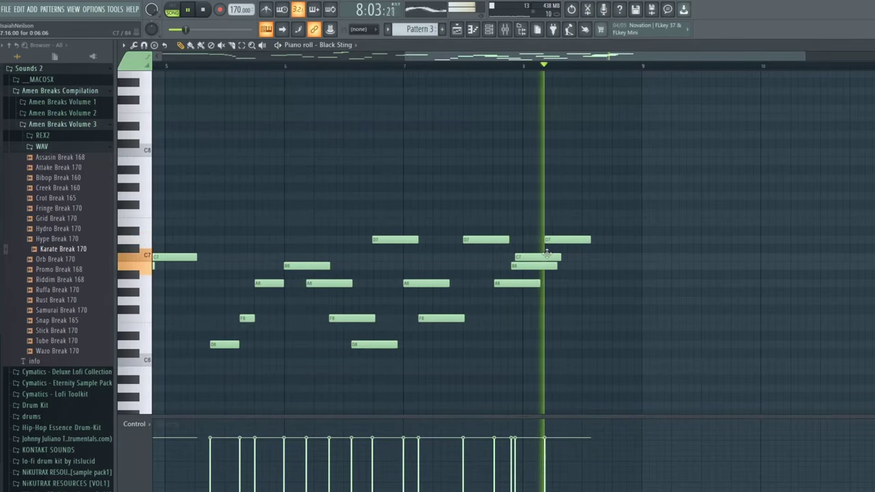
{"action": "left_click", "coordinate": [558, 240]}
{"action": "key", "text": "space"}
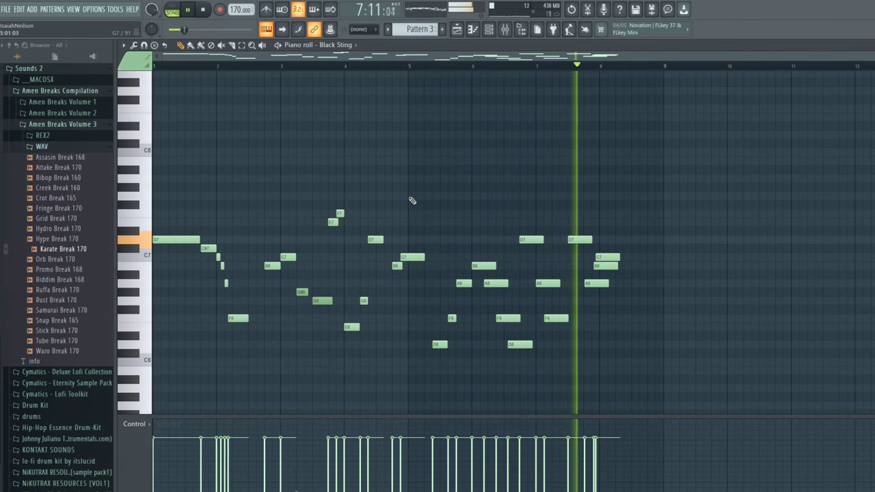
Place a second Pattern 3 clip at bar 9 on Track 6 and play the arrangement with Tracks 9 and 3 unmuted.
{"action": "key", "text": "space"}
{"action": "key", "text": "F5"}
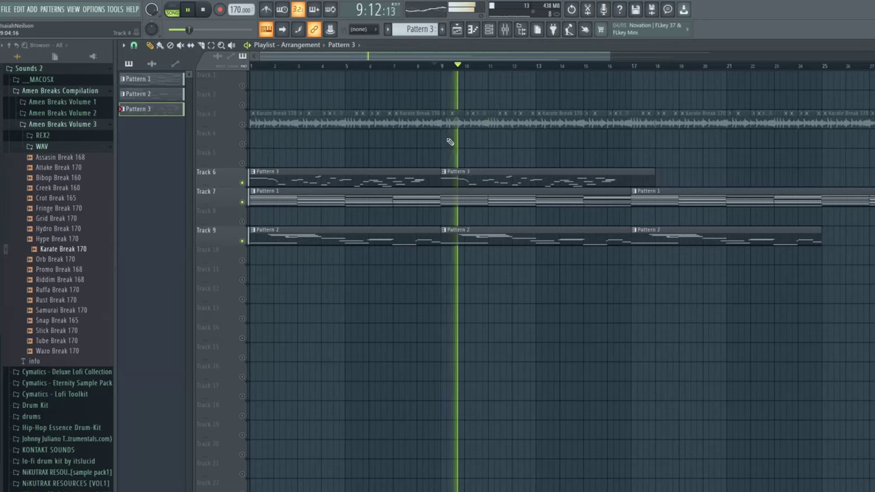
{"action": "scroll", "coordinate": [440, 150], "scroll_direction": "up", "scroll_amount": 3}
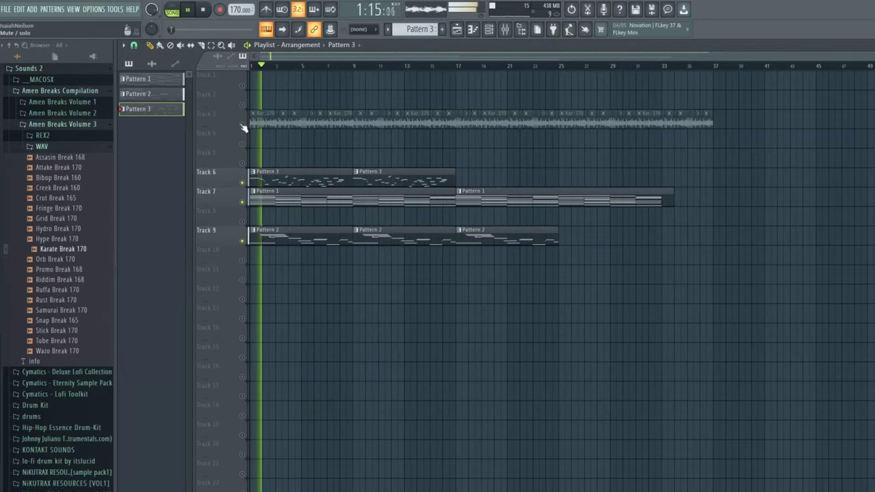
{"action": "scroll", "coordinate": [312, 156], "scroll_direction": "up", "scroll_amount": 2}
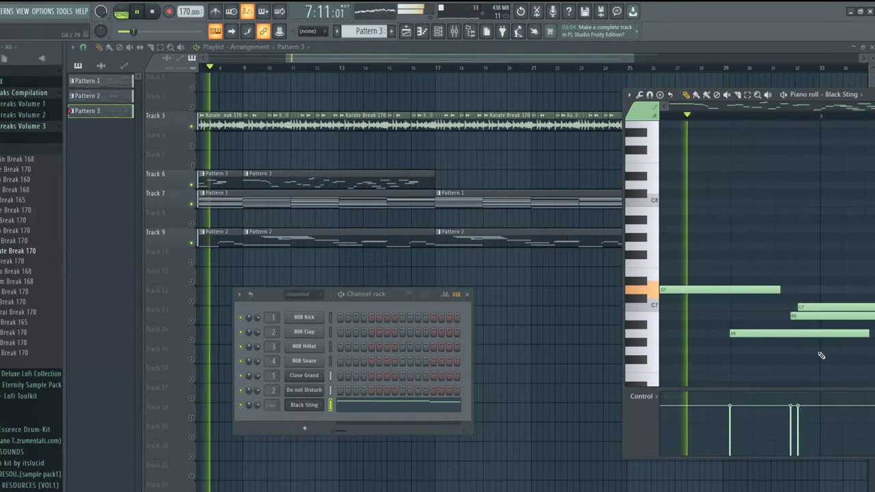
Shift the late bar 7 B6 and C7 notes earlier and add a rising D7, E7, G7, A7 run in bar 8 of Black Sting.
{"action": "key", "text": "space"}
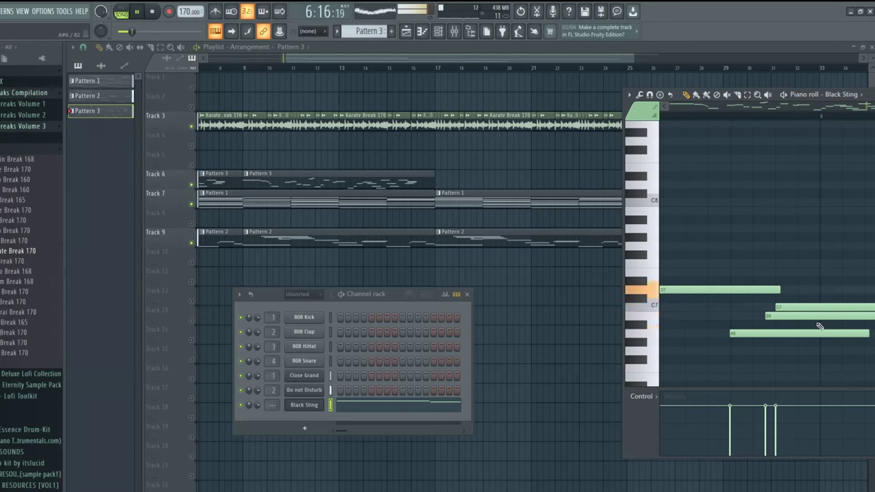
{"action": "key", "text": "space"}
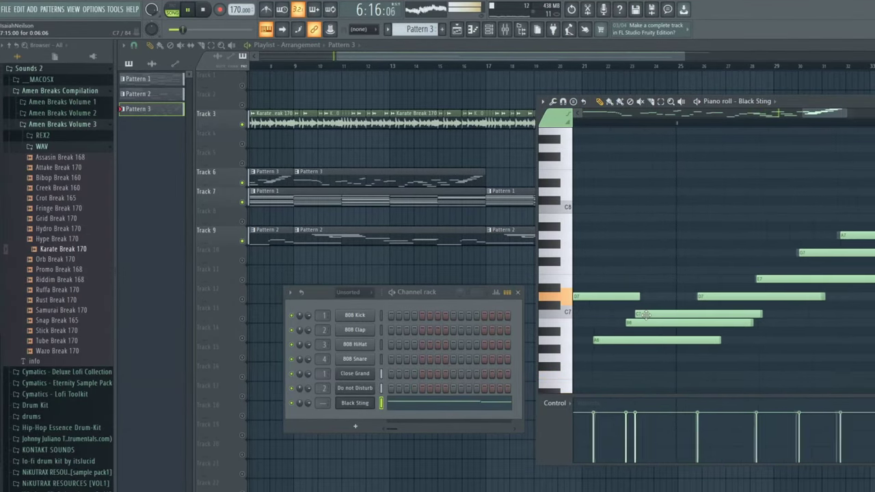
{"action": "scroll", "coordinate": [651, 312], "scroll_direction": "down", "scroll_amount": 1}
{"action": "scroll", "coordinate": [684, 312], "scroll_direction": "up", "scroll_amount": 2}
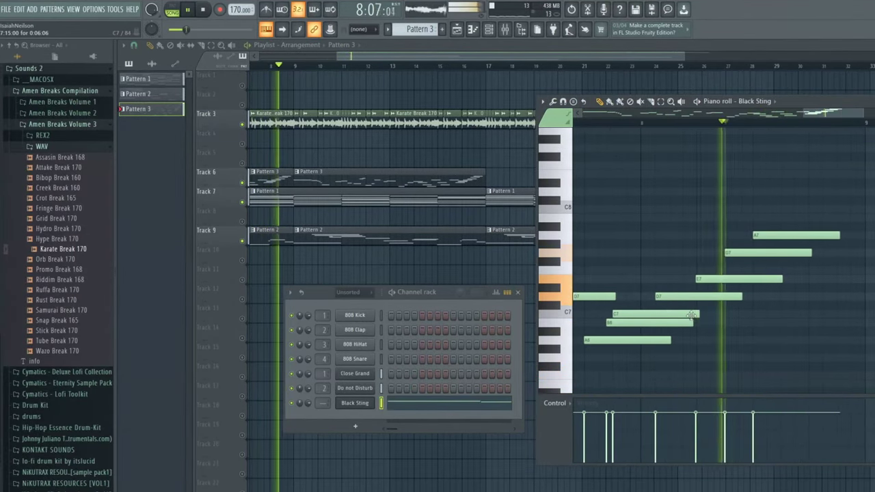
Repeat the two Pattern 3 clips on Track 6 from bar 17 and collapse the Amen Breaks Compilation folder.
{"action": "scroll", "coordinate": [738, 292], "scroll_direction": "down", "scroll_amount": 1}
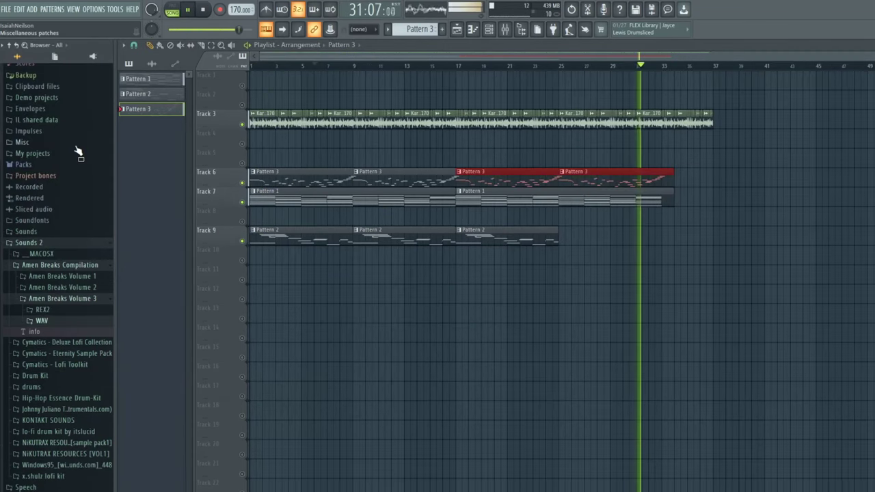
{"action": "left_click", "coordinate": [84, 266]}
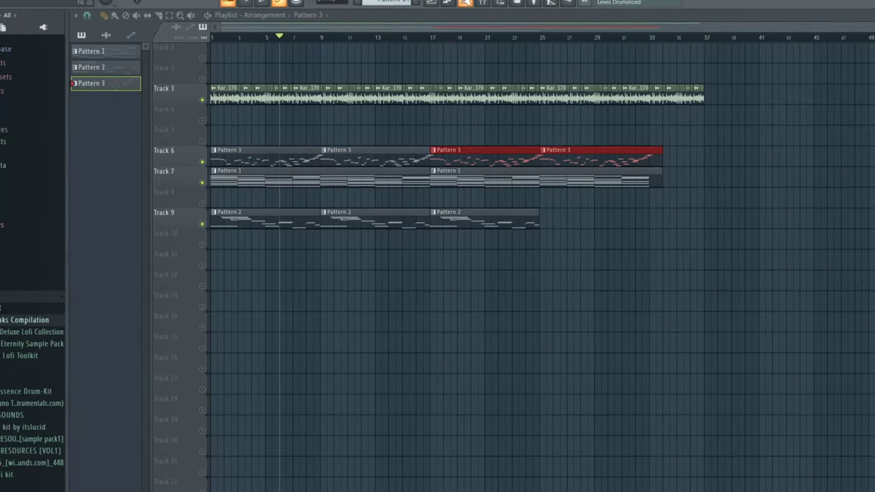
Add another FLEX instrument channel, load its Blue Cordian preset and move the plugin window out of the way.
{"action": "key", "text": "F6"}
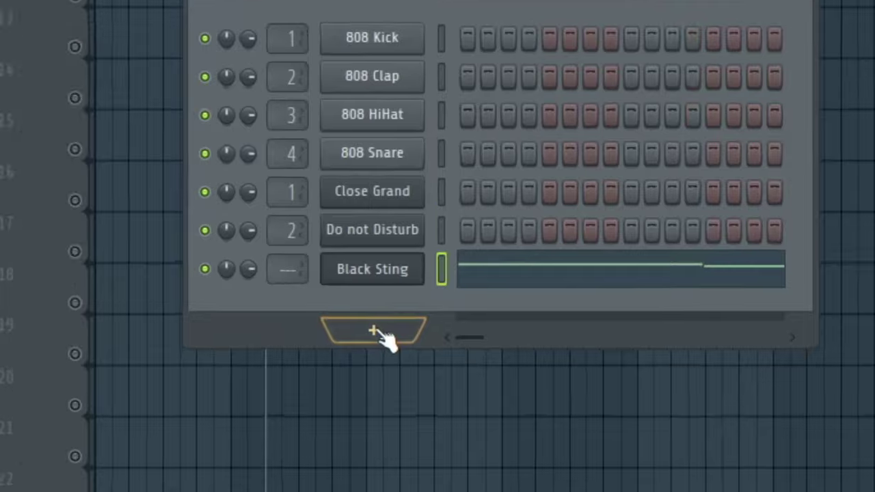
{"action": "left_click", "coordinate": [320, 429]}
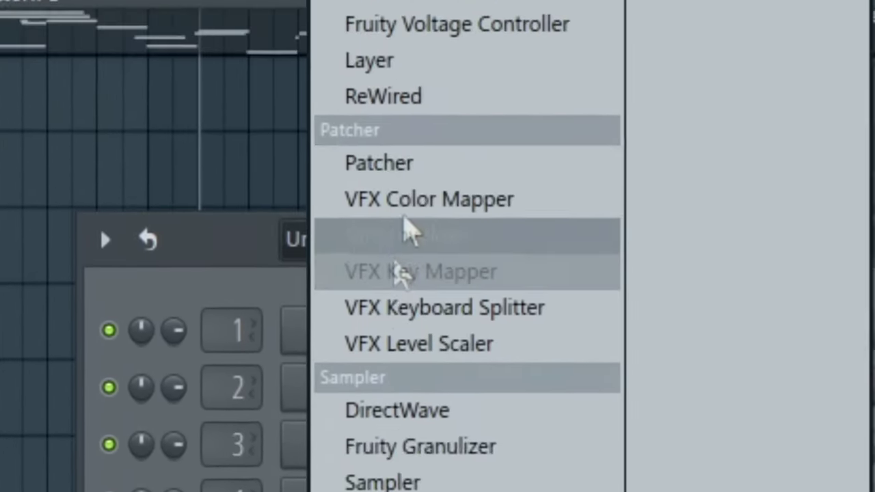
{"action": "left_click", "coordinate": [420, 410]}
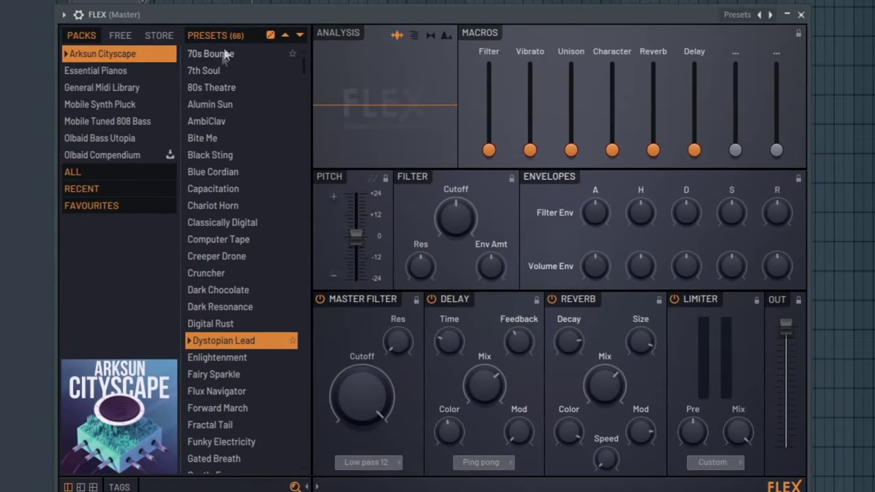
{"action": "left_click_drag", "start_coordinate": [227, 12], "coordinate": [517, 16]}
{"action": "left_click", "coordinate": [488, 171]}
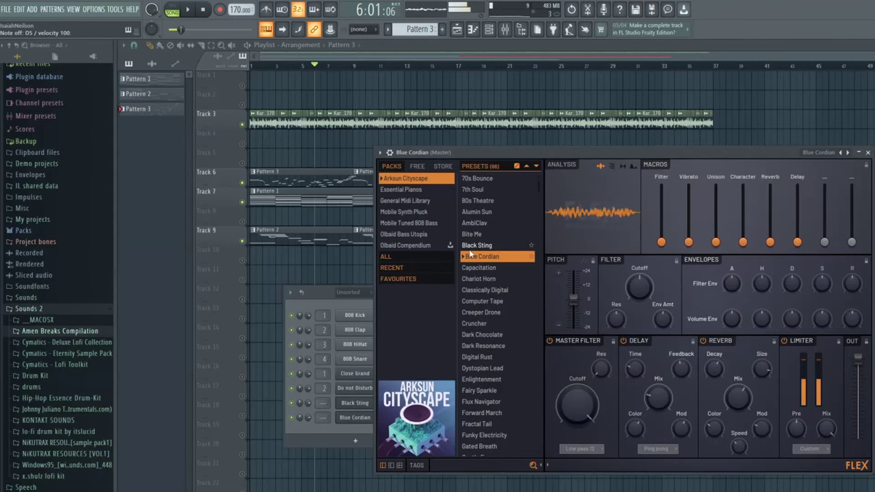
{"action": "left_click_drag", "start_coordinate": [480, 150], "coordinate": [651, 381]}
Copy all the Close Grand notes from Pattern 1 and paste them into the Blue Cordian piano roll in Pattern 4.
{"action": "double_click", "coordinate": [322, 203]}
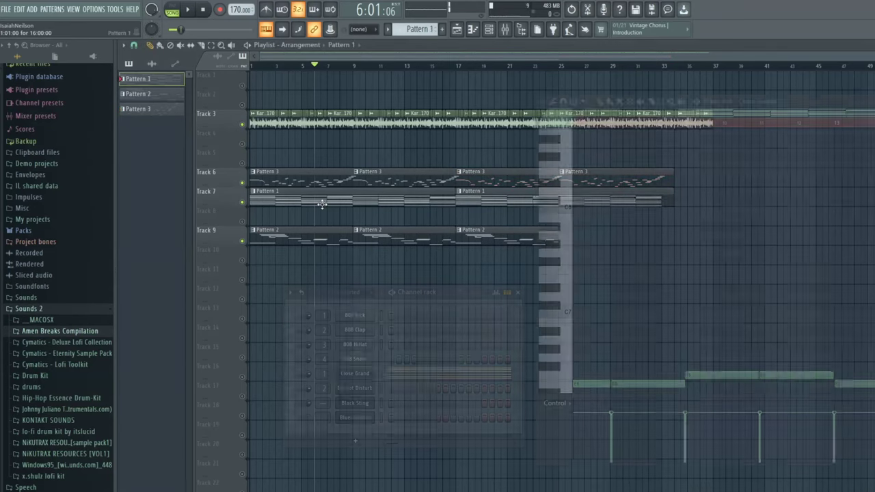
{"action": "key", "text": "ctrl+a"}
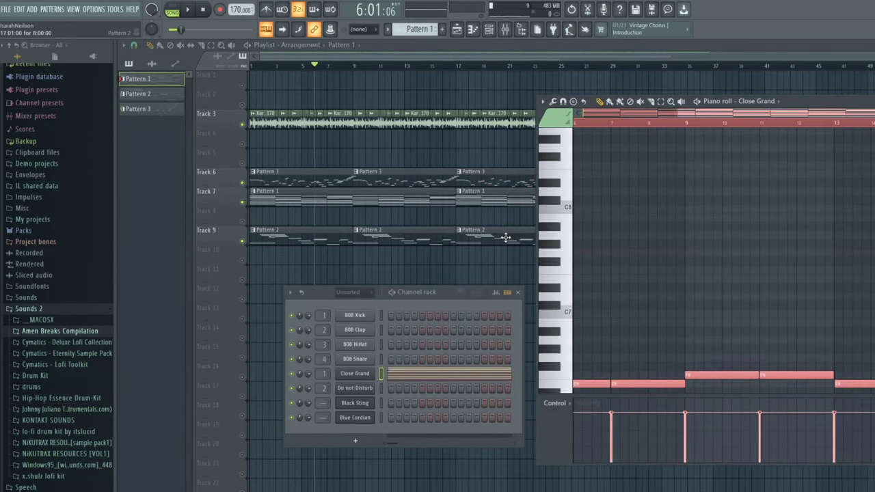
{"action": "right_click", "coordinate": [356, 416]}
{"action": "left_click", "coordinate": [419, 366]}
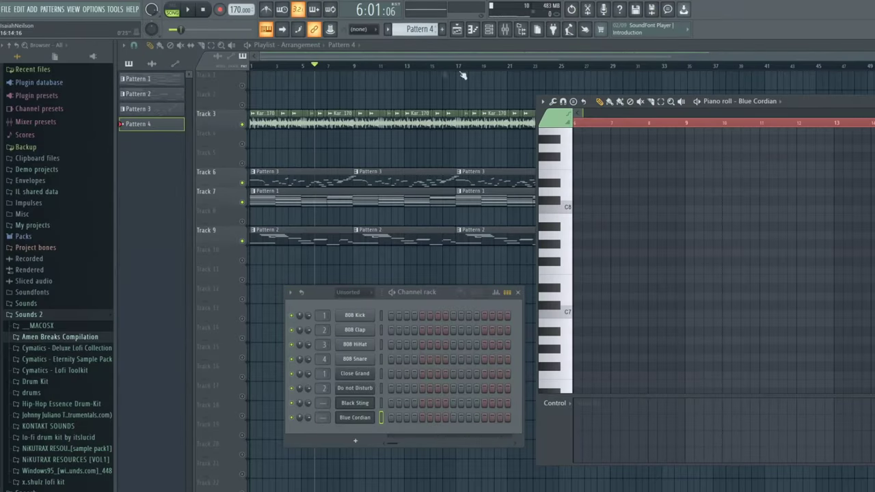
{"action": "key", "text": "ctrl+v"}
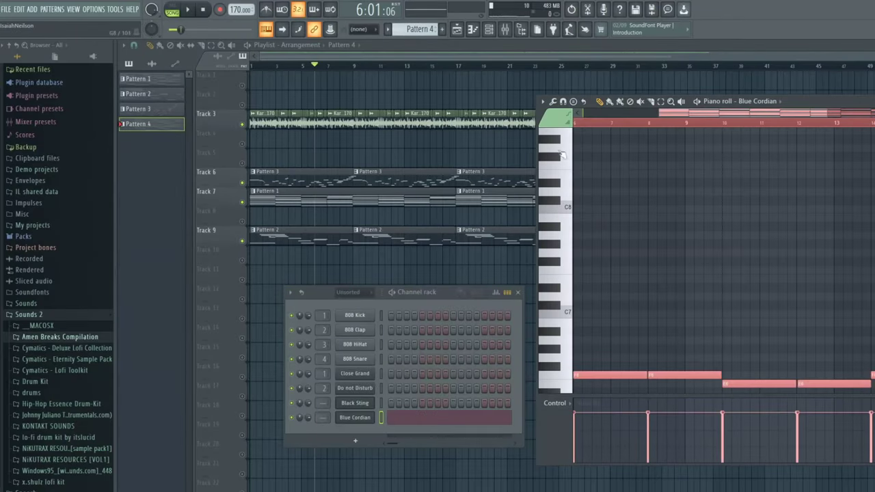
Place Pattern 4 on Track 10 with its chords starting at bar 1, unmute the track and play the arrangement.
{"action": "scroll", "coordinate": [656, 162], "scroll_direction": "down", "scroll_amount": 3}
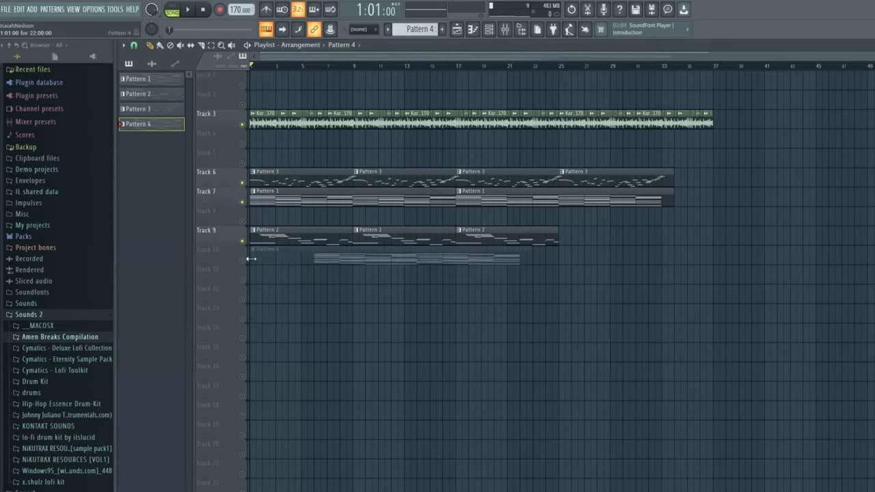
{"action": "left_click_drag", "start_coordinate": [368, 263], "coordinate": [249, 256]}
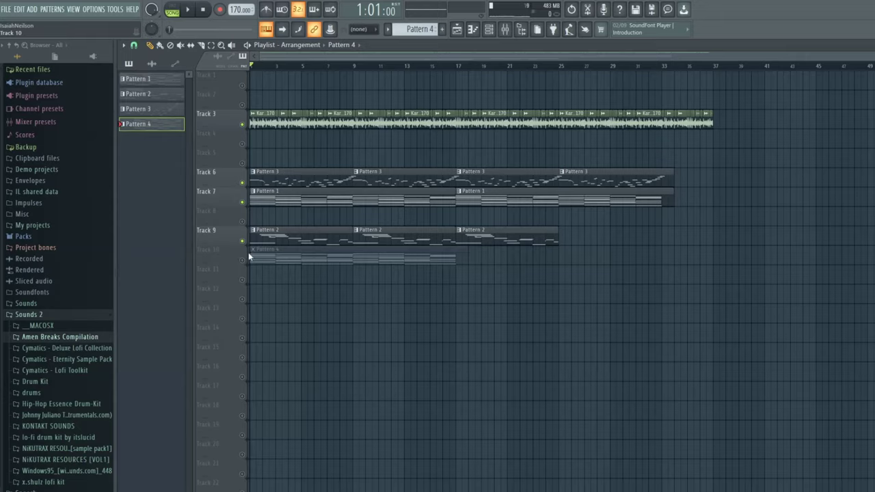
{"action": "scroll", "coordinate": [247, 263], "scroll_direction": "up", "scroll_amount": 4}
{"action": "key", "text": "space"}
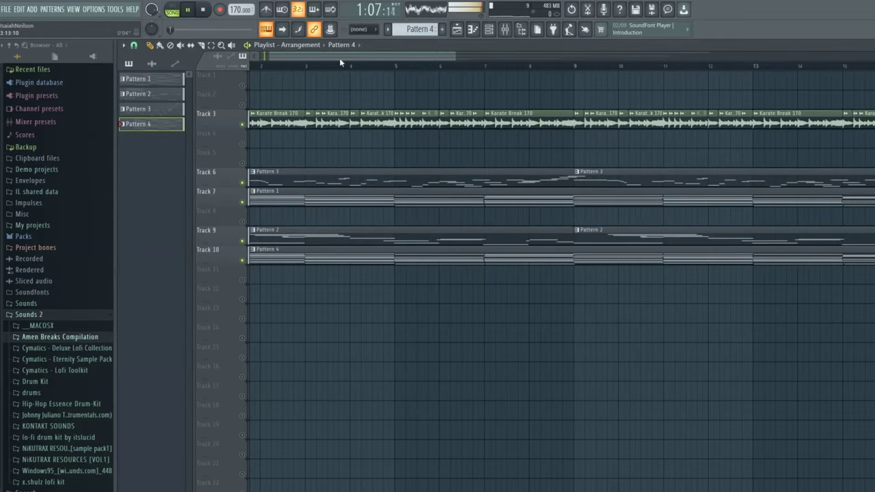
Route the Blue Cordian channel to mixer track 6 while the arrangement plays.
{"action": "scroll", "coordinate": [317, 252], "scroll_direction": "down", "scroll_amount": 4}
{"action": "scroll", "coordinate": [285, 256], "scroll_direction": "up", "scroll_amount": 3}
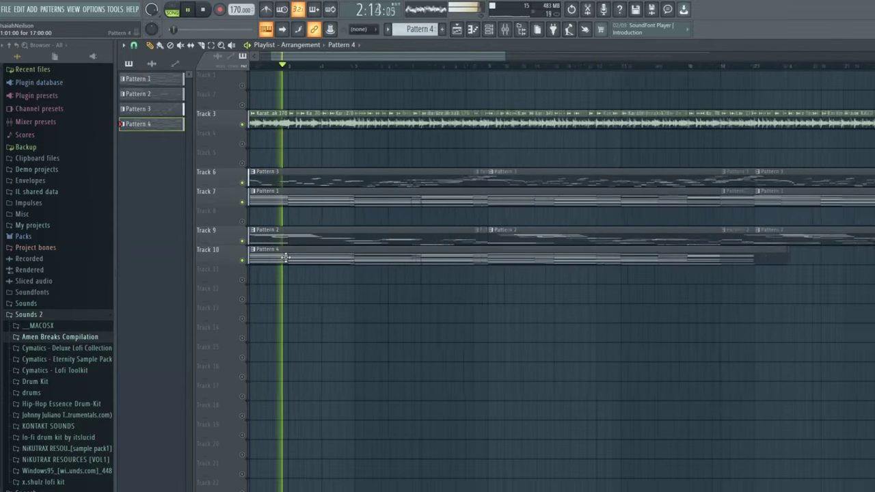
{"action": "key", "text": "F6"}
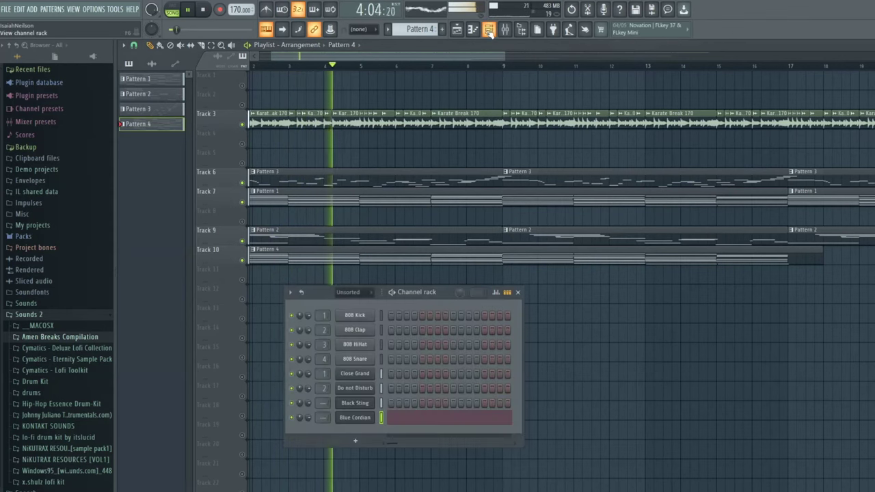
{"action": "key", "text": "F9"}
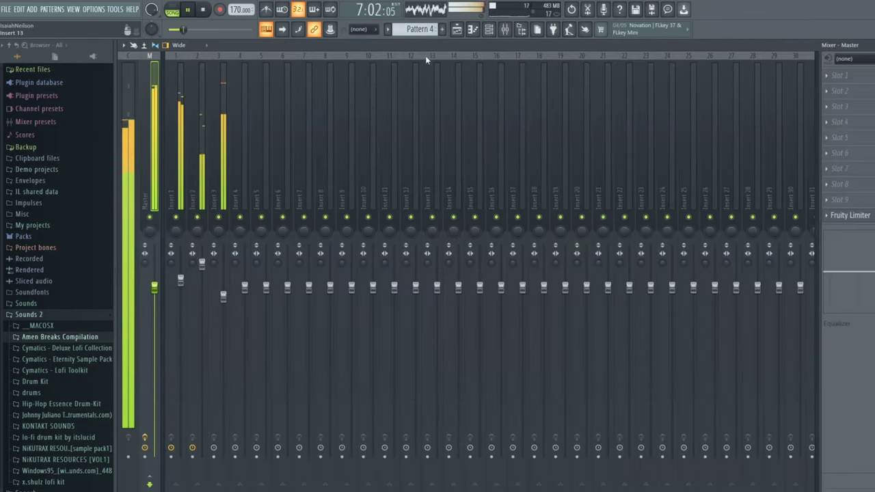
{"action": "key", "text": "F9"}
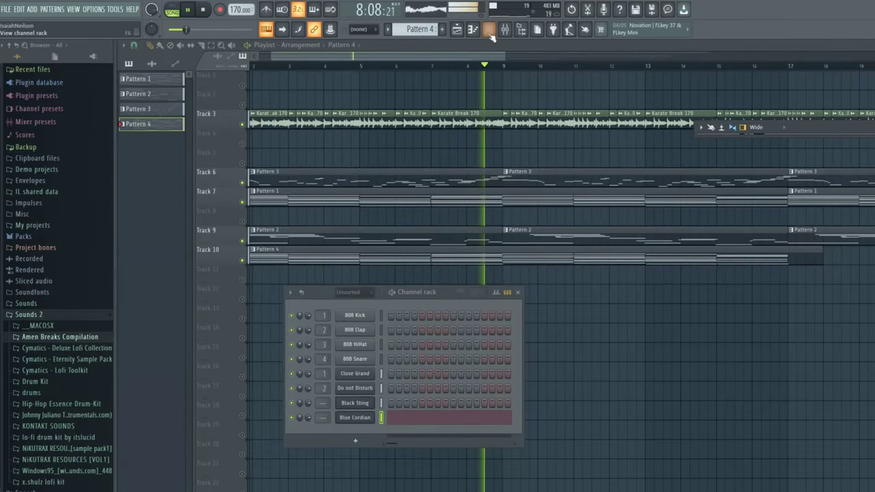
{"action": "scroll", "coordinate": [328, 418], "scroll_direction": "up", "scroll_amount": 3}
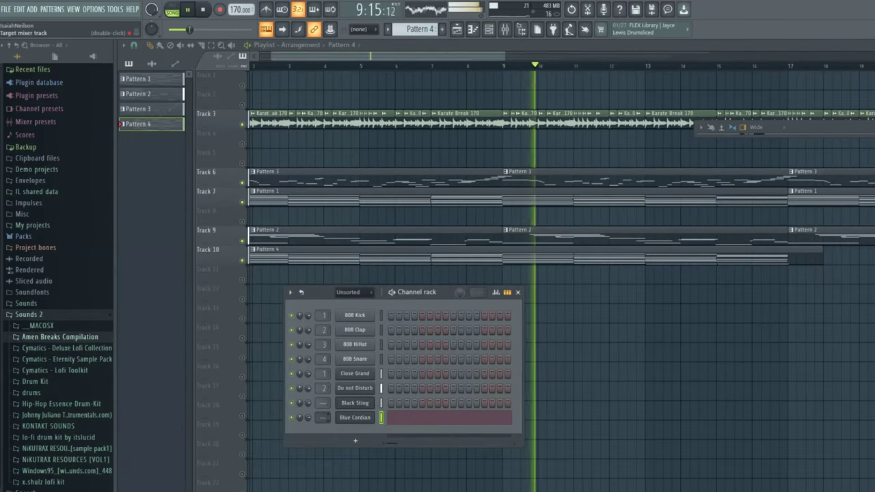
{"action": "scroll", "coordinate": [324, 418], "scroll_direction": "up", "scroll_amount": 3}
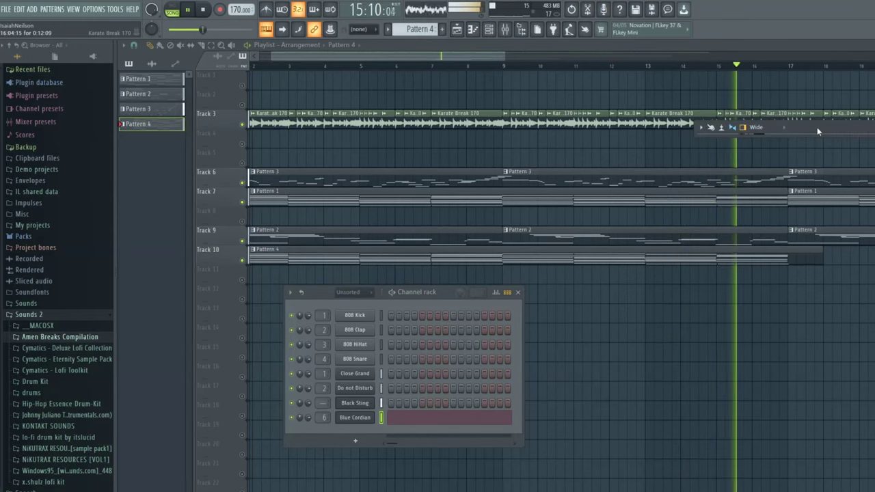
{"action": "key", "text": "F9"}
{"action": "key", "text": "F9"}
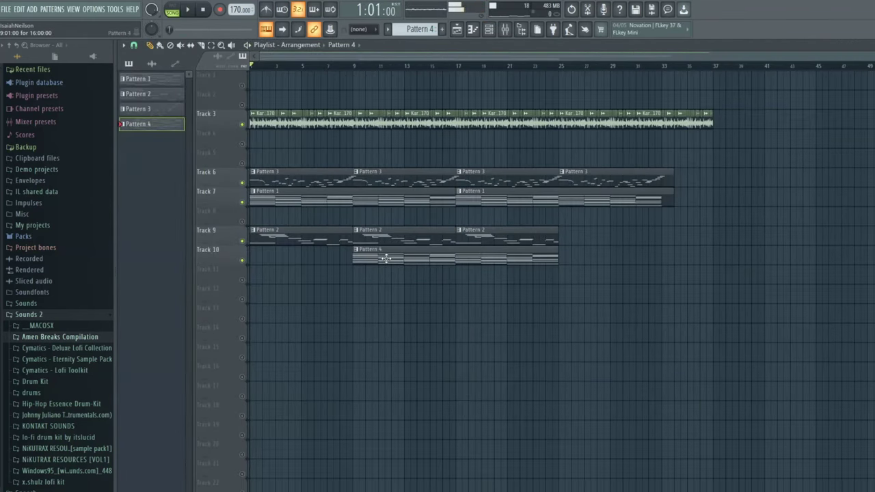
Try the Pattern 4 clip at different start positions on Tracks 10 and 11.
{"action": "left_click_drag", "start_coordinate": [387, 258], "coordinate": [253, 255]}
{"action": "left_click_drag", "start_coordinate": [291, 301], "coordinate": [283, 274]}
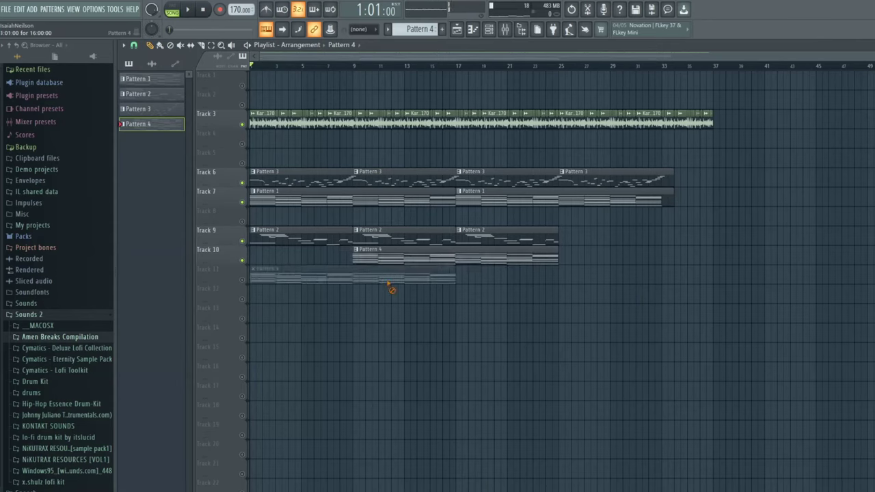
{"action": "left_click_drag", "start_coordinate": [391, 263], "coordinate": [488, 265]}
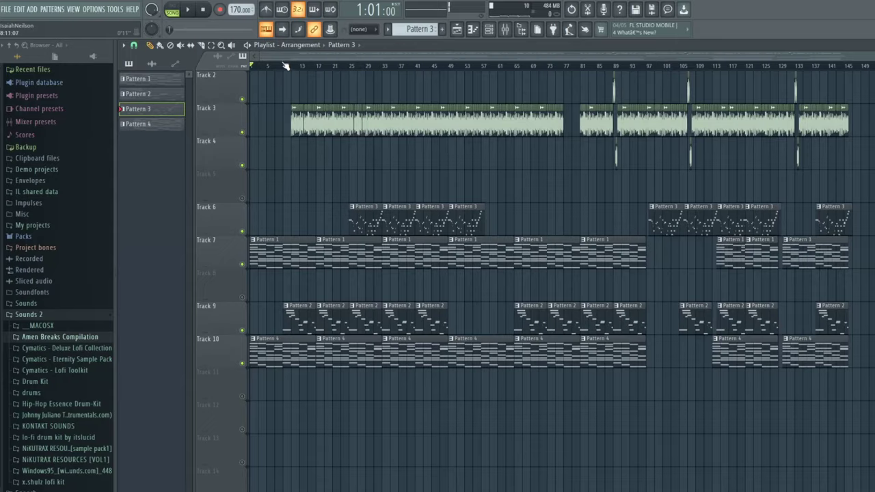
Create an automation clip for the Karate Break 170 channel volume and place it on Track 12 from bar 1.
{"action": "left_click", "coordinate": [276, 66]}
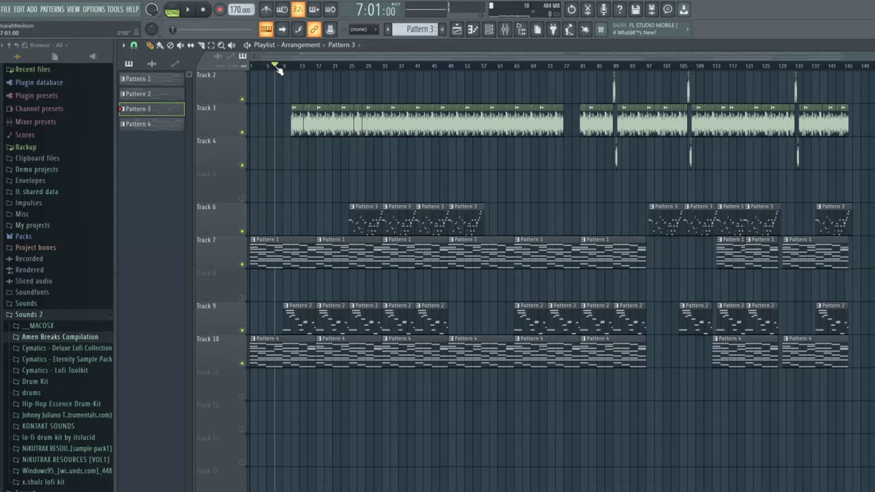
{"action": "scroll", "coordinate": [280, 192], "scroll_direction": "up", "scroll_amount": 5}
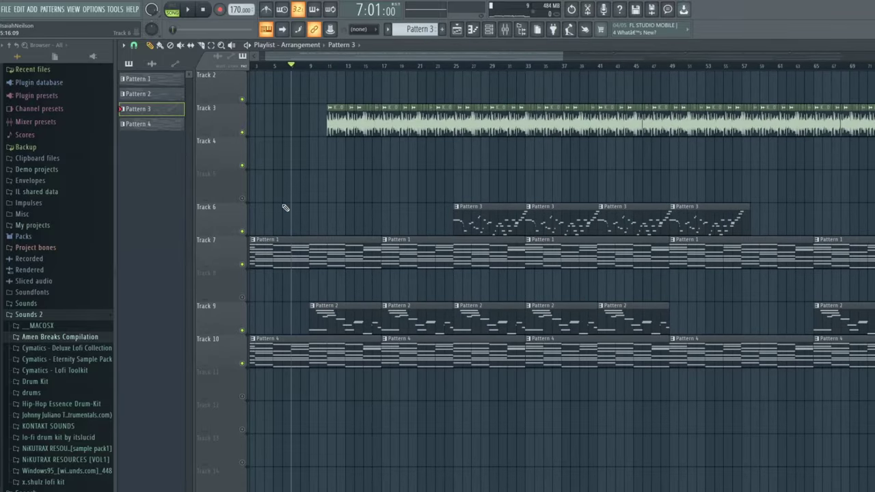
{"action": "scroll", "coordinate": [285, 207], "scroll_direction": "up", "scroll_amount": 5}
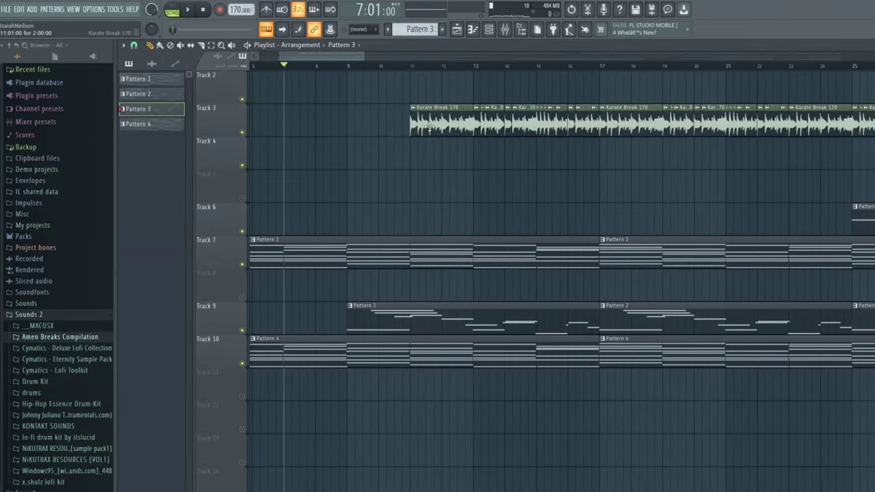
{"action": "scroll", "coordinate": [403, 176], "scroll_direction": "down", "scroll_amount": 3}
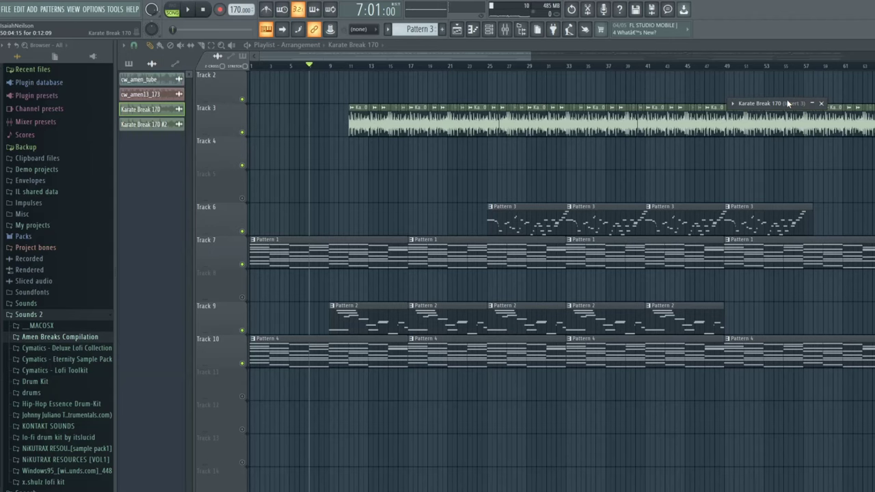
{"action": "left_click", "coordinate": [788, 102]}
{"action": "right_click", "coordinate": [692, 131]}
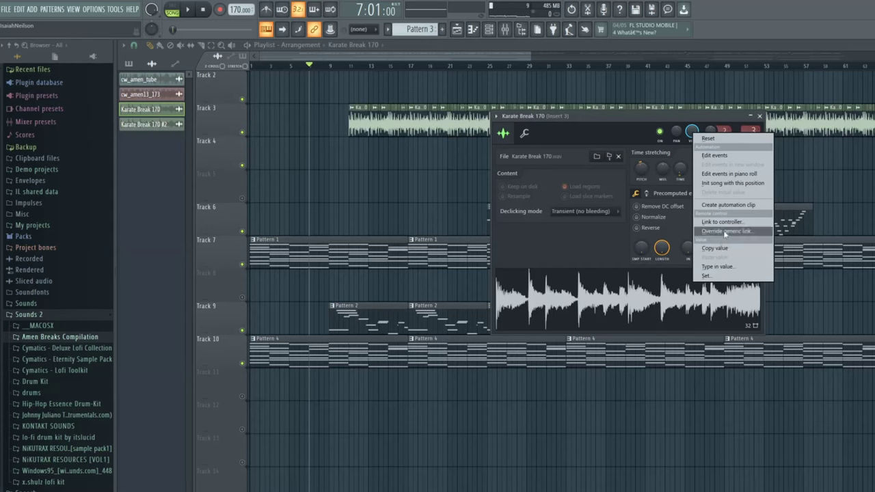
{"action": "left_click", "coordinate": [726, 206]}
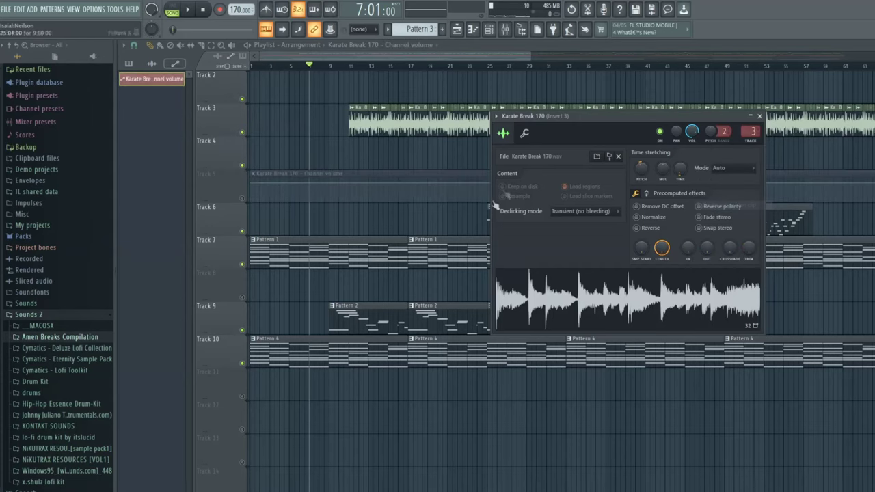
{"action": "left_click", "coordinate": [753, 116]}
{"action": "left_click_drag", "start_coordinate": [414, 172], "coordinate": [353, 419]}
{"action": "left_click_drag", "start_coordinate": [243, 436], "coordinate": [324, 400]}
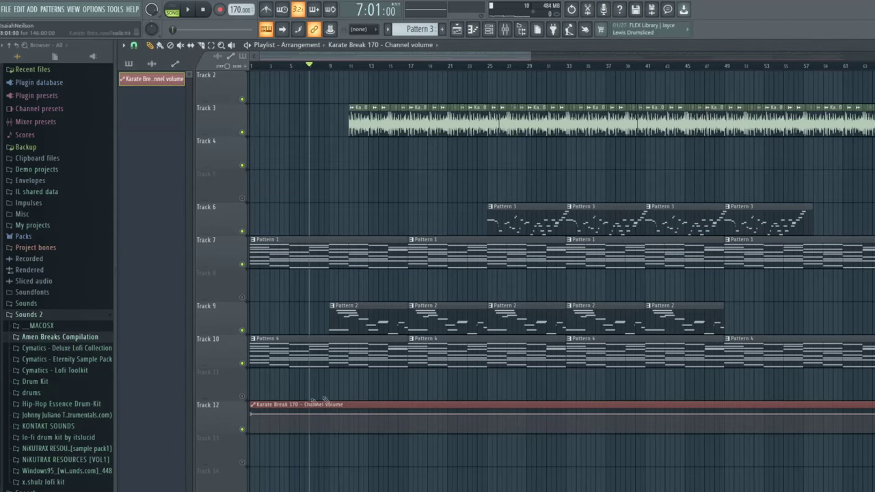
In the volume automation clip, drop a point to minimum at bar 11 and raise a second point at bar 13.
{"action": "scroll", "coordinate": [285, 430], "scroll_direction": "up", "scroll_amount": 5}
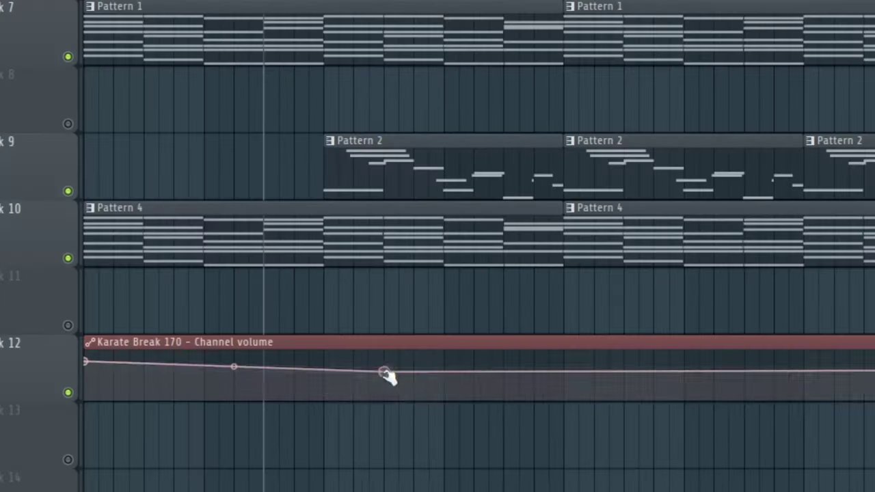
{"action": "left_click_drag", "start_coordinate": [385, 373], "coordinate": [385, 399]}
{"action": "right_click", "coordinate": [445, 401]}
{"action": "left_click_drag", "start_coordinate": [445, 400], "coordinate": [444, 353]}
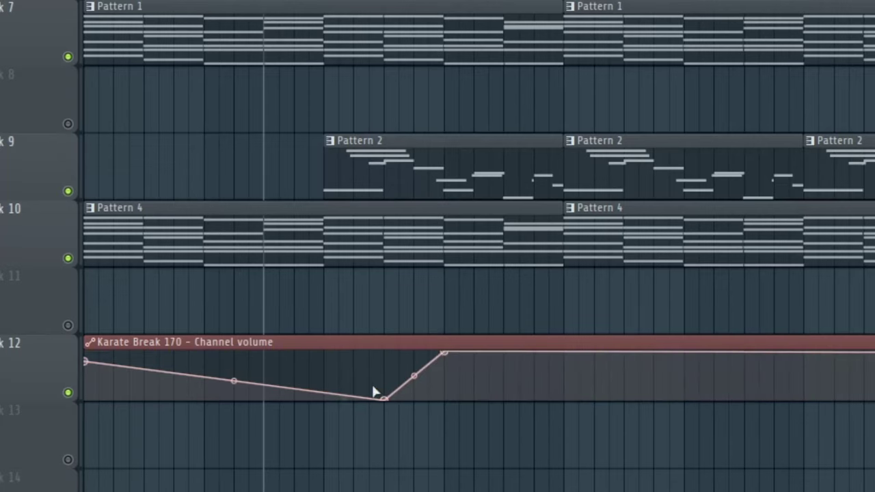
Copy the value of the automation clip's first point and paste it onto the point at bar 13.
{"action": "right_click", "coordinate": [89, 362]}
{"action": "left_click", "coordinate": [153, 480]}
{"action": "right_click", "coordinate": [444, 355]}
{"action": "left_click", "coordinate": [478, 489]}
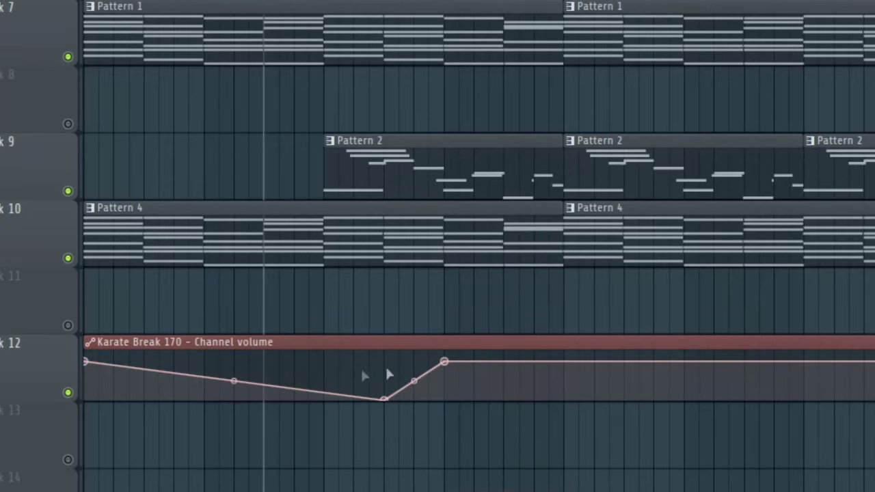
Bend the volume rise between bars 11 and 13 into a slow-starting curve and play the fade-in from bar 11.
{"action": "left_click_drag", "start_coordinate": [413, 384], "coordinate": [410, 406]}
{"action": "scroll", "coordinate": [412, 410], "scroll_direction": "up", "scroll_amount": 5, "text": "ctrl"}
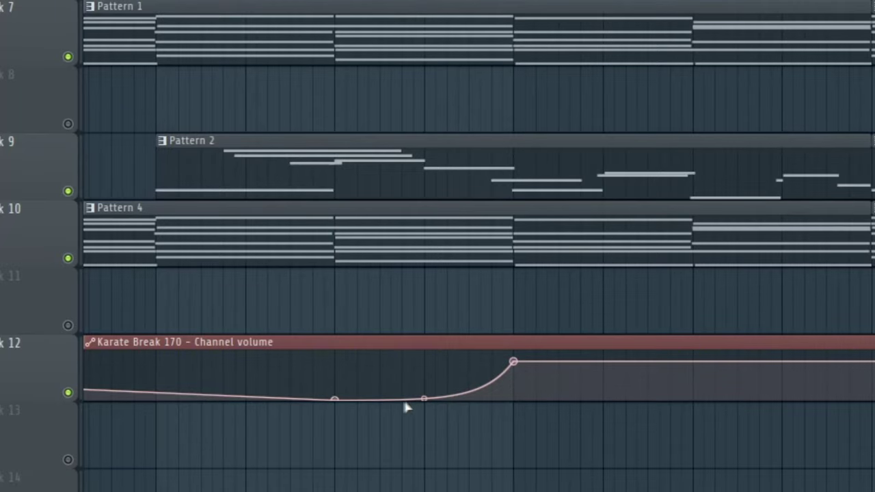
{"action": "scroll", "coordinate": [413, 393], "scroll_direction": "down", "scroll_amount": 4, "text": "ctrl"}
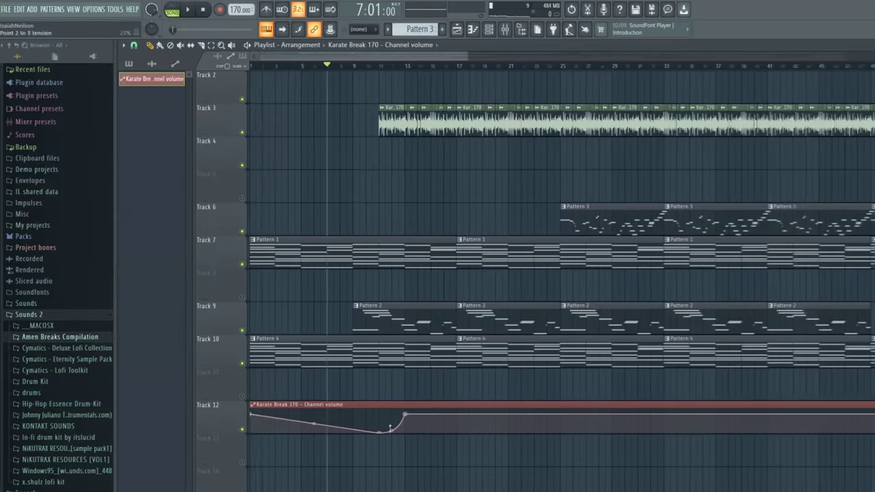
{"action": "left_click", "coordinate": [381, 68]}
{"action": "key", "text": "space"}
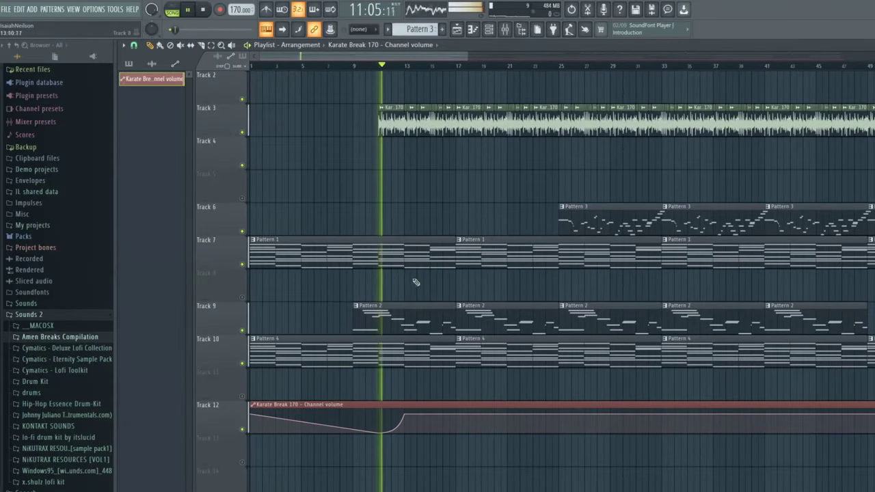
{"action": "scroll", "coordinate": [397, 274], "scroll_direction": "down", "scroll_amount": 3, "text": "ctrl"}
{"action": "scroll", "coordinate": [372, 268], "scroll_direction": "up", "scroll_amount": 4, "text": "ctrl"}
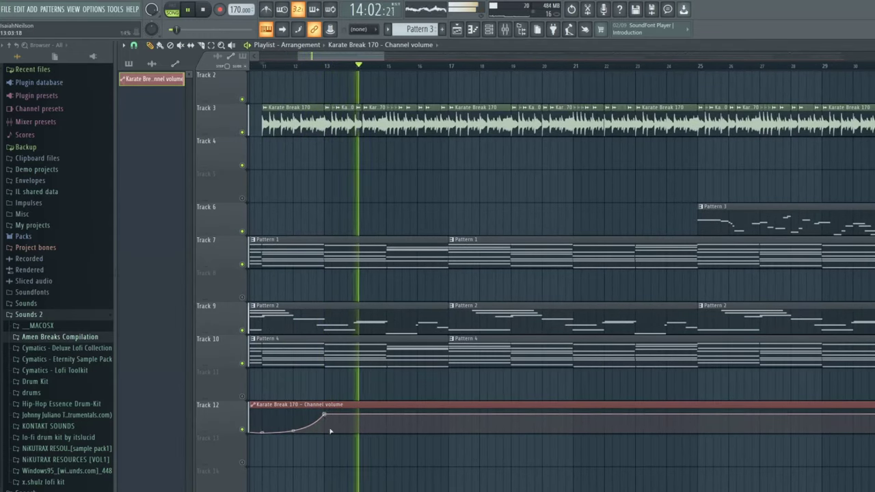
{"action": "scroll", "coordinate": [335, 287], "scroll_direction": "down", "scroll_amount": 3, "text": "ctrl"}
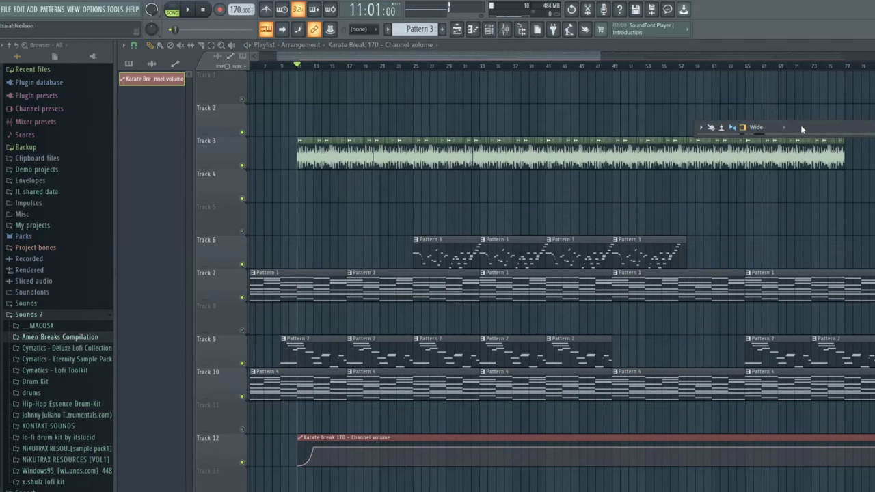
Open the mixer, play the arrangement from bar 11 and slightly lower the Insert 3 fader.
{"action": "double_click", "coordinate": [802, 129]}
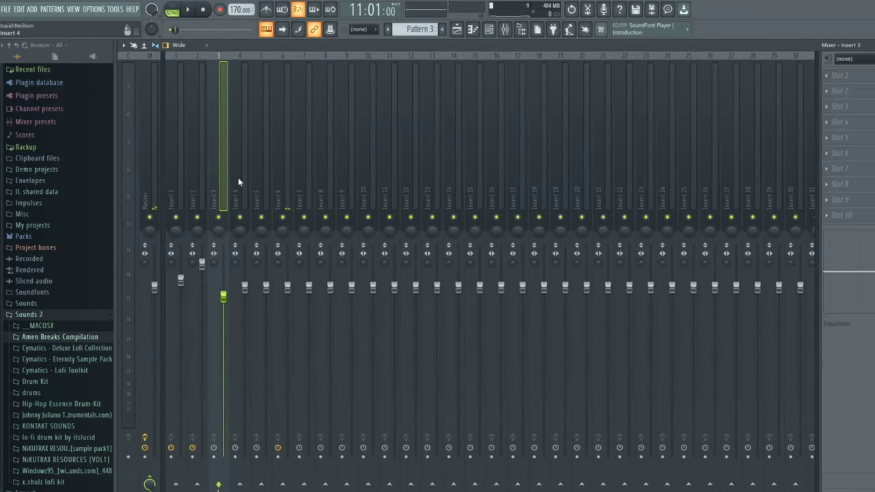
{"action": "scroll", "coordinate": [209, 194], "scroll_direction": "up", "scroll_amount": 4}
{"action": "scroll", "coordinate": [209, 194], "scroll_direction": "down", "scroll_amount": 2}
{"action": "key", "text": "space"}
{"action": "left_click", "coordinate": [198, 192]}
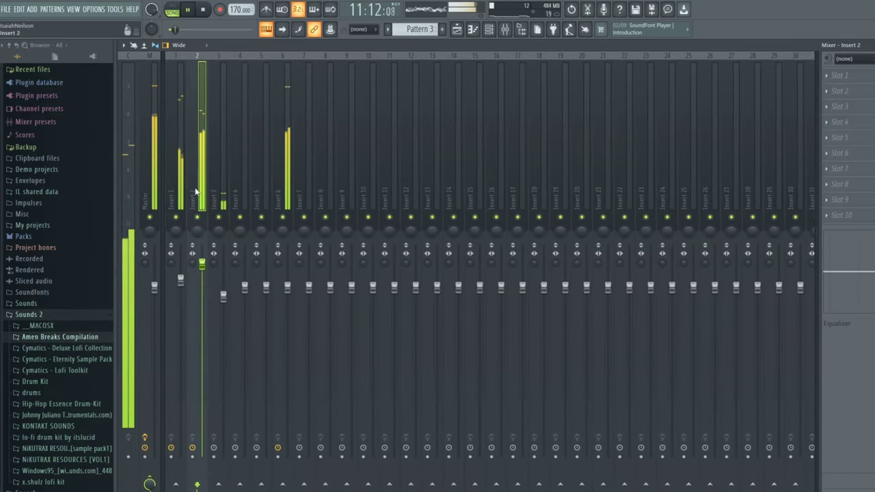
{"action": "left_click", "coordinate": [227, 179]}
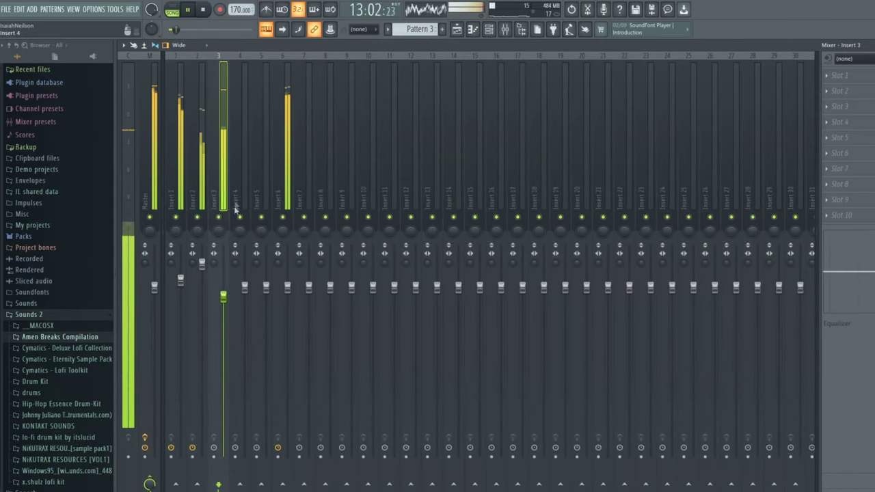
{"action": "left_click_drag", "start_coordinate": [224, 297], "coordinate": [227, 302]}
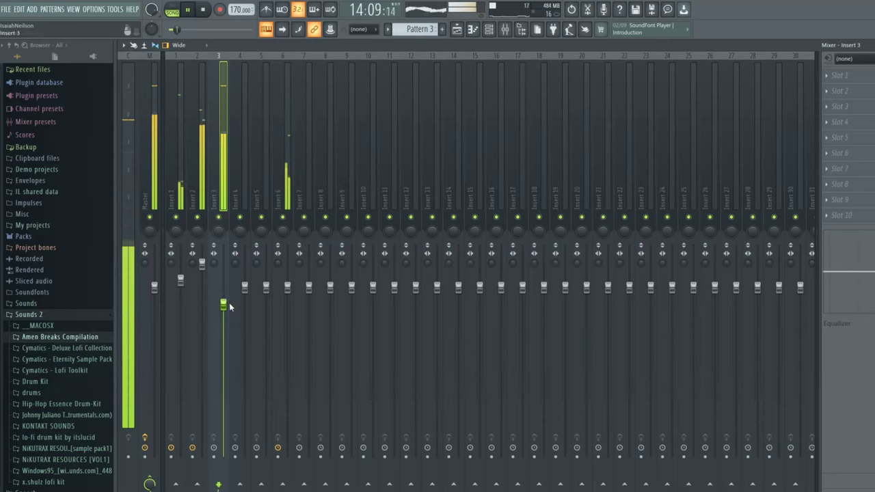
Raise the Insert 2 mixer volume to 116%.
{"action": "left_click", "coordinate": [278, 243]}
{"action": "left_click", "coordinate": [201, 264]}
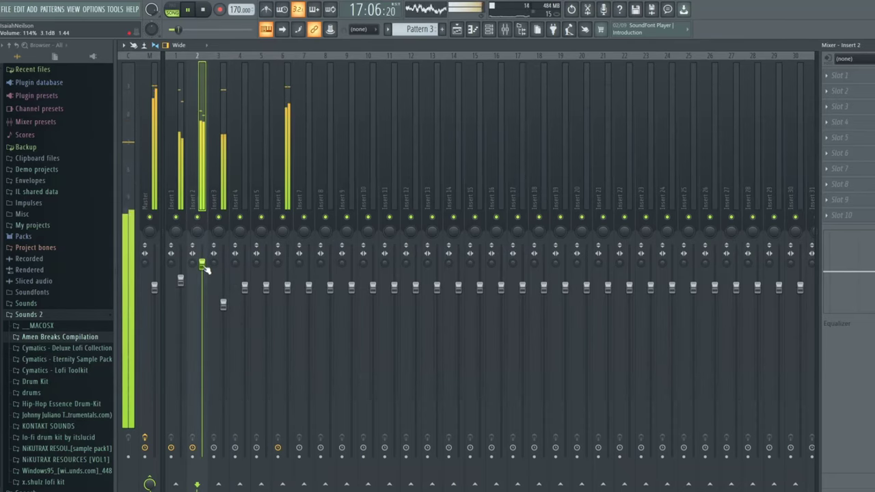
{"action": "scroll", "coordinate": [205, 269], "scroll_direction": "up", "scroll_amount": 2}
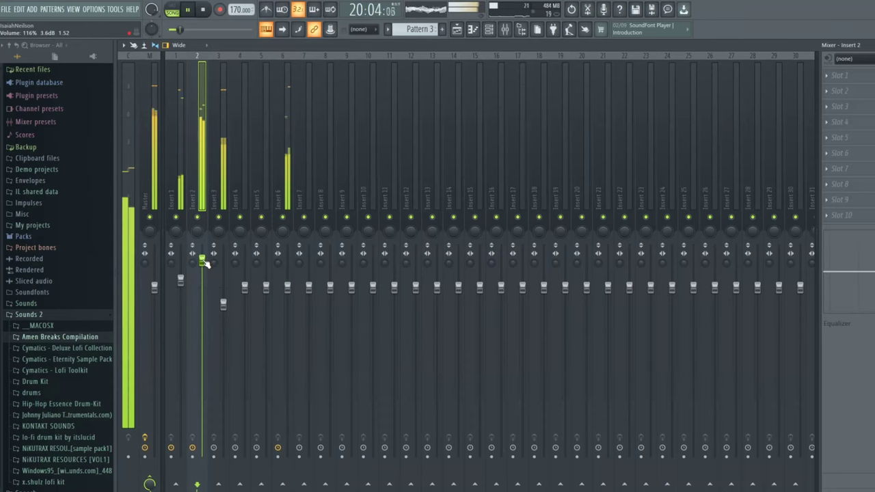
Raise the Insert 1 fader and lower the Master volume to 95%, checking the insert levels during playback.
{"action": "left_click", "coordinate": [179, 279]}
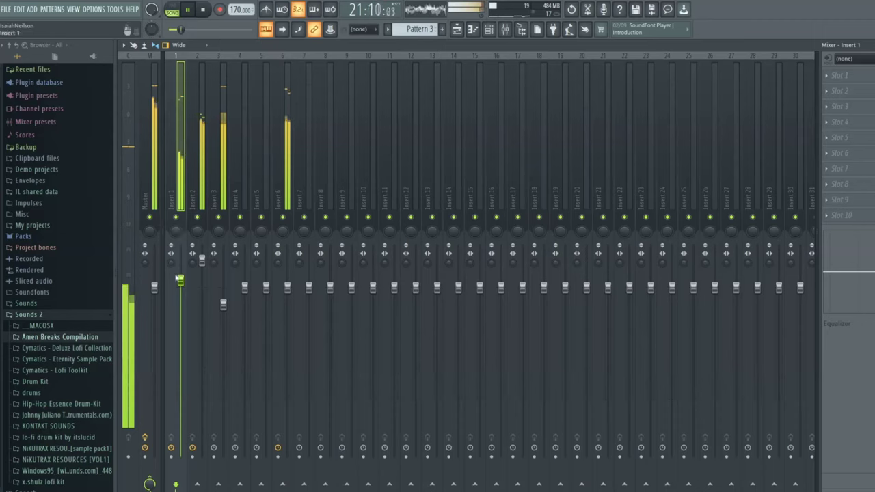
{"action": "left_click", "coordinate": [290, 164]}
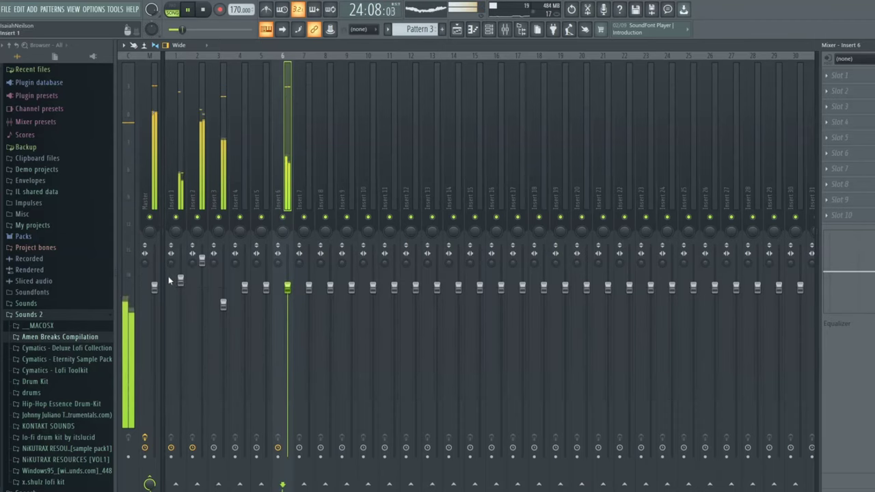
{"action": "left_click", "coordinate": [182, 253]}
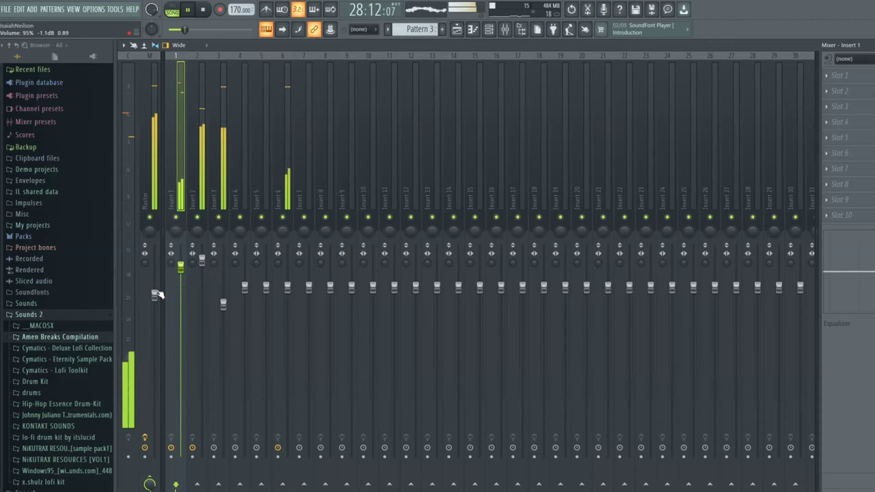
{"action": "left_click", "coordinate": [224, 200]}
{"action": "left_click", "coordinate": [203, 198]}
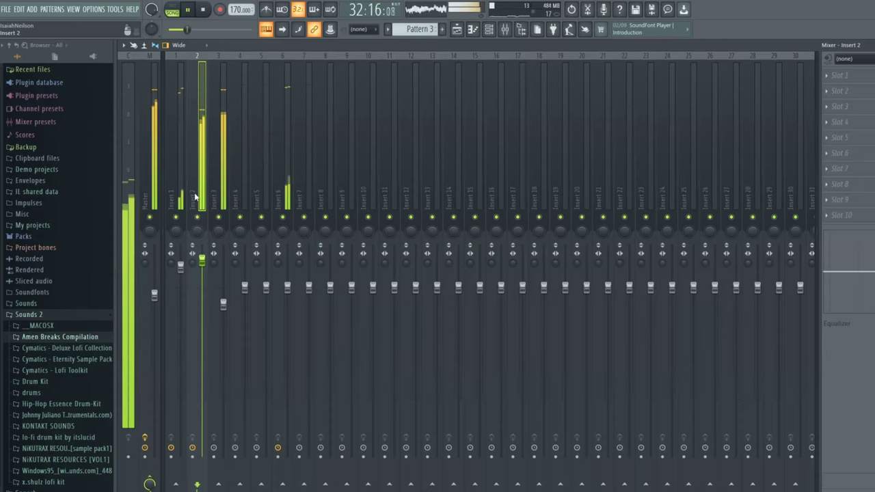
{"action": "left_click", "coordinate": [179, 178]}
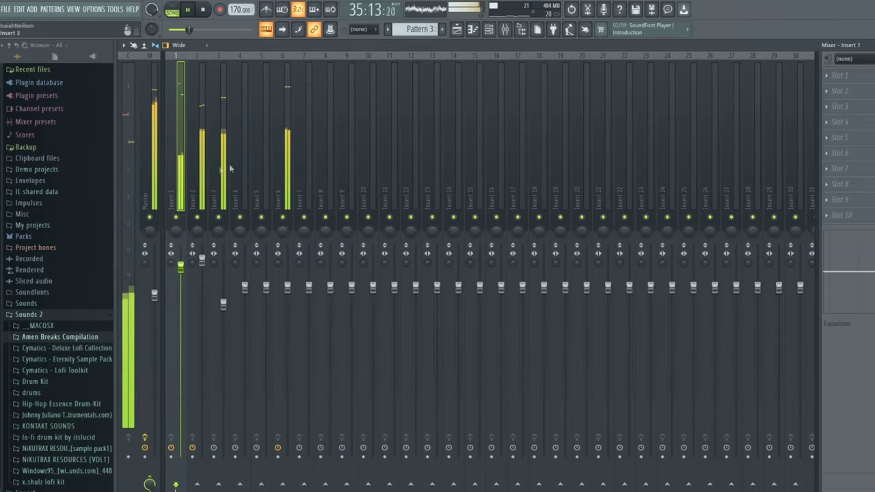
Stop playback, close the mixer and filter the channel rack to show the Unsorted channels.
{"action": "left_click", "coordinate": [874, 45]}
{"action": "key", "text": "space"}
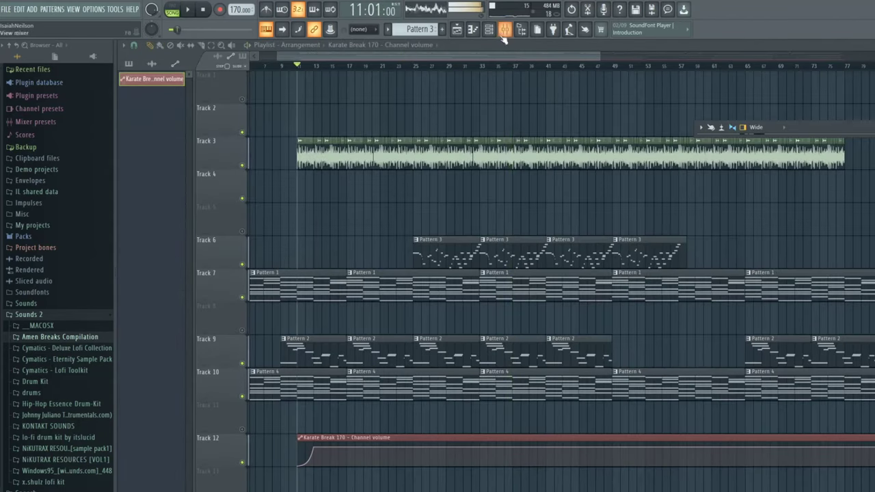
{"action": "left_click", "coordinate": [490, 31]}
{"action": "left_click", "coordinate": [352, 292]}
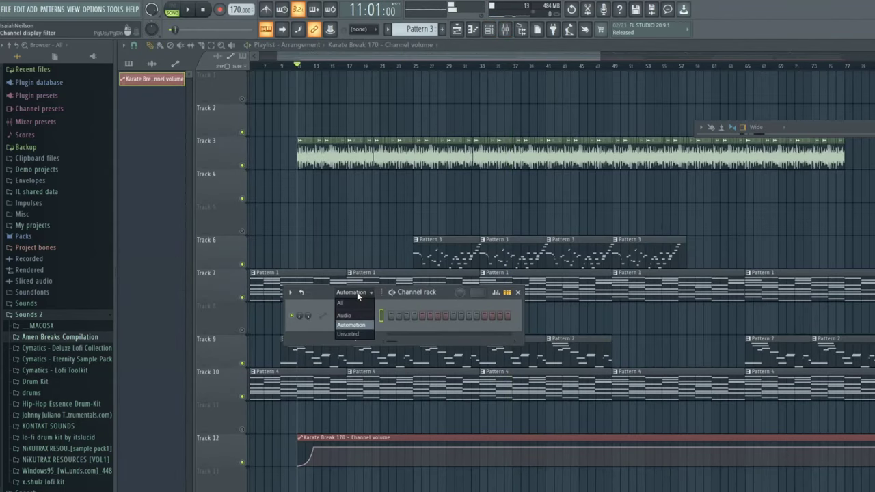
{"action": "left_click", "coordinate": [352, 334]}
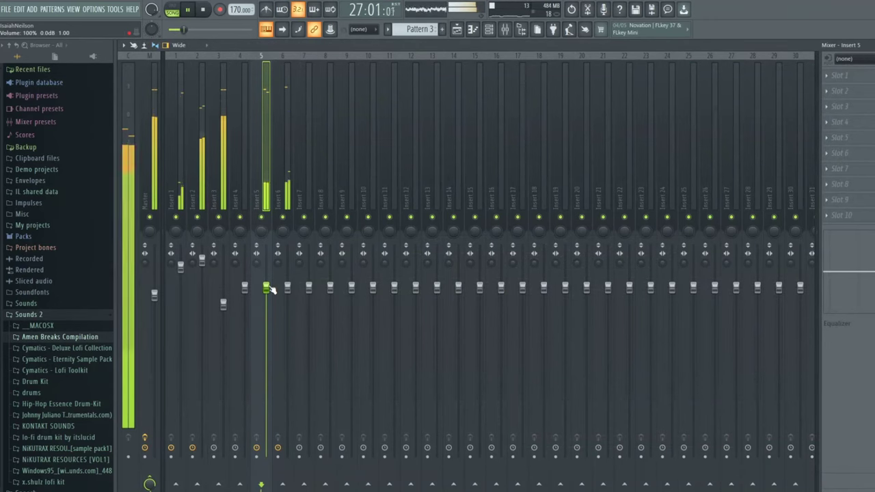
Lower the Insert 5 volume to 98% and check the Insert 1 and Insert 2 levels during playback.
{"action": "left_click_drag", "start_coordinate": [269, 288], "coordinate": [269, 293]}
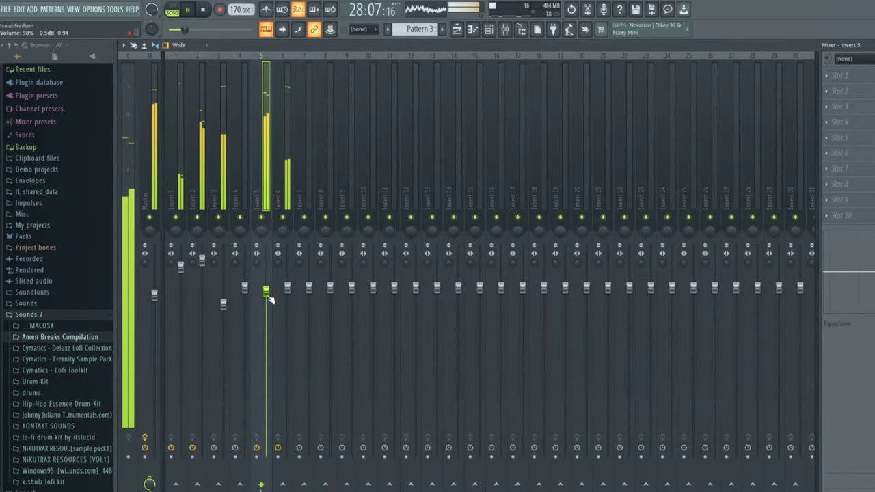
{"action": "left_click", "coordinate": [179, 192]}
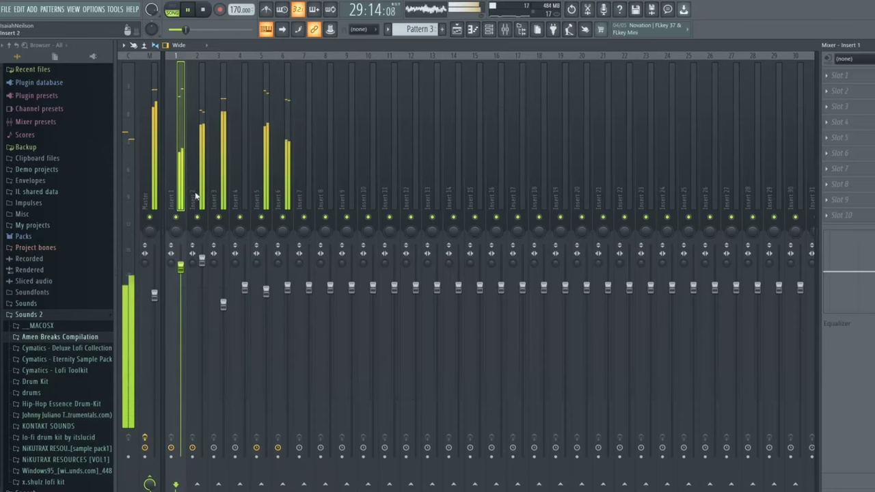
{"action": "left_click", "coordinate": [199, 197]}
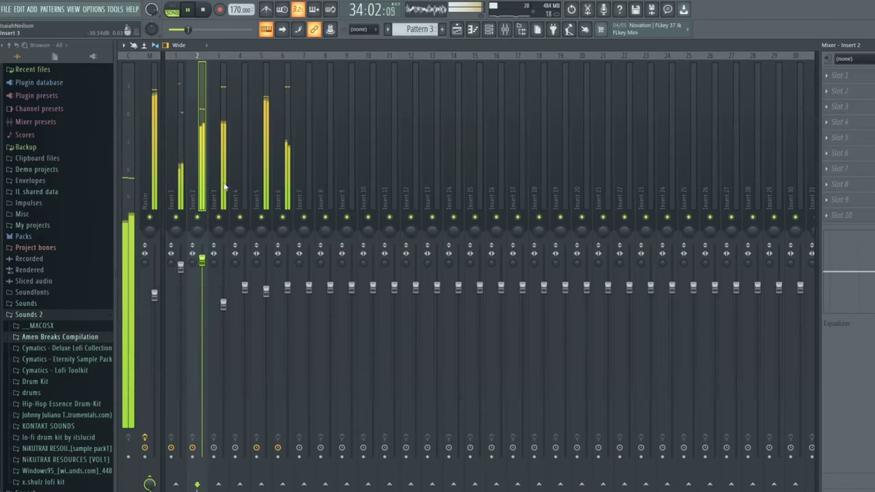
Set the Insert 3 volume to 92%, slightly lower the Master fader and stop playback.
{"action": "left_click", "coordinate": [225, 187]}
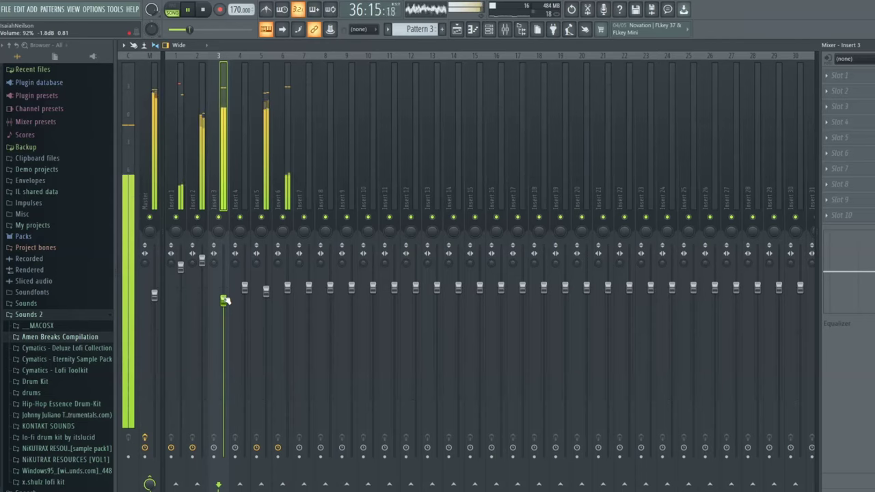
{"action": "left_click_drag", "start_coordinate": [156, 295], "coordinate": [156, 306]}
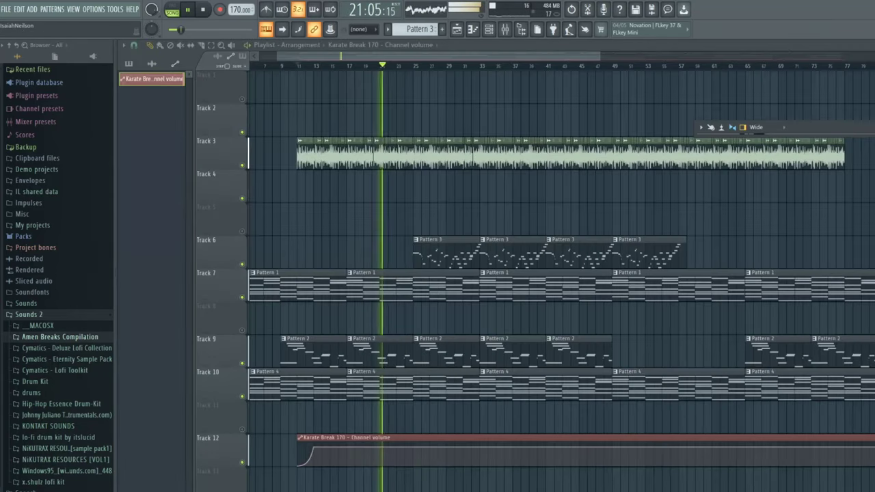
{"action": "key", "text": "space"}
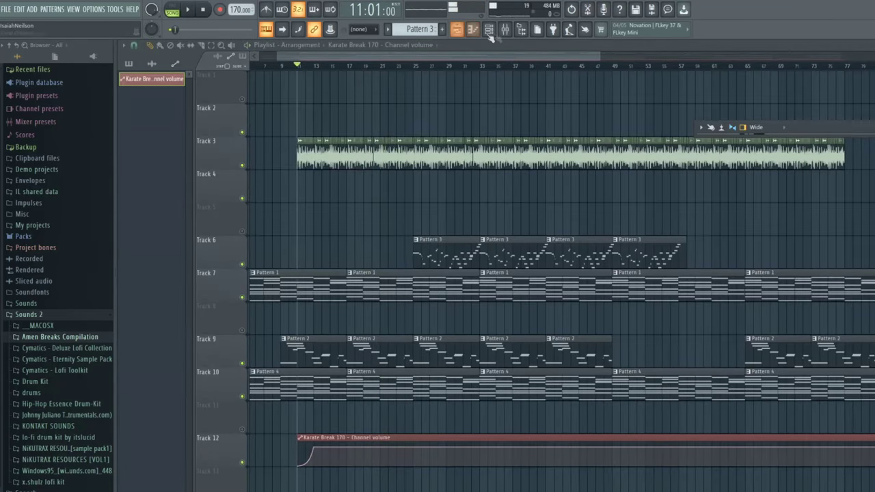
Load Fruity Parametric EQ 2 into the first effect slot of mixer Insert 6.
{"action": "left_click", "coordinate": [506, 30]}
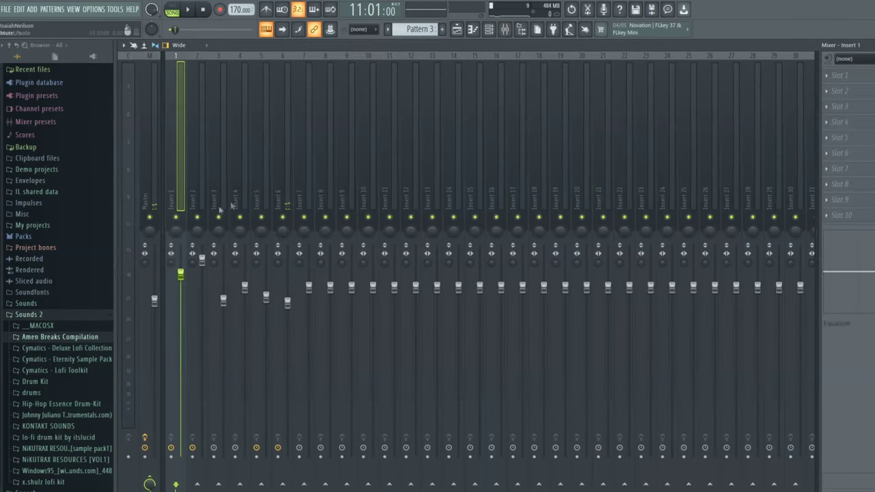
{"action": "left_click", "coordinate": [195, 183]}
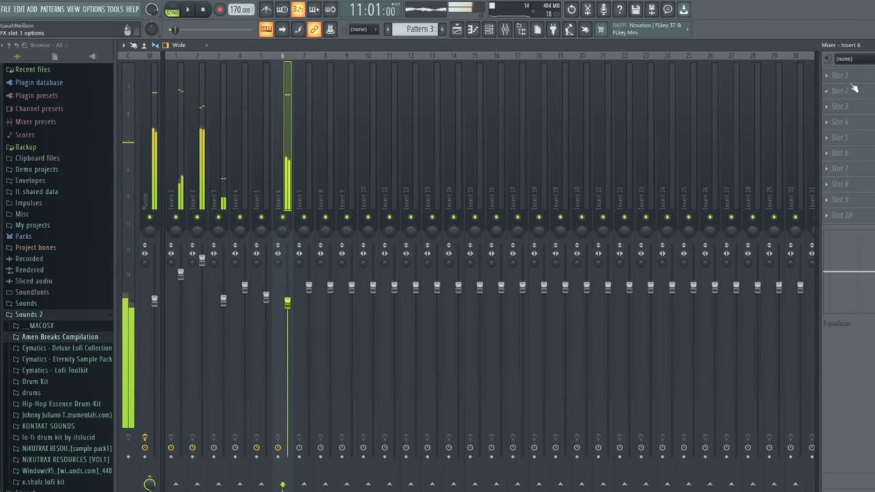
{"action": "left_click", "coordinate": [854, 88]}
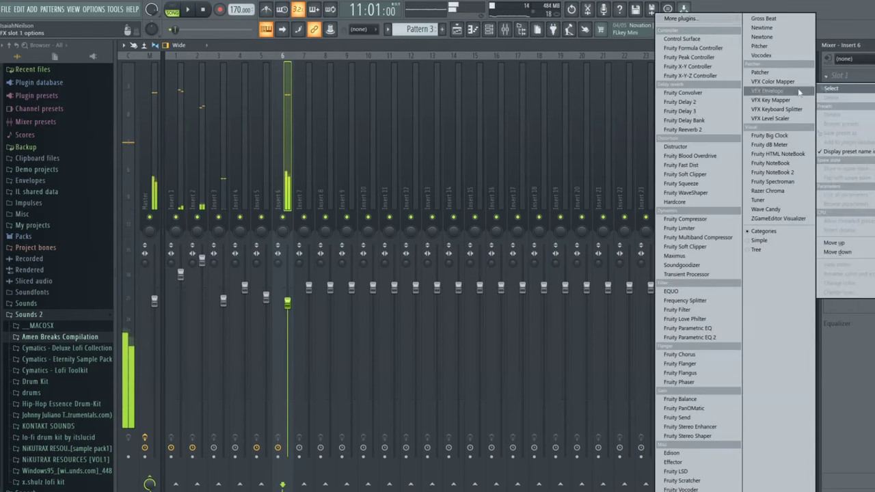
{"action": "left_click", "coordinate": [694, 338]}
{"action": "left_click_drag", "start_coordinate": [365, 166], "coordinate": [534, 127]}
Boost band 4 of the Insert 6 EQ into a moderate midrange peak while auditioning it from bar 11.
{"action": "key", "text": "space"}
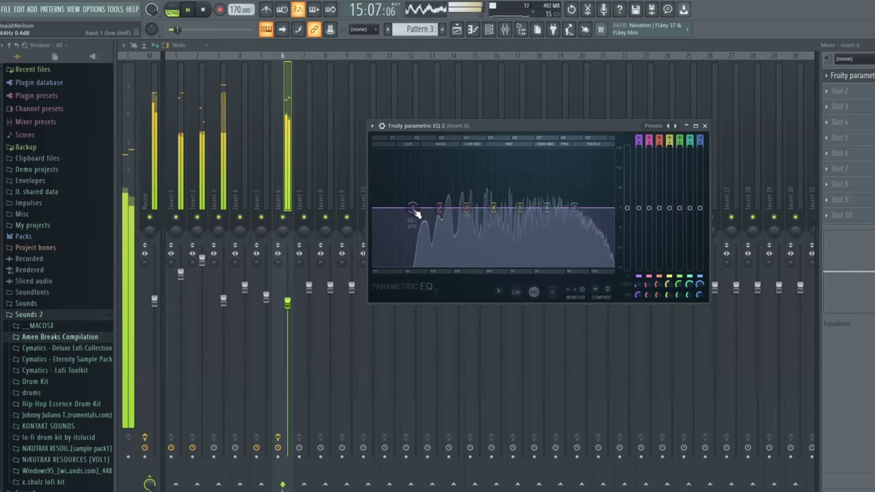
{"action": "key", "text": "space"}
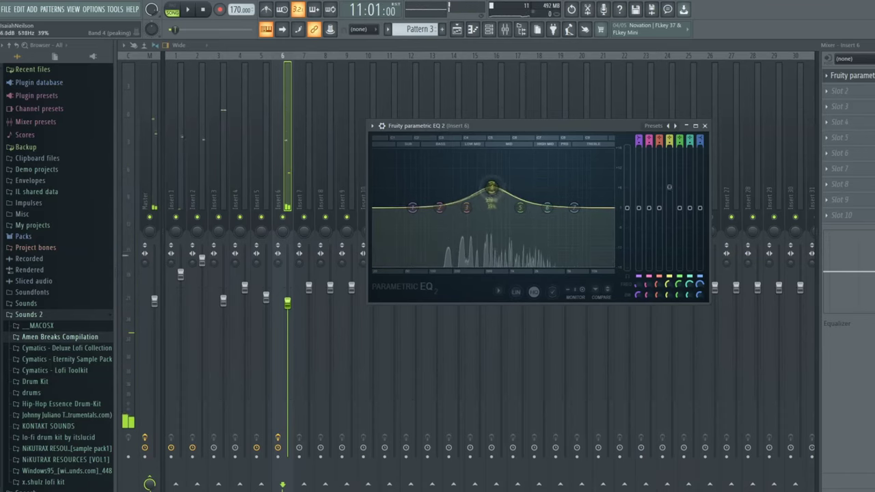
{"action": "key", "text": "space"}
{"action": "left_click_drag", "start_coordinate": [492, 188], "coordinate": [502, 154]}
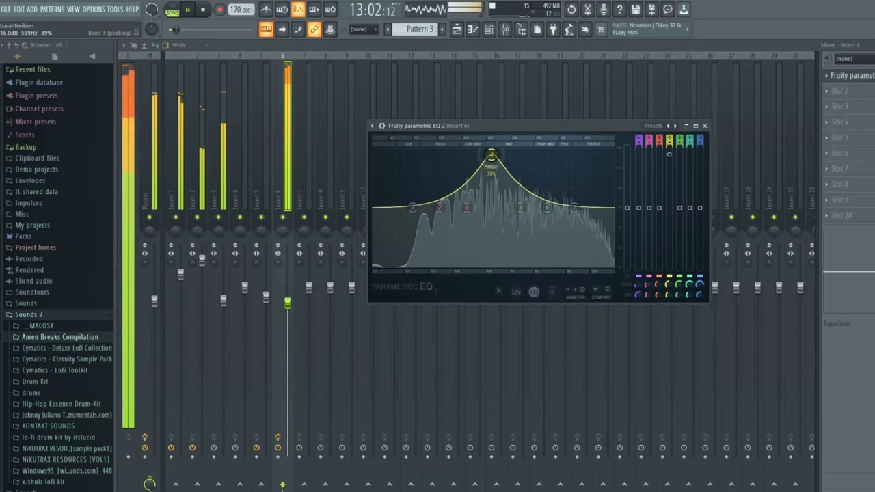
{"action": "left_click_drag", "start_coordinate": [489, 154], "coordinate": [484, 183]}
{"action": "key", "text": "space"}
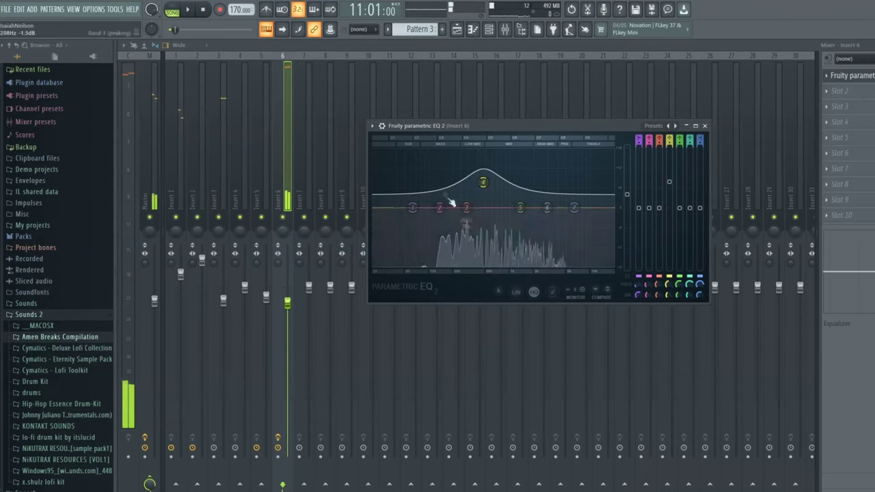
Solo Insert 6 and boost band 5 of its EQ to a peak slightly lower than band 4.
{"action": "key", "text": "space"}
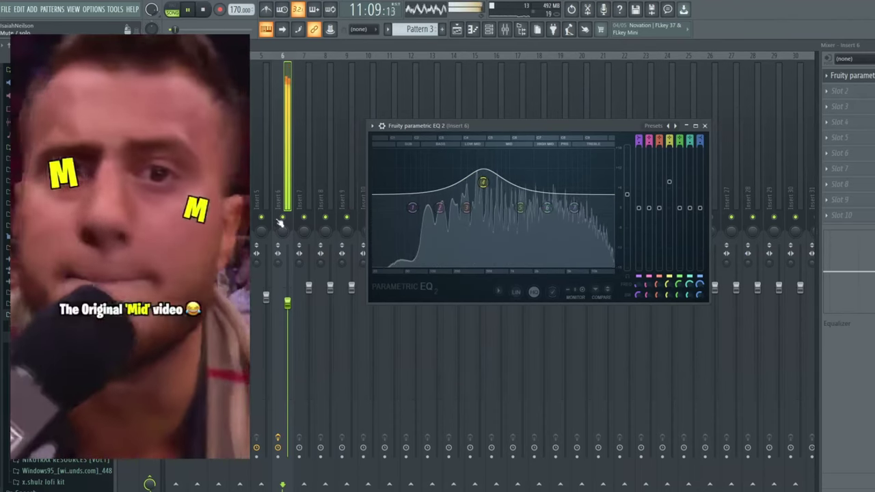
{"action": "right_click", "coordinate": [283, 217]}
{"action": "key", "text": "space"}
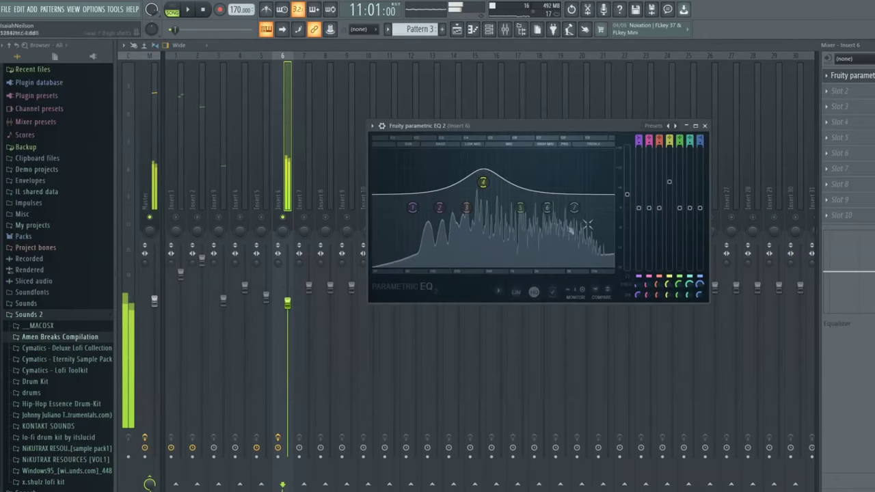
{"action": "key", "text": "space"}
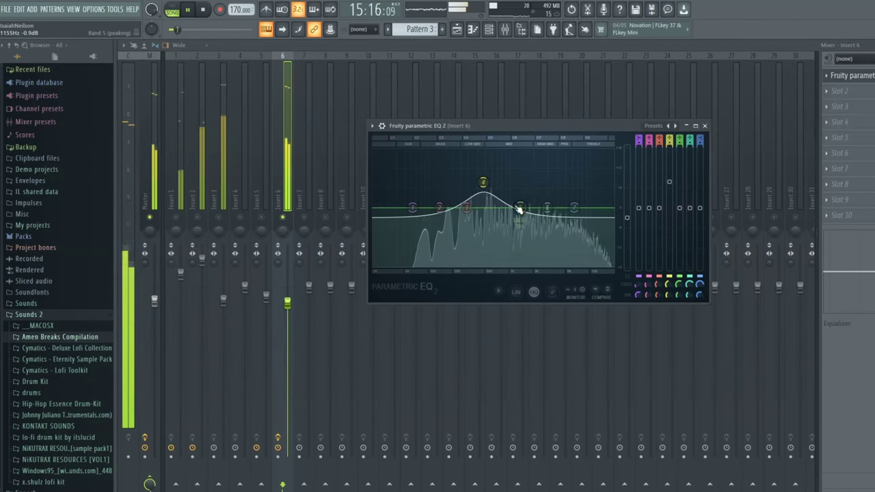
{"action": "left_click_drag", "start_coordinate": [519, 205], "coordinate": [526, 182]}
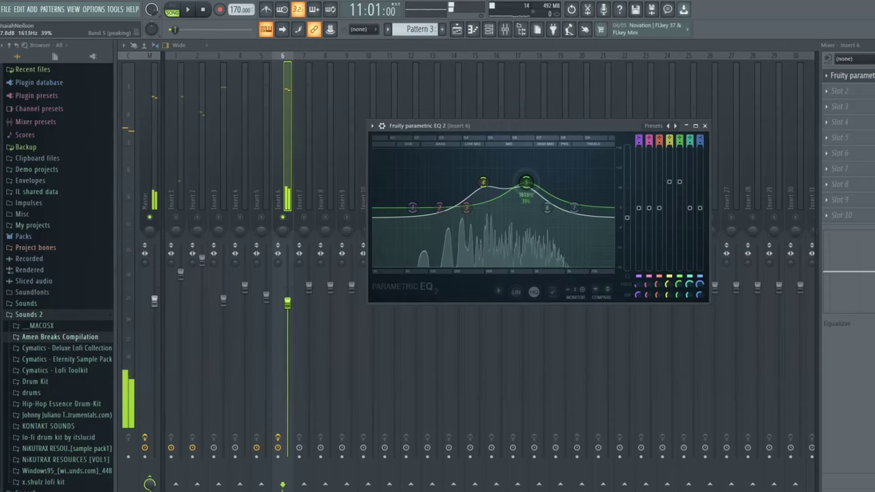
{"action": "left_click_drag", "start_coordinate": [523, 180], "coordinate": [521, 186]}
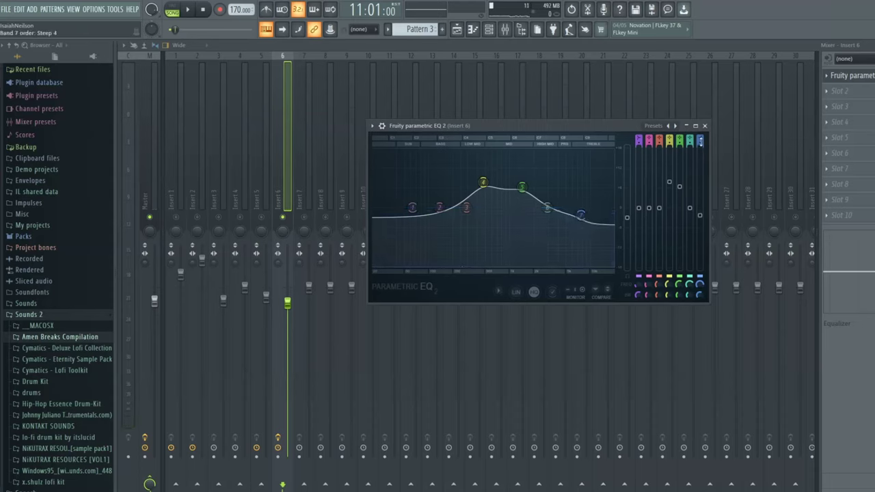
Change band 7 of the Insert 6 EQ to a high-end roll-off and lower band 2 below 0 dB.
{"action": "scroll", "coordinate": [701, 138], "scroll_direction": "down", "scroll_amount": 1}
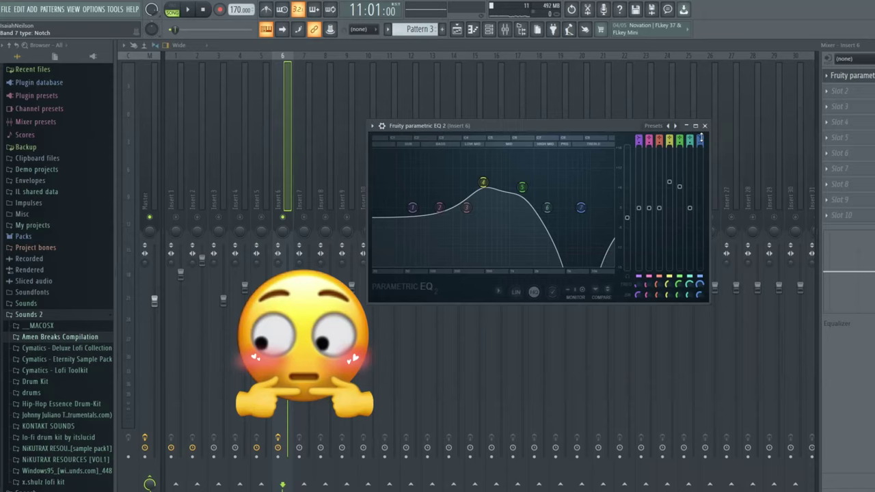
{"action": "scroll", "coordinate": [700, 138], "scroll_direction": "down", "scroll_amount": 1}
{"action": "scroll", "coordinate": [701, 138], "scroll_direction": "down", "scroll_amount": 1}
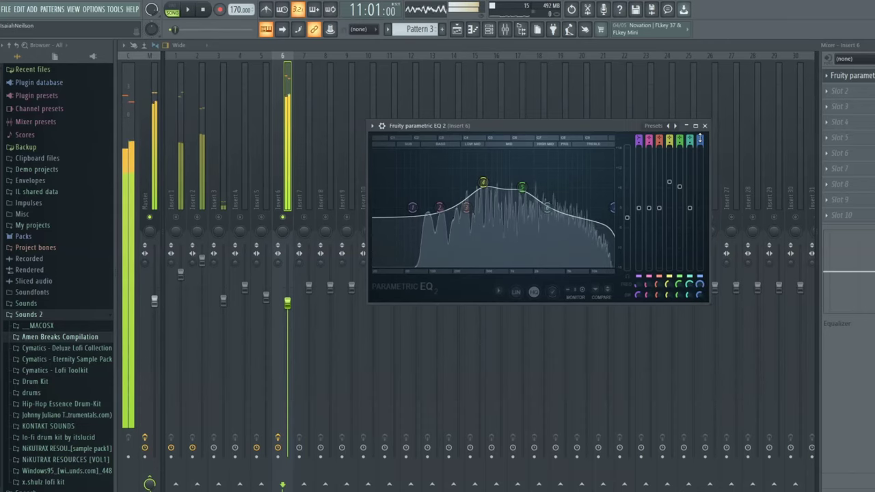
{"action": "right_click", "coordinate": [701, 140]}
{"action": "left_click", "coordinate": [714, 144]}
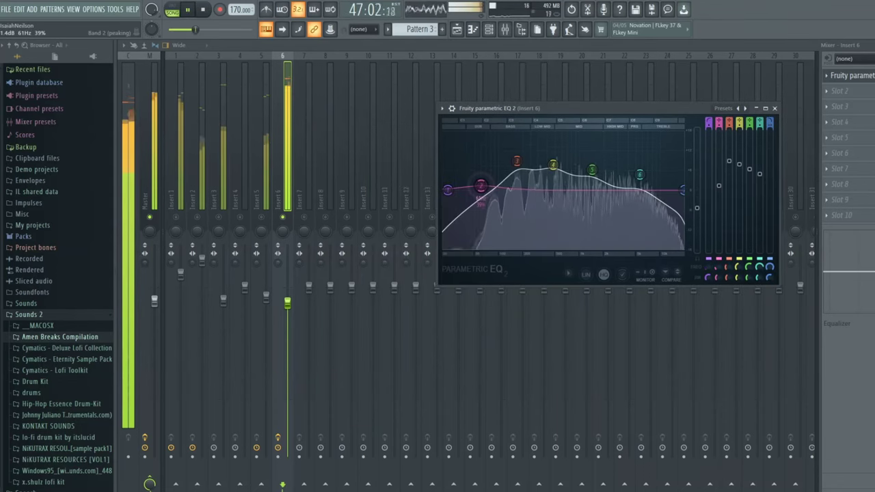
{"action": "left_click_drag", "start_coordinate": [476, 187], "coordinate": [482, 200]}
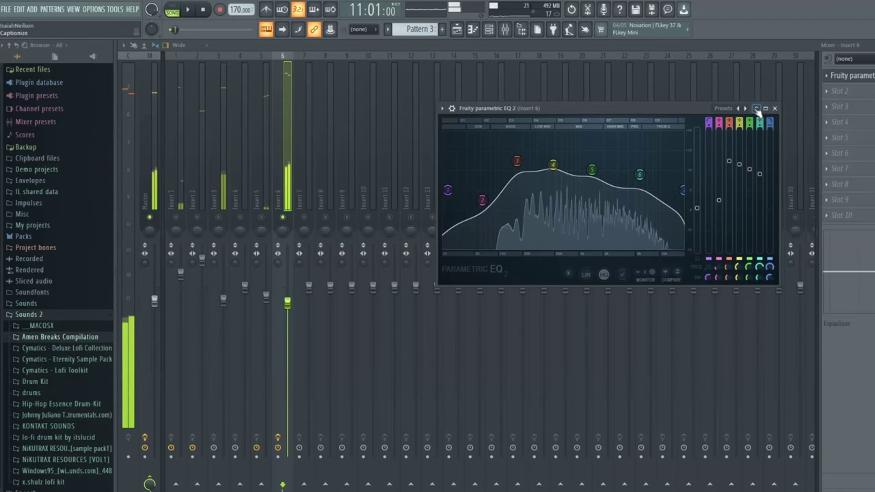
{"action": "key", "text": "space"}
Unmute Insert 1 alongside Insert 6 and load Fruity Parametric EQ 2 into its first effect slot.
{"action": "left_click", "coordinate": [199, 222]}
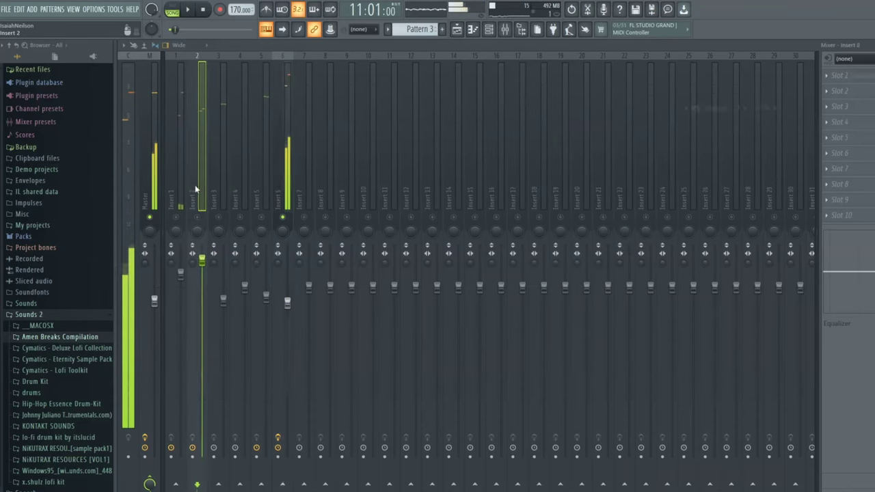
{"action": "key", "text": "space"}
{"action": "left_click", "coordinate": [200, 218]}
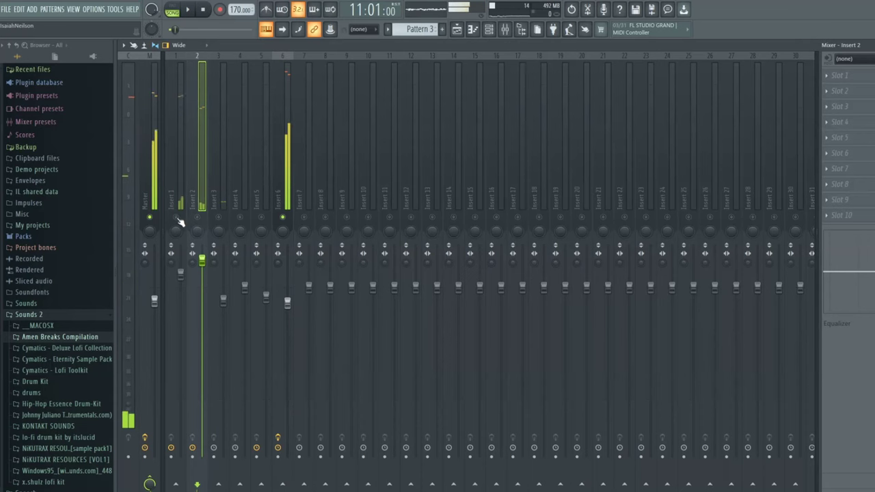
{"action": "left_click", "coordinate": [177, 218]}
{"action": "left_click", "coordinate": [184, 189]}
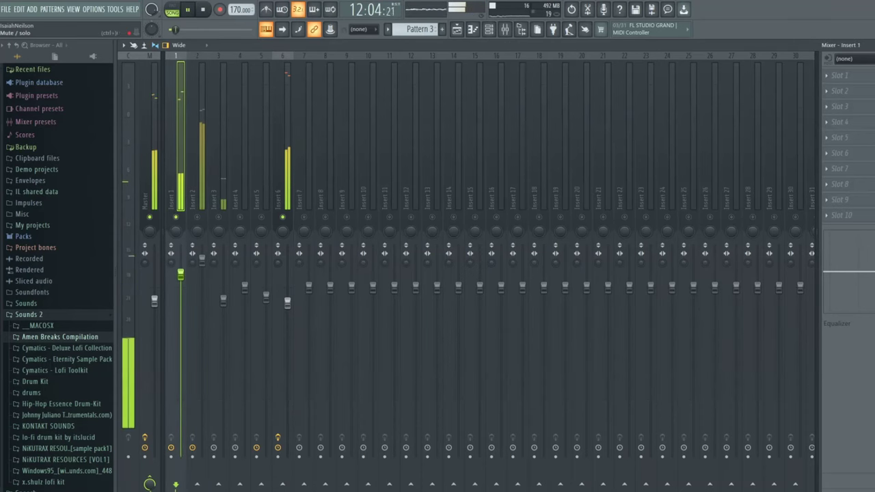
{"action": "left_click", "coordinate": [839, 76]}
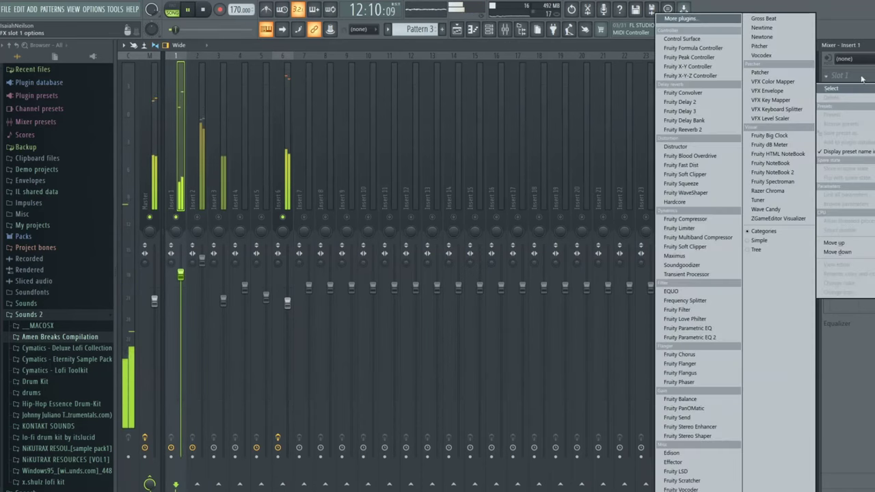
{"action": "left_click", "coordinate": [707, 337]}
Shift band 3 of the Insert 1 EQ to a slightly lower frequency and toggle Insert 1's solo to compare.
{"action": "left_click_drag", "start_coordinate": [270, 227], "coordinate": [256, 229]}
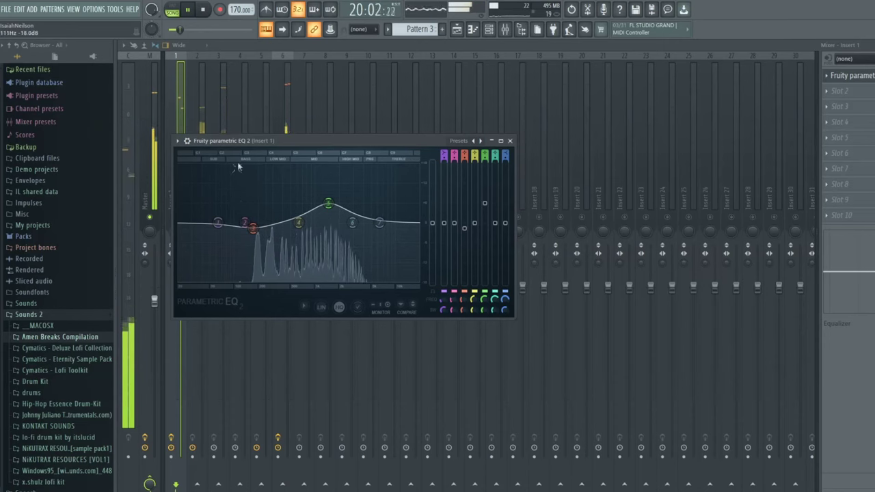
{"action": "left_click_drag", "start_coordinate": [245, 143], "coordinate": [369, 143]}
{"action": "right_click", "coordinate": [176, 218]}
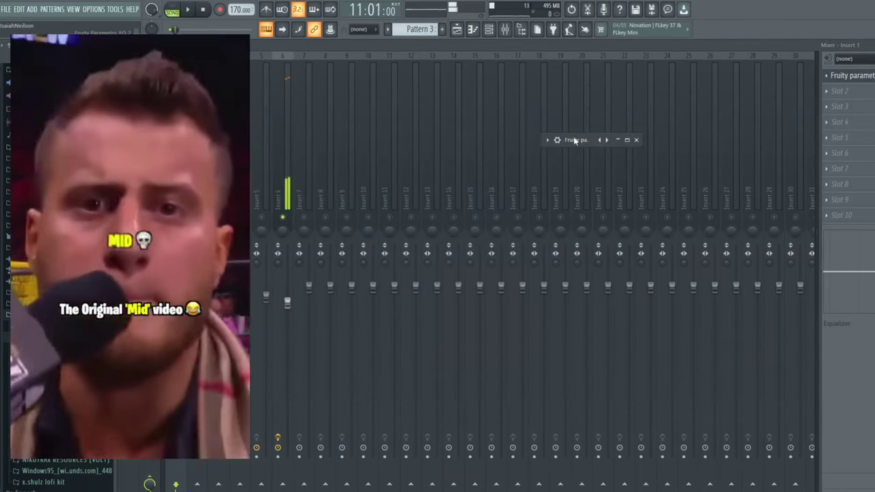
Enlarge the Insert 1 EQ and move band 2 to a lower frequency with a level slightly above 0 dB.
{"action": "left_click", "coordinate": [550, 139]}
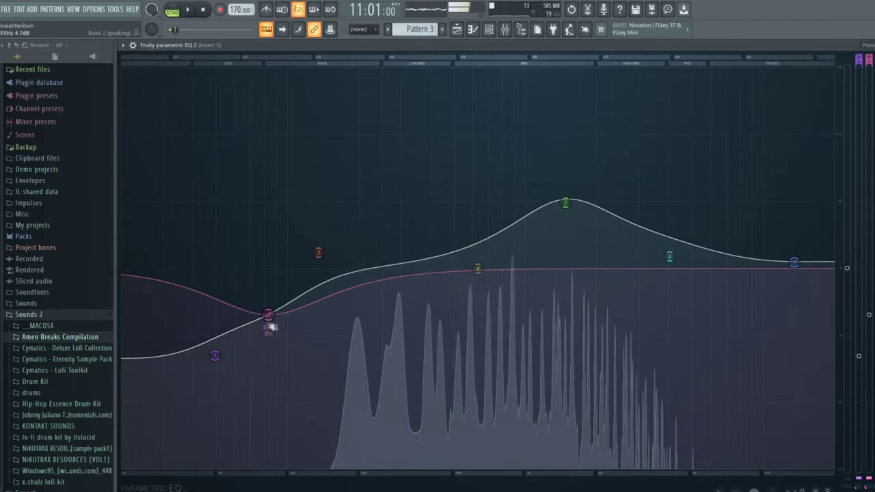
{"action": "left_click_drag", "start_coordinate": [272, 319], "coordinate": [217, 260]}
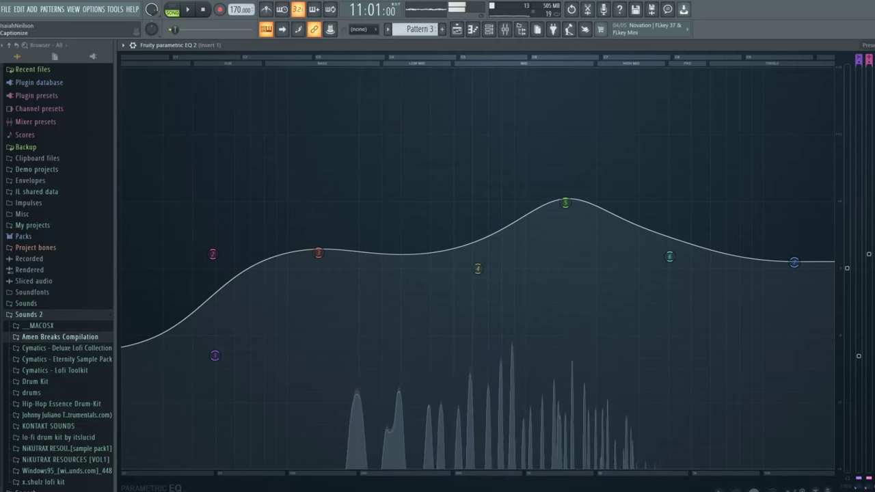
{"action": "left_click", "coordinate": [874, 45]}
Select Insert 3 and load Fruity Parametric EQ 2 into its first effect slot.
{"action": "left_click", "coordinate": [269, 180]}
{"action": "left_click", "coordinate": [201, 195]}
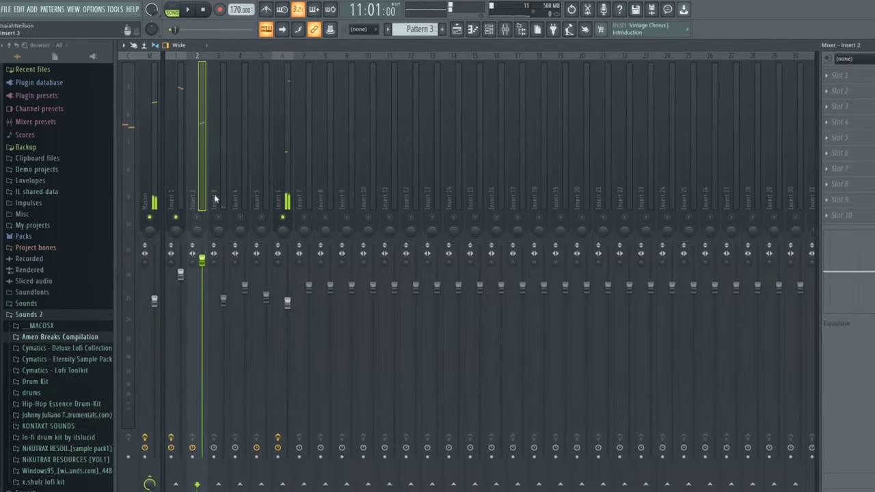
{"action": "left_click", "coordinate": [214, 198]}
{"action": "left_click", "coordinate": [847, 75]}
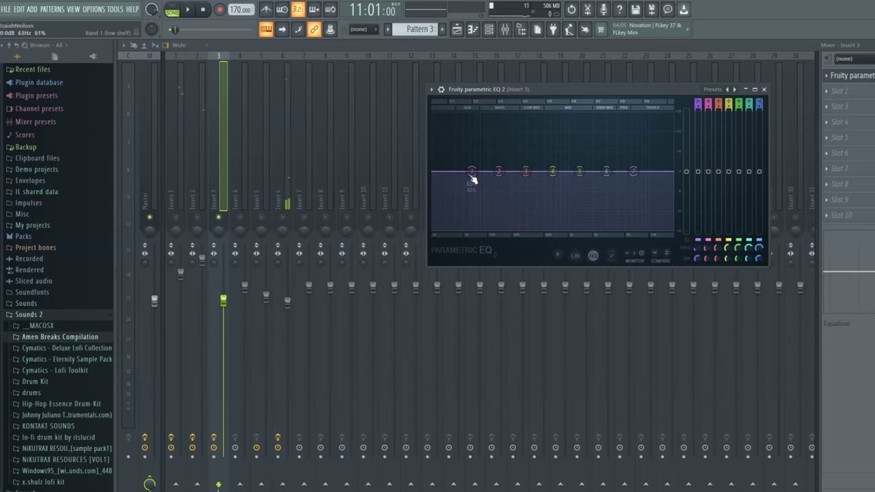
Play the song and boost Insert 3's EQ band 2 to about 9 dB and band 3 to about 3 dB at a slightly higher frequency.
{"action": "key", "text": "space"}
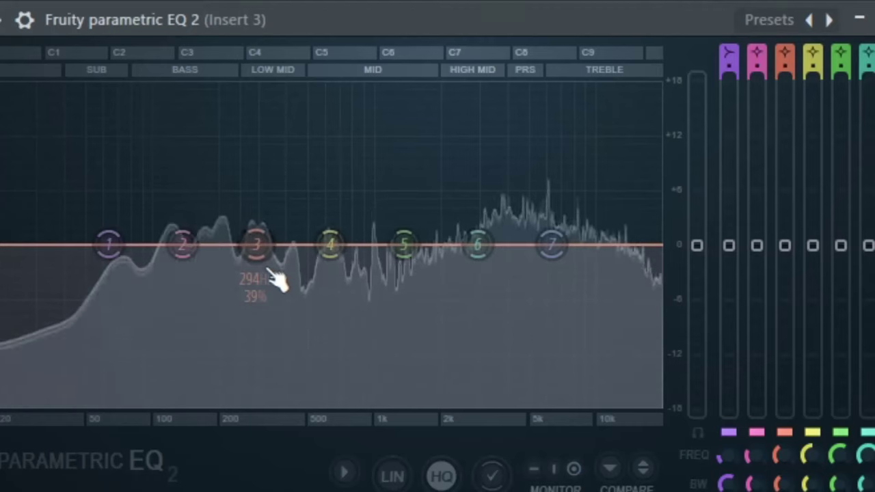
{"action": "left_click_drag", "start_coordinate": [183, 247], "coordinate": [194, 196]}
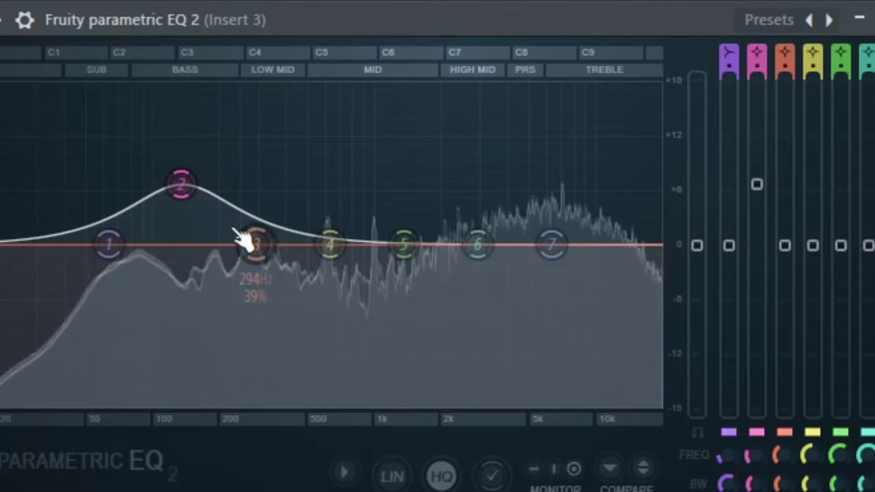
{"action": "left_click_drag", "start_coordinate": [247, 235], "coordinate": [283, 226]}
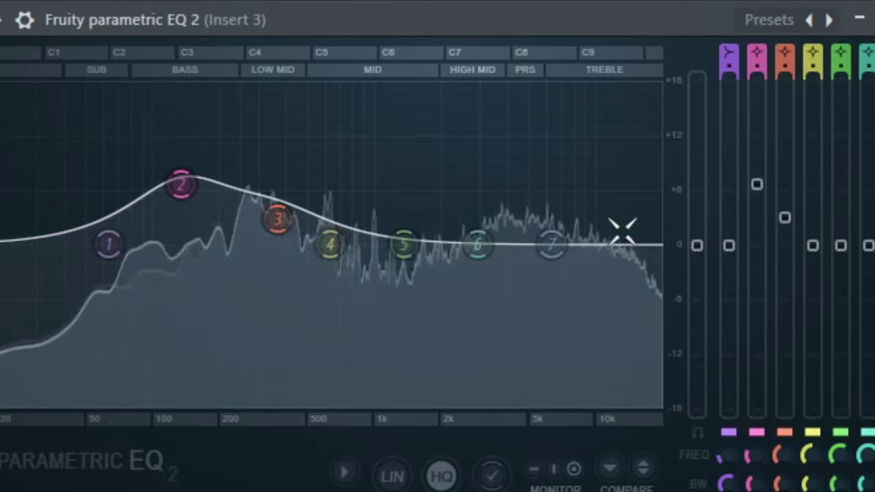
{"action": "left_click_drag", "start_coordinate": [181, 184], "coordinate": [179, 162]}
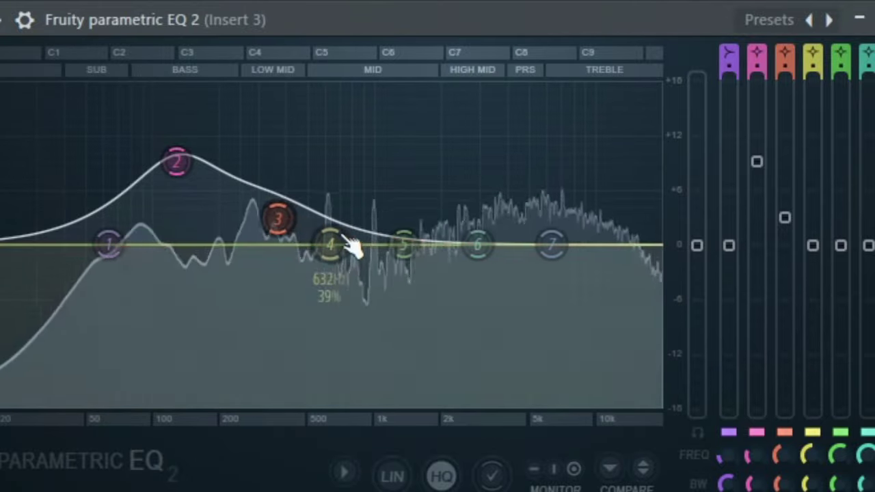
Raise band 6 of the Insert 3 EQ slightly above 0 dB and cut band 7 by about 3 dB near 9544 Hz.
{"action": "left_click_drag", "start_coordinate": [477, 246], "coordinate": [470, 275]}
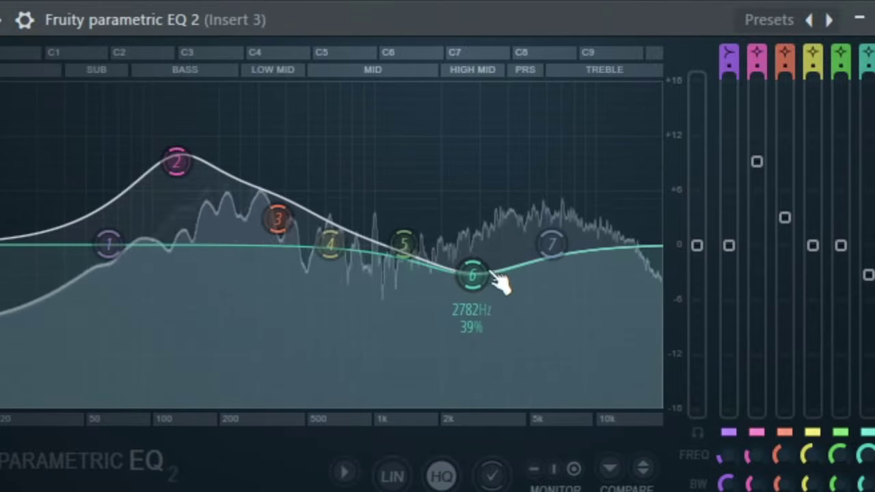
{"action": "left_click_drag", "start_coordinate": [553, 244], "coordinate": [579, 277]}
{"action": "left_click_drag", "start_coordinate": [474, 288], "coordinate": [502, 251]}
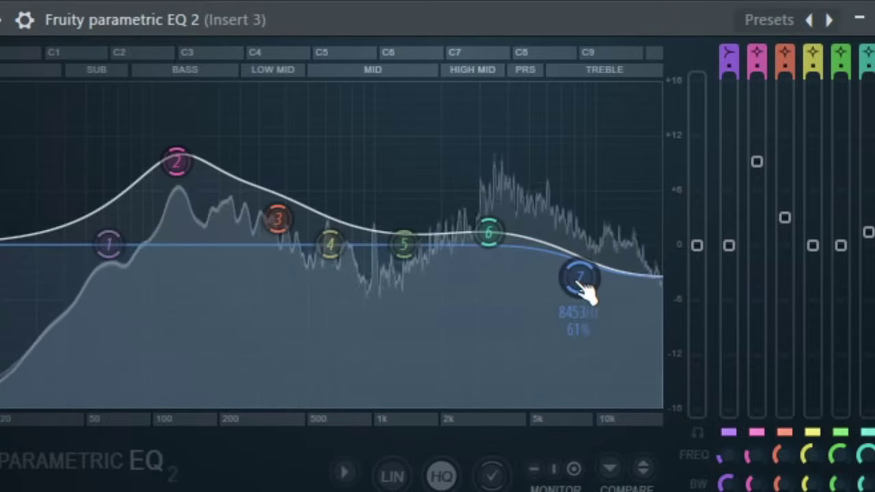
{"action": "left_click_drag", "start_coordinate": [580, 277], "coordinate": [601, 277]}
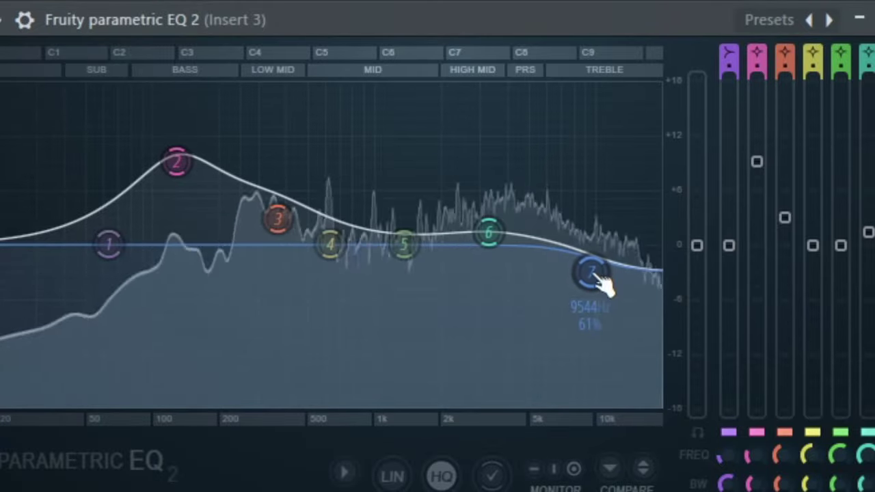
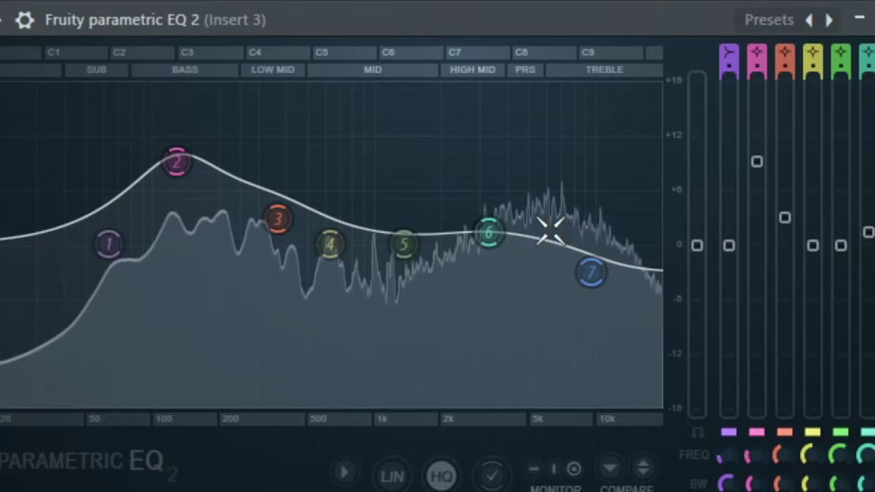
{"action": "left_click", "coordinate": [859, 19]}
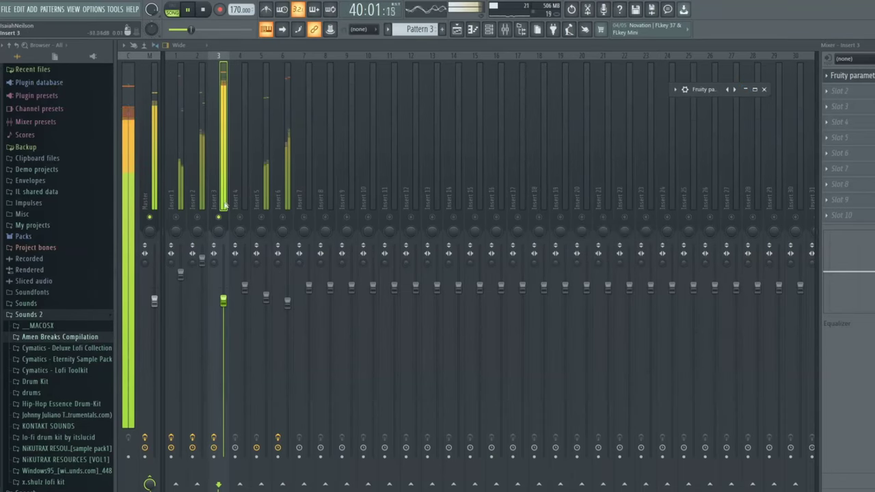
Load Soundgoodizer into Insert 3's second effect slot.
{"action": "left_click", "coordinate": [839, 90]}
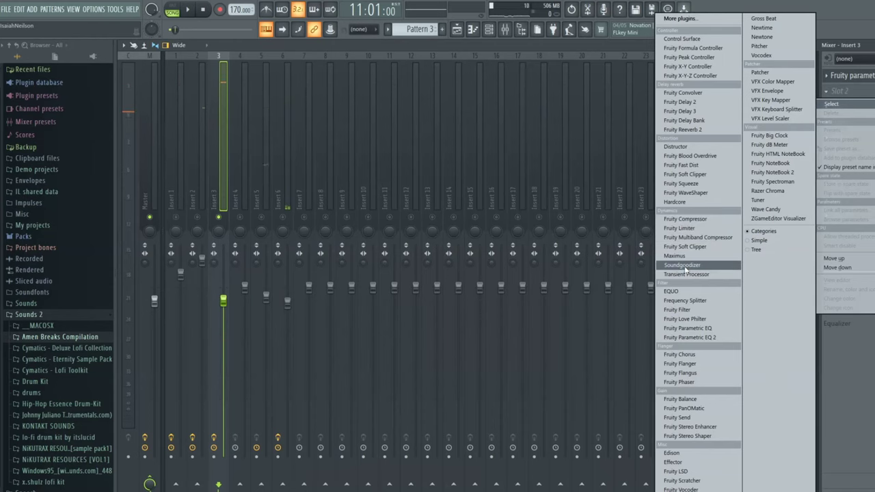
{"action": "left_click", "coordinate": [684, 265]}
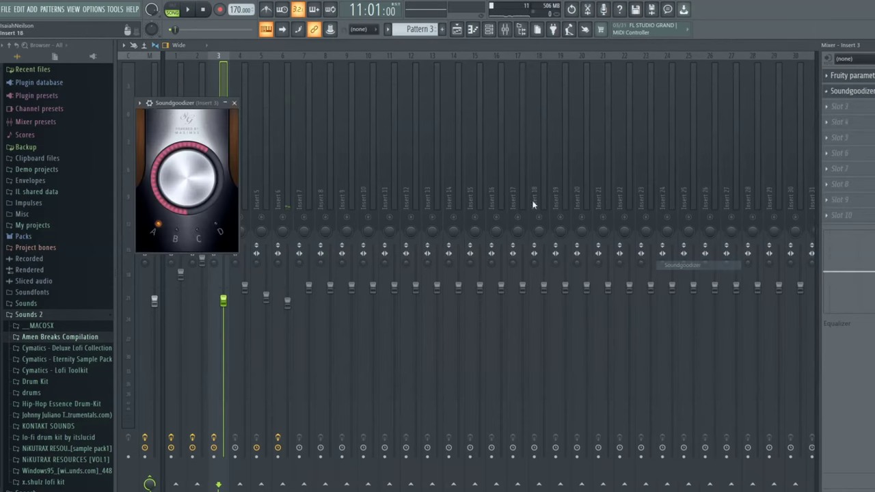
{"action": "left_click_drag", "start_coordinate": [188, 108], "coordinate": [487, 93]}
Try Fruity Compressor in place of Soundgoodizer on Insert 3 and audition it briefly.
{"action": "left_click", "coordinate": [831, 95]}
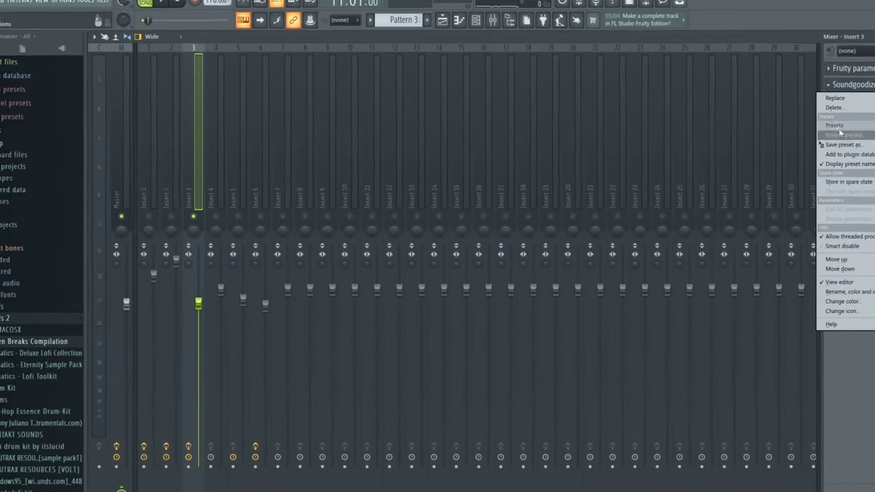
{"action": "mouse_move", "coordinate": [837, 103]}
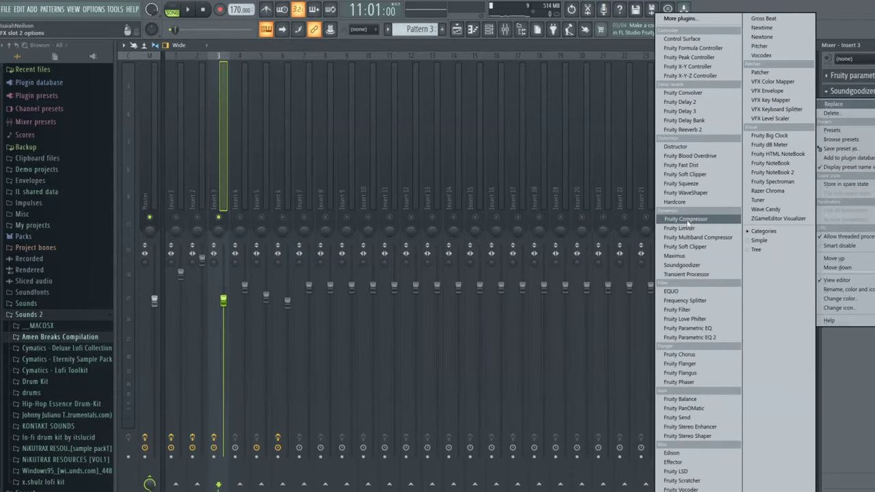
{"action": "left_click", "coordinate": [687, 219]}
{"action": "left_click_drag", "start_coordinate": [450, 86], "coordinate": [472, 212]}
{"action": "key", "text": "space"}
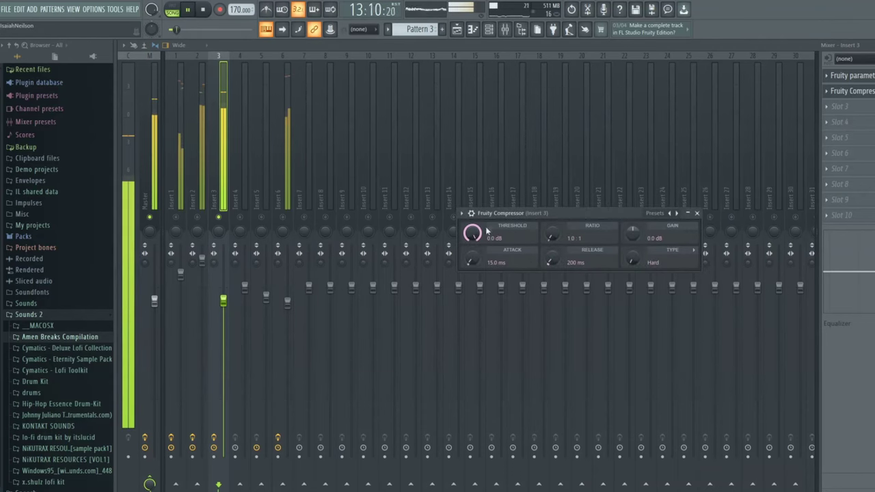
{"action": "key", "text": "space"}
{"action": "left_click_drag", "start_coordinate": [572, 214], "coordinate": [446, 197]}
{"action": "left_click", "coordinate": [846, 95]}
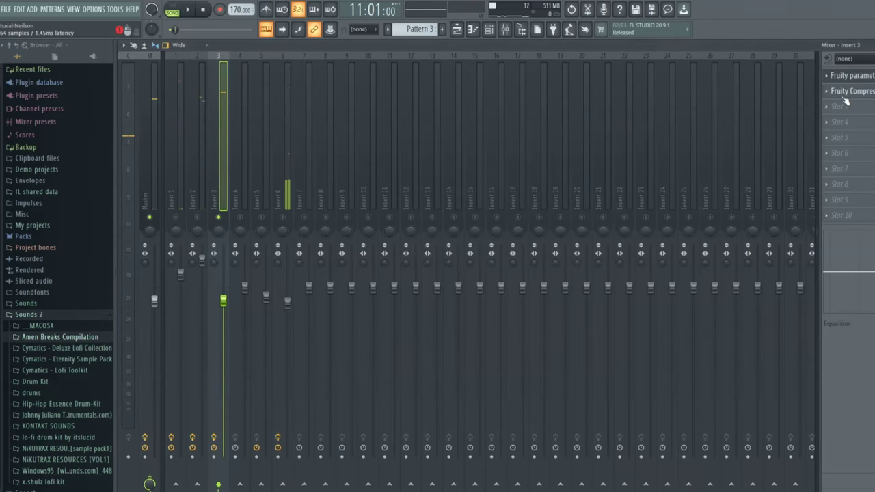
Replace Insert 3's Fruity Compressor with Soundgoodizer on preset A at a low amount during playback.
{"action": "left_click", "coordinate": [824, 92]}
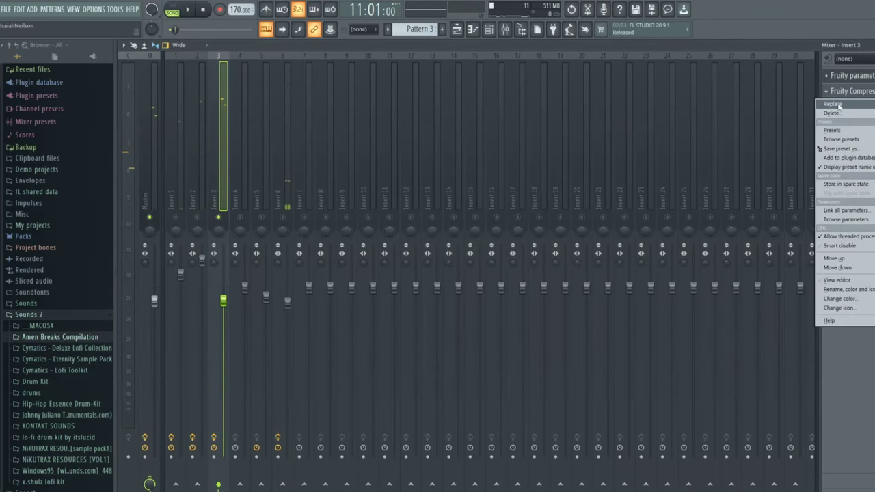
{"action": "mouse_move", "coordinate": [840, 107]}
{"action": "left_click", "coordinate": [690, 265]}
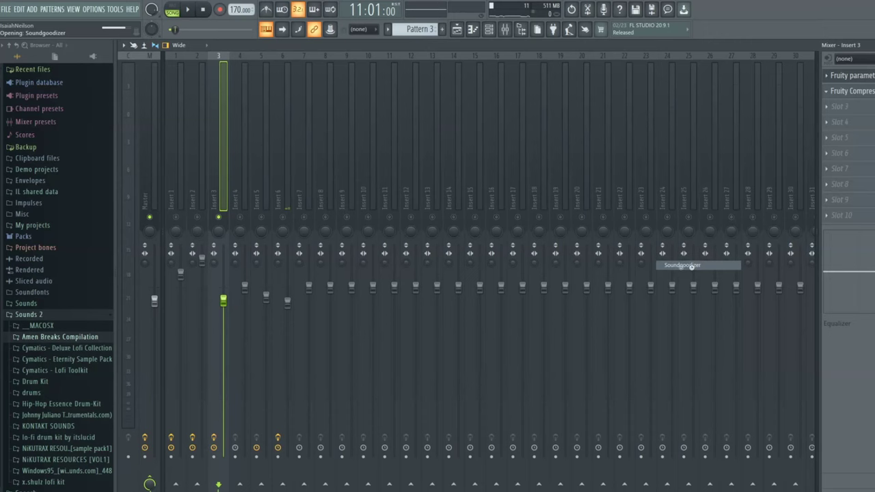
{"action": "key", "text": "space"}
{"action": "left_click_drag", "start_coordinate": [392, 195], "coordinate": [605, 196]}
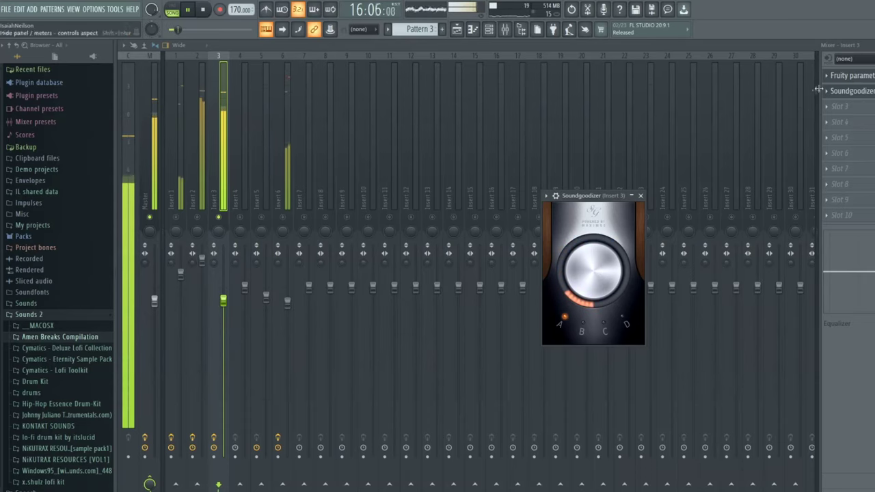
{"action": "left_click", "coordinate": [861, 94]}
Lower the Insert 3 EQ's main level to -1.8 dB and toggle Insert 3's solo to compare.
{"action": "left_click", "coordinate": [860, 78]}
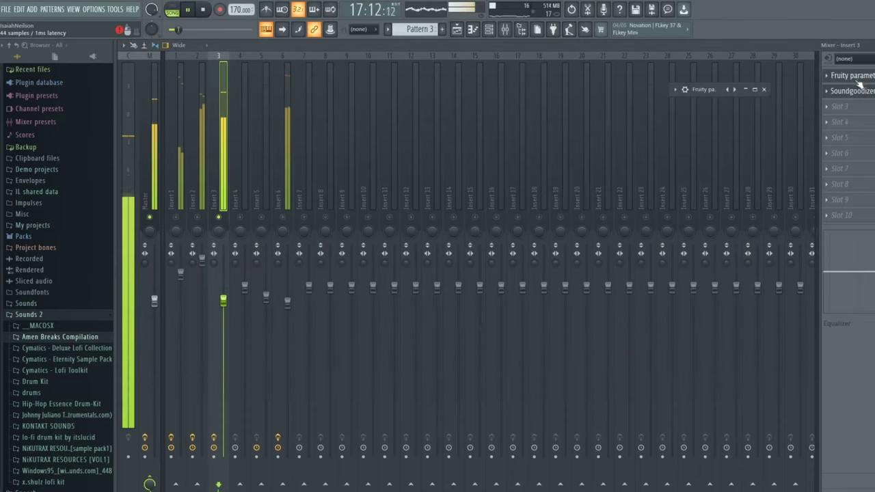
{"action": "double_click", "coordinate": [720, 91]}
{"action": "left_click_drag", "start_coordinate": [848, 270], "coordinate": [849, 282]}
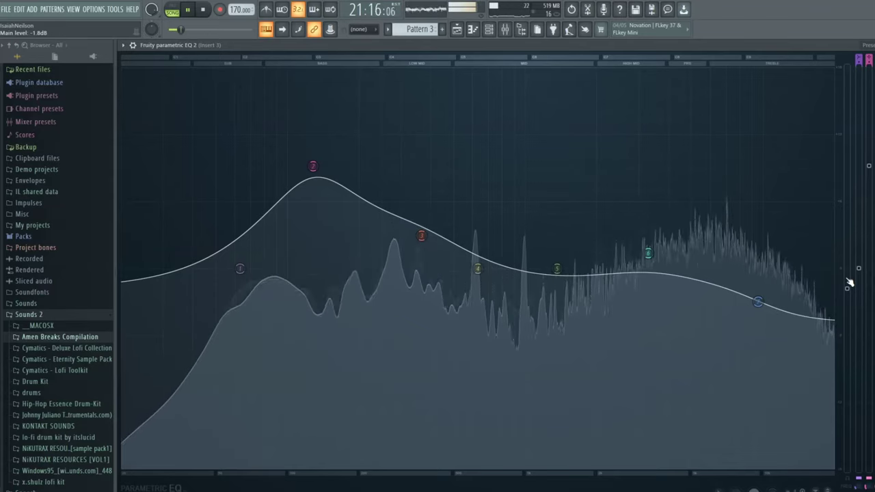
{"action": "left_click", "coordinate": [873, 45]}
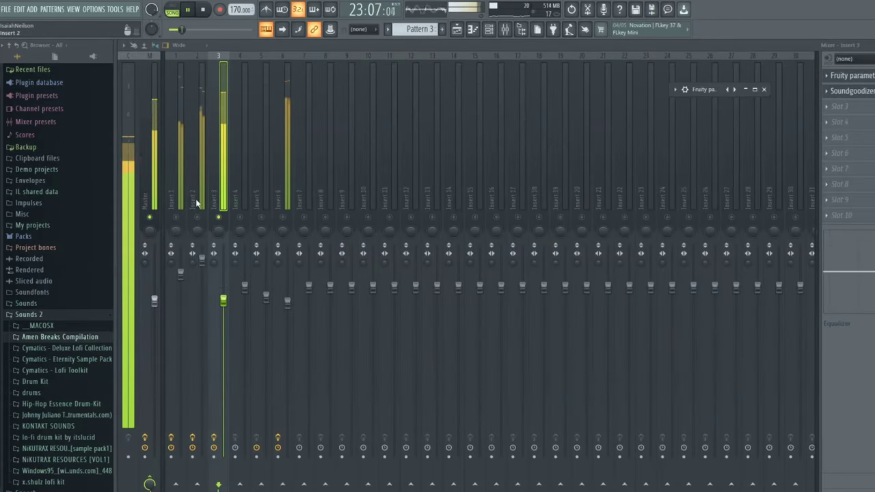
{"action": "right_click", "coordinate": [220, 218]}
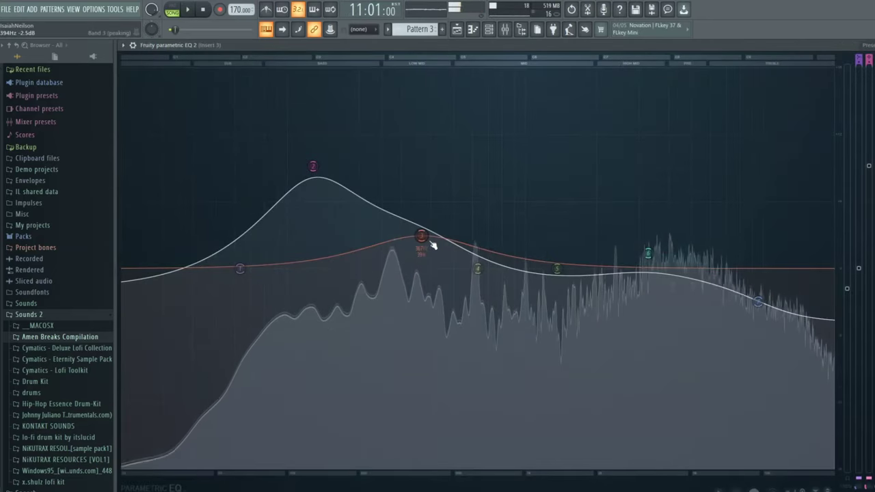
Lower the Insert 3 EQ's main level further and move band 3 to 212 Hz with a cut of about 3.4 dB.
{"action": "left_click_drag", "start_coordinate": [424, 239], "coordinate": [395, 284]}
{"action": "left_click_drag", "start_coordinate": [847, 288], "coordinate": [847, 308]}
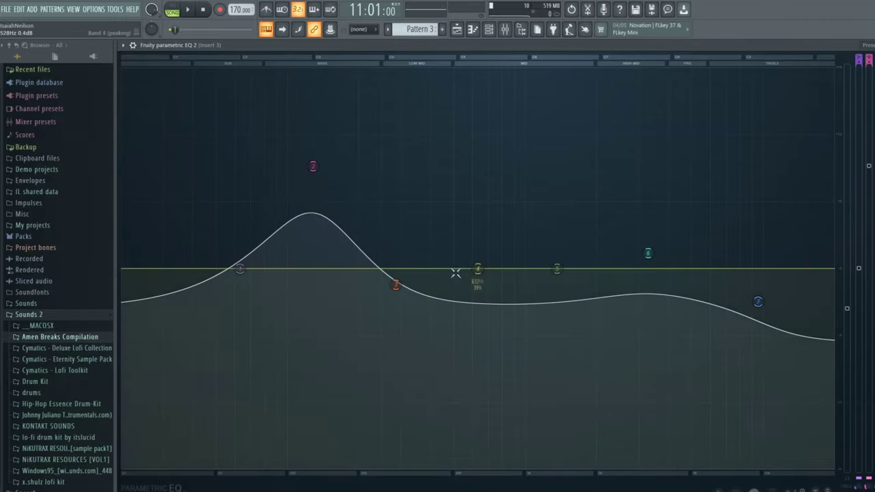
{"action": "key", "text": "space"}
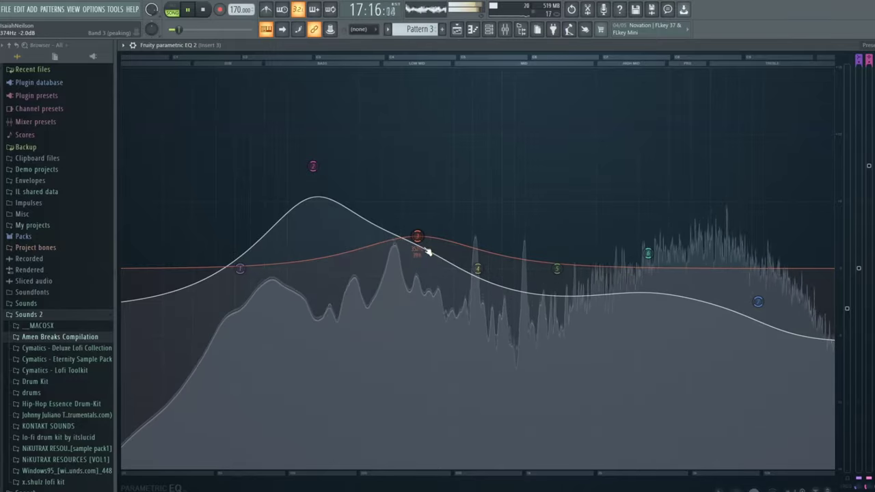
{"action": "left_click_drag", "start_coordinate": [417, 238], "coordinate": [367, 311]}
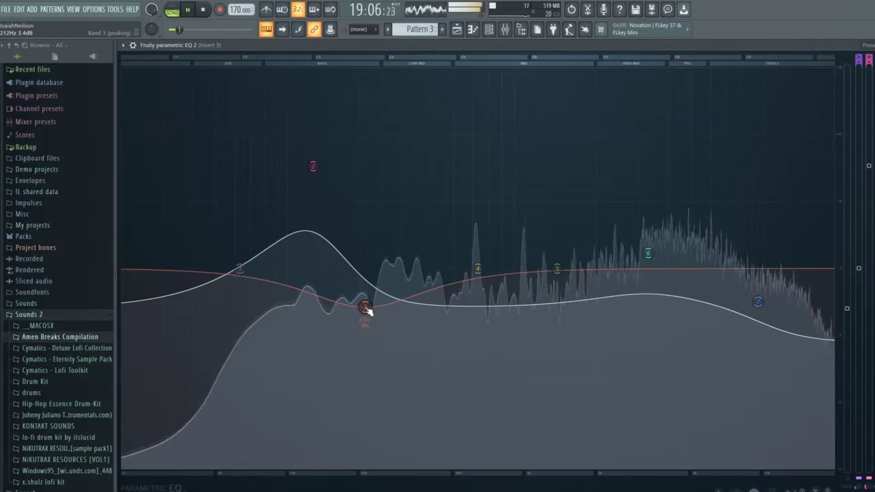
Raise band 2 of the Insert 3 EQ above 12 dB at a slightly higher frequency and narrow its bandwidth.
{"action": "left_click", "coordinate": [313, 170]}
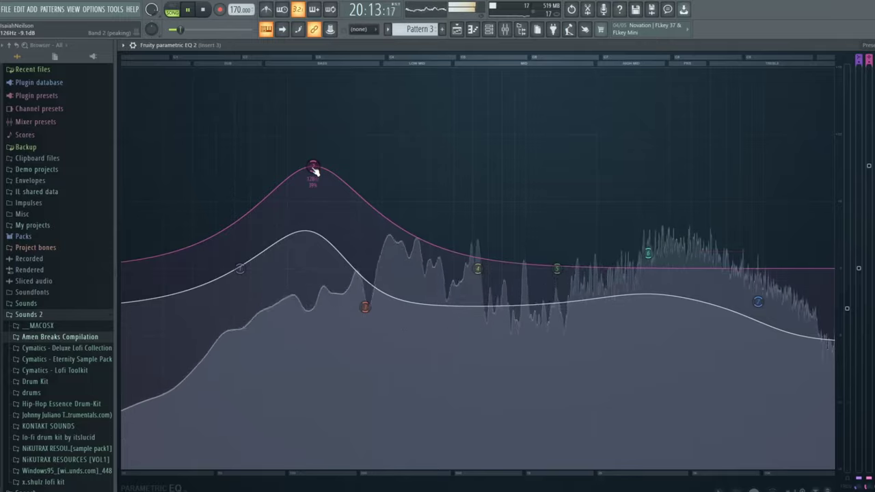
{"action": "left_click_drag", "start_coordinate": [312, 167], "coordinate": [348, 125]}
{"action": "scroll", "coordinate": [349, 127], "scroll_direction": "up", "scroll_amount": 5}
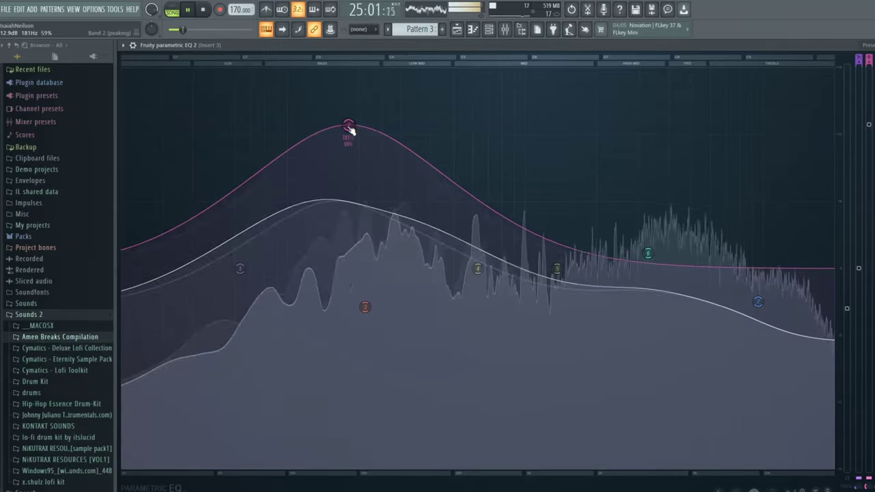
{"action": "scroll", "coordinate": [349, 126], "scroll_direction": "down", "scroll_amount": 9}
{"action": "left_click_drag", "start_coordinate": [348, 125], "coordinate": [326, 119]}
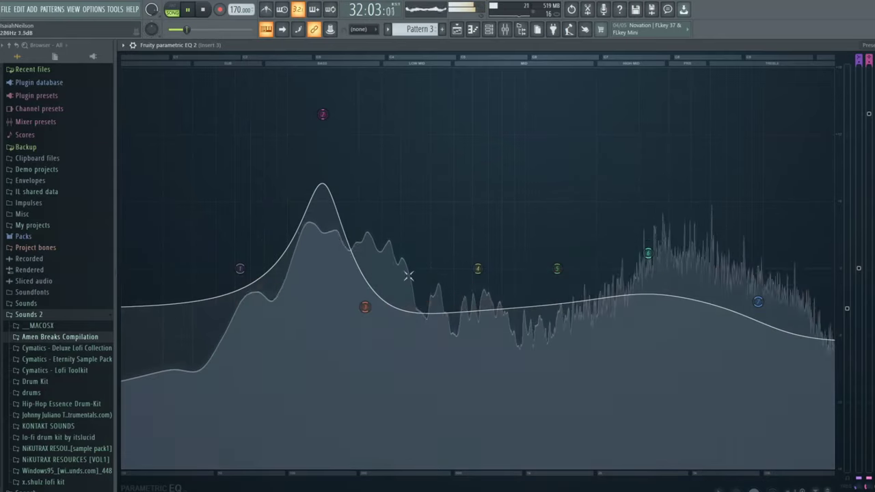
{"action": "left_click", "coordinate": [874, 45]}
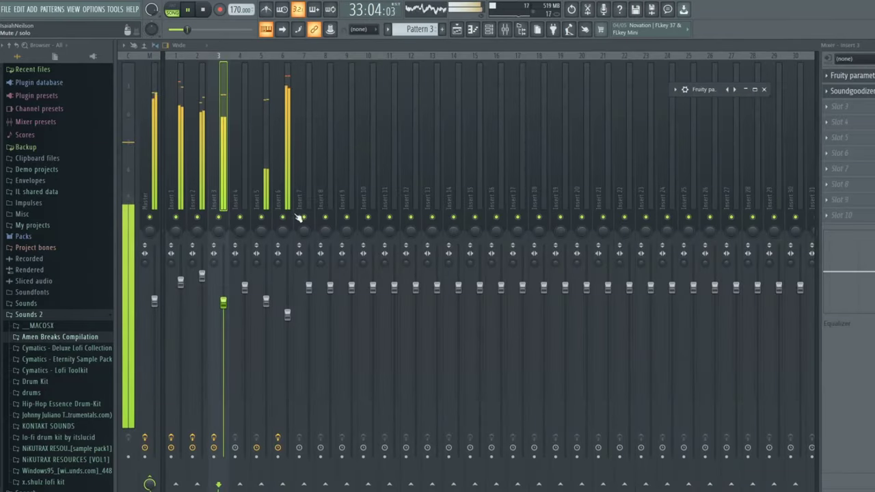
Solo Insert 3 and shift band 2 of its enlarged EQ to a slightly higher frequency.
{"action": "right_click", "coordinate": [219, 218]}
{"action": "left_click", "coordinate": [856, 78]}
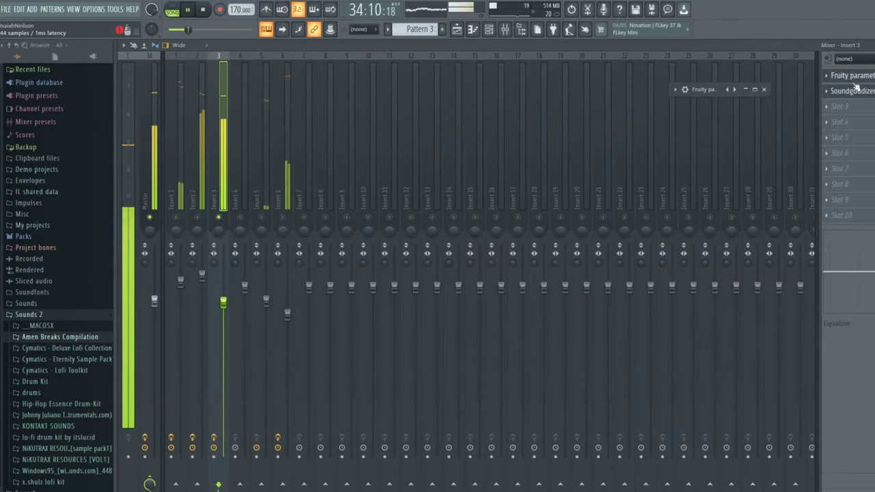
{"action": "double_click", "coordinate": [717, 91]}
{"action": "left_click_drag", "start_coordinate": [321, 114], "coordinate": [339, 119]}
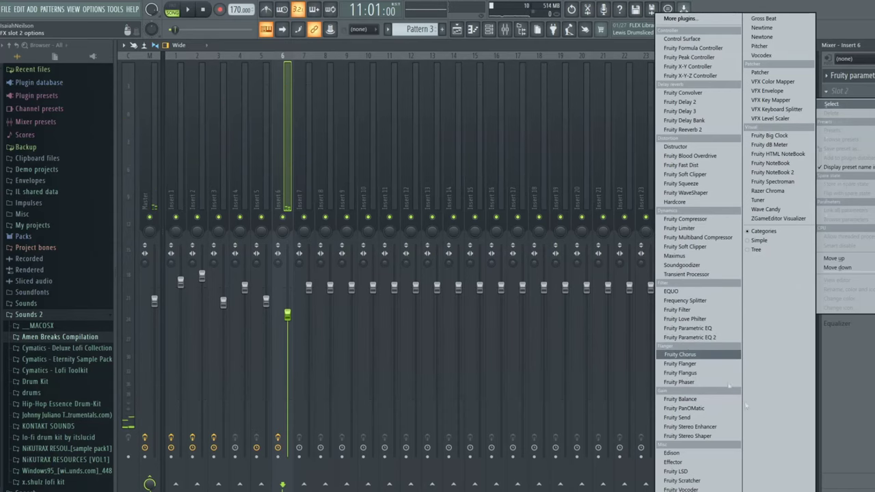
Add Fruity Stereo Shaper to Insert 6's second slot, blending some left signal into the right channel and slightly lowering the left channel's volume.
{"action": "left_click", "coordinate": [687, 435]}
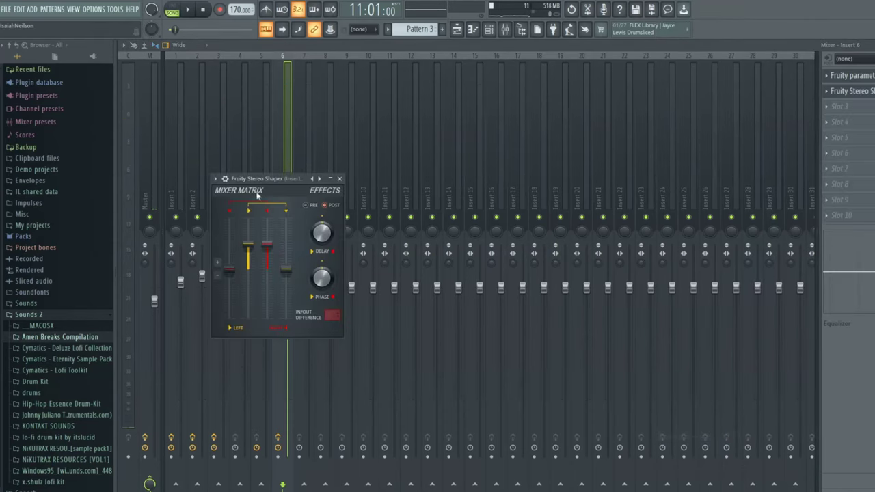
{"action": "left_click_drag", "start_coordinate": [265, 181], "coordinate": [554, 186]}
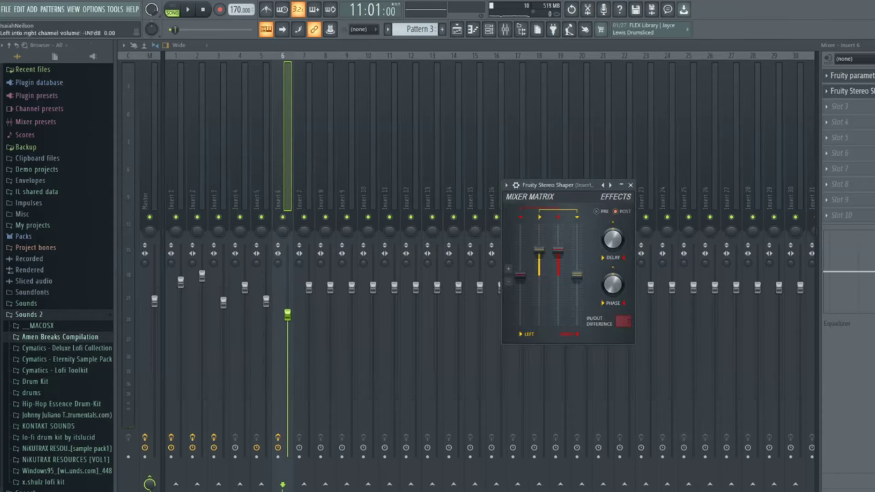
{"action": "key", "text": "space"}
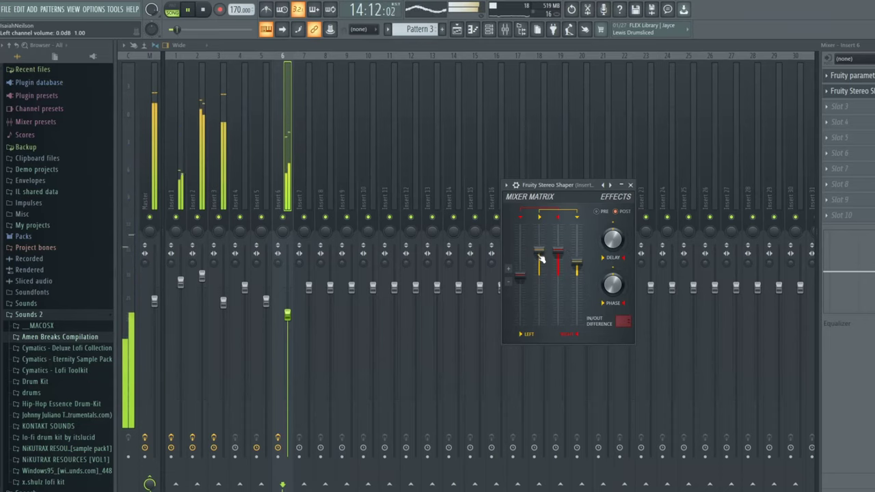
{"action": "left_click_drag", "start_coordinate": [540, 250], "coordinate": [540, 263]}
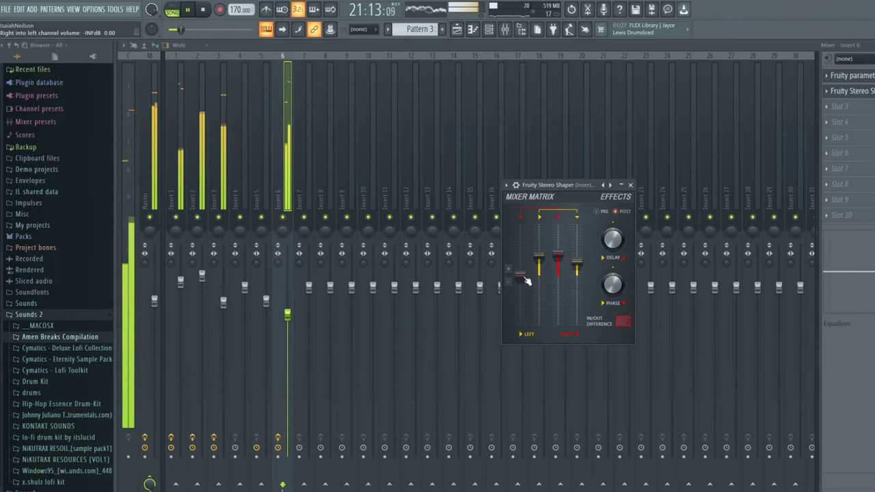
Reduce the amount of left signal blended into the right channel in Insert 6's Fruity Stereo Shaper.
{"action": "left_click_drag", "start_coordinate": [585, 266], "coordinate": [582, 270]}
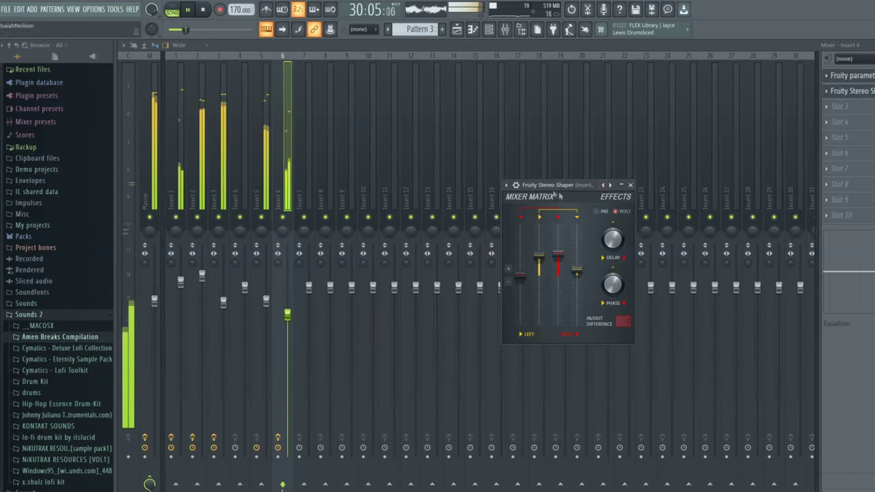
{"action": "left_click_drag", "start_coordinate": [572, 191], "coordinate": [611, 168]}
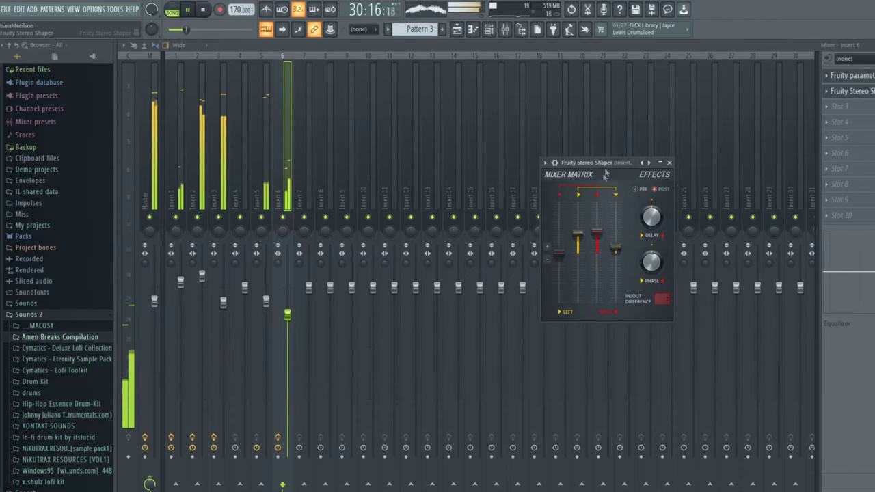
Add Fruity Stereo Shaper to Insert 2's second slot and move its window out of the way.
{"action": "left_click", "coordinate": [202, 183]}
{"action": "key", "text": "space"}
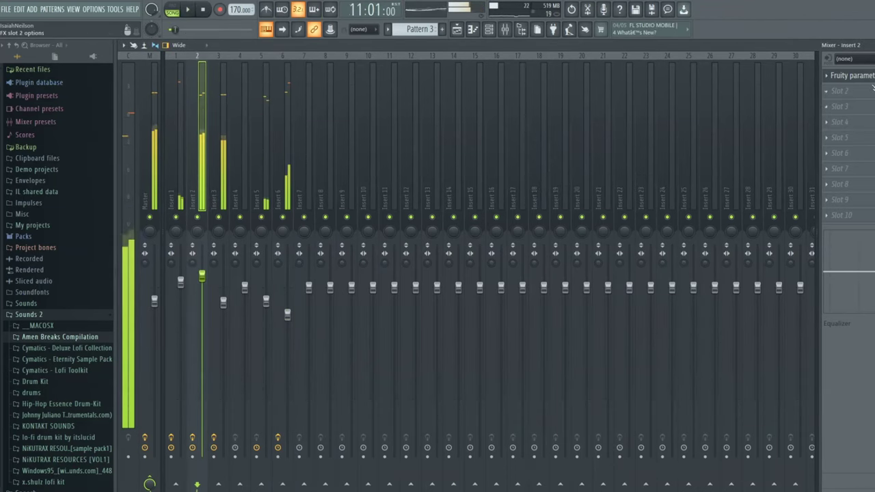
{"action": "left_click", "coordinate": [839, 91]}
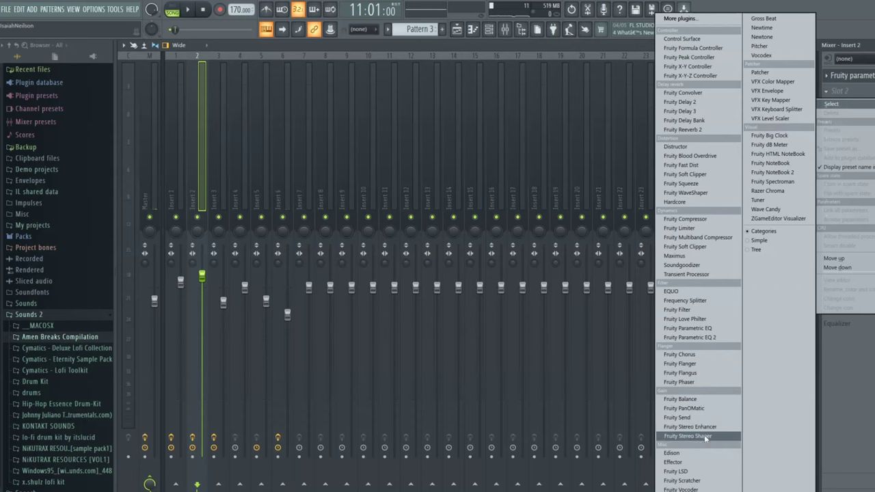
{"action": "left_click", "coordinate": [704, 434]}
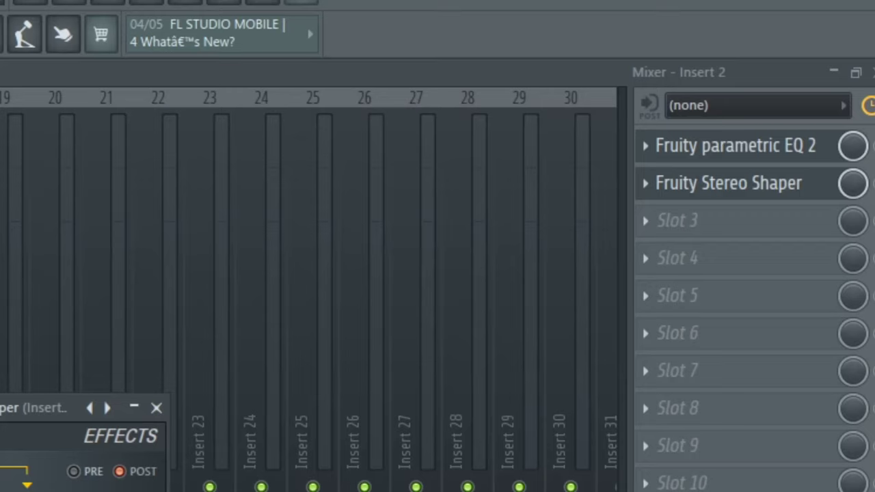
{"action": "left_click_drag", "start_coordinate": [4, 409], "coordinate": [6, 364]}
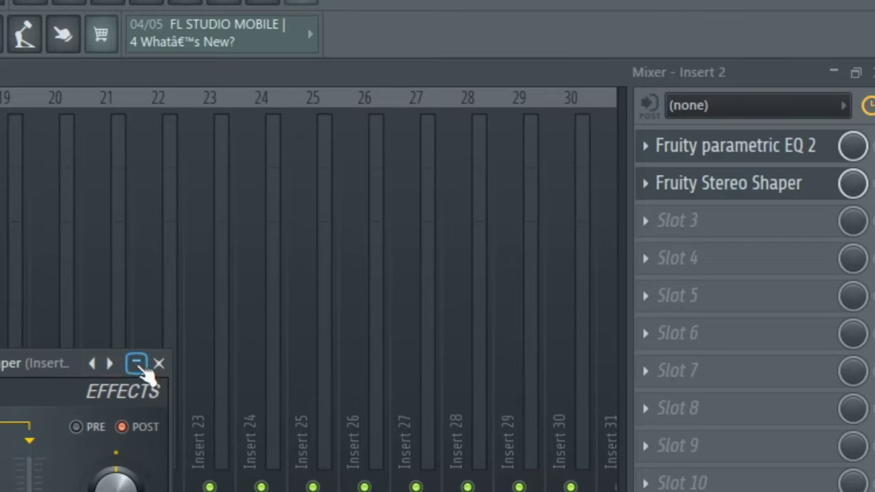
{"action": "left_click", "coordinate": [136, 363]}
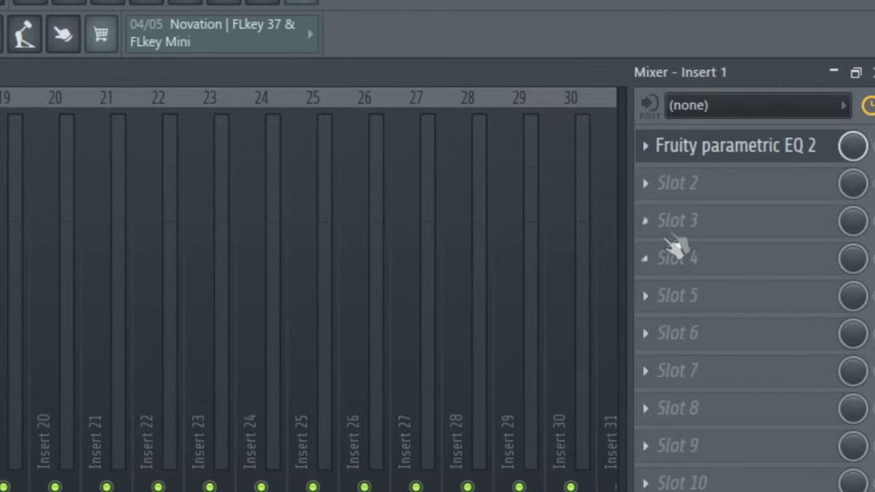
Try a second Fruity Parametric EQ 2 in Insert 1's second slot and delete it.
{"action": "left_click", "coordinate": [708, 193]}
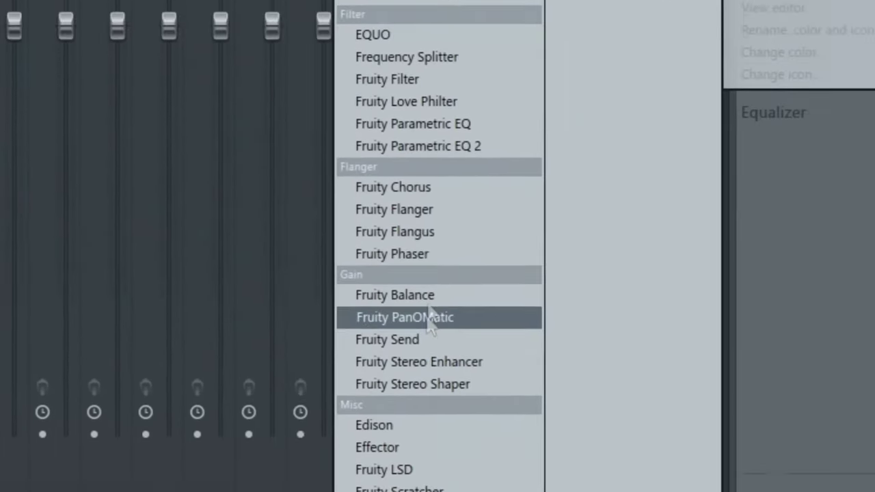
{"action": "left_click", "coordinate": [437, 241]}
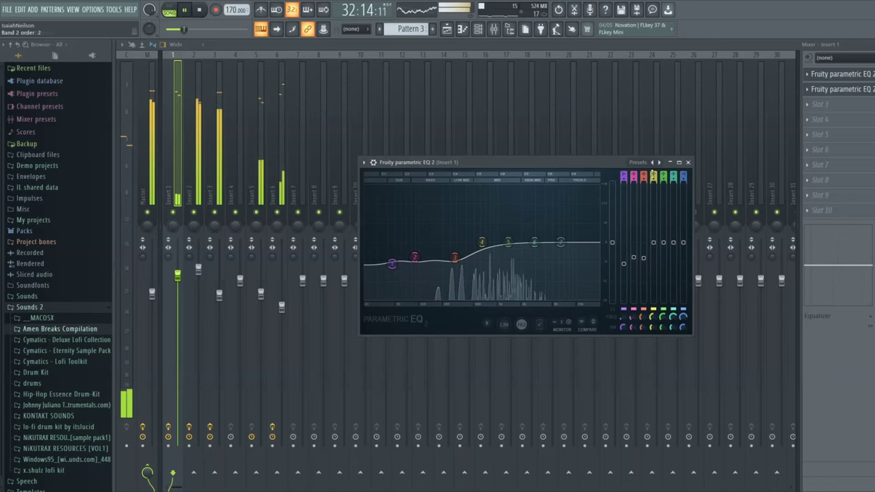
{"action": "left_click", "coordinate": [430, 236]}
{"action": "key", "text": "space"}
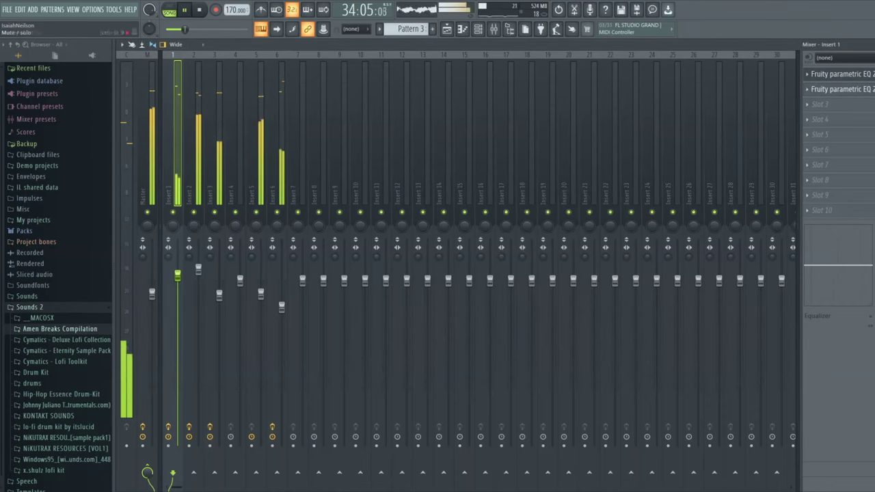
{"action": "left_click", "coordinate": [814, 95]}
{"action": "left_click", "coordinate": [813, 111]}
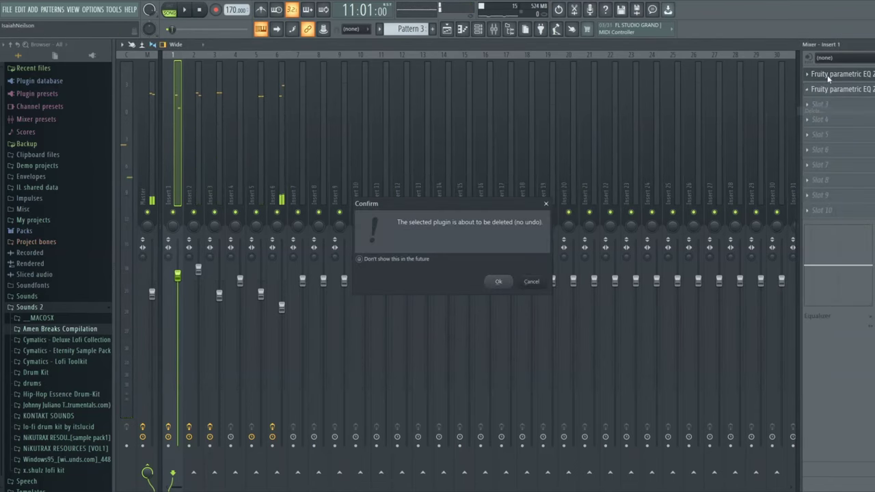
{"action": "left_click", "coordinate": [499, 281]}
Enlarge the EQ in Insert 1's first slot and pull band 2 down to cut the low end.
{"action": "left_click", "coordinate": [817, 80]}
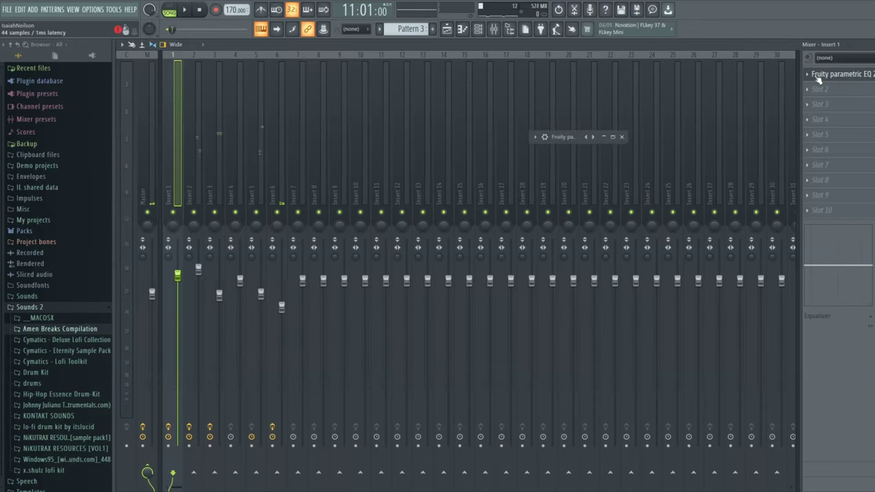
{"action": "left_click", "coordinate": [602, 137]}
{"action": "left_click_drag", "start_coordinate": [209, 248], "coordinate": [242, 313]}
{"action": "key", "text": "space"}
{"action": "key", "text": "space"}
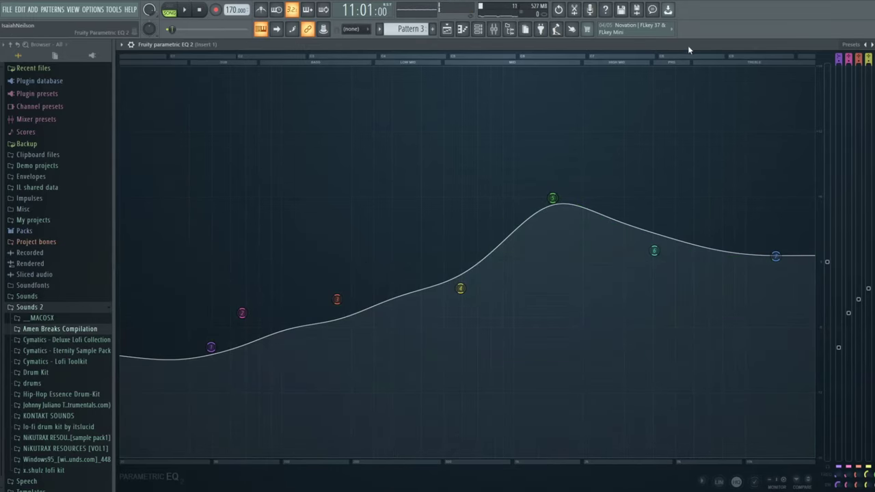
{"action": "key", "text": "F9"}
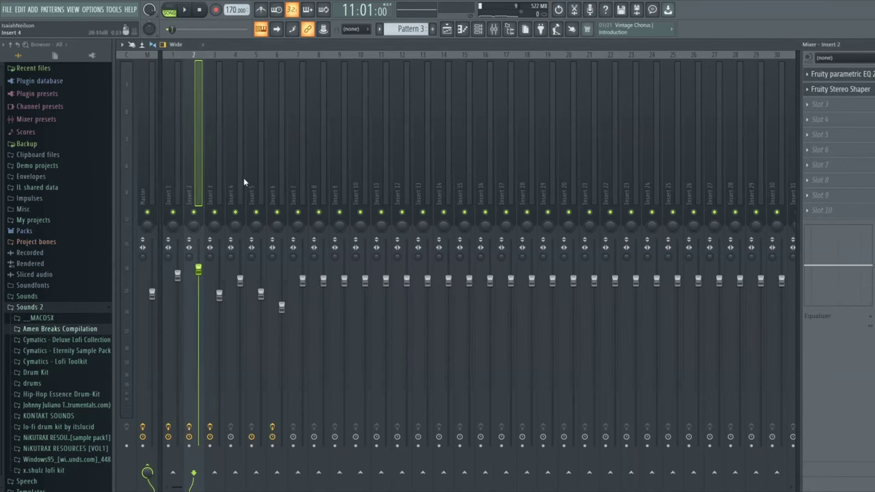
Add Fruity Stereo Shaper to Insert 1's second slot and slightly lower its right channel volume.
{"action": "left_click", "coordinate": [250, 181]}
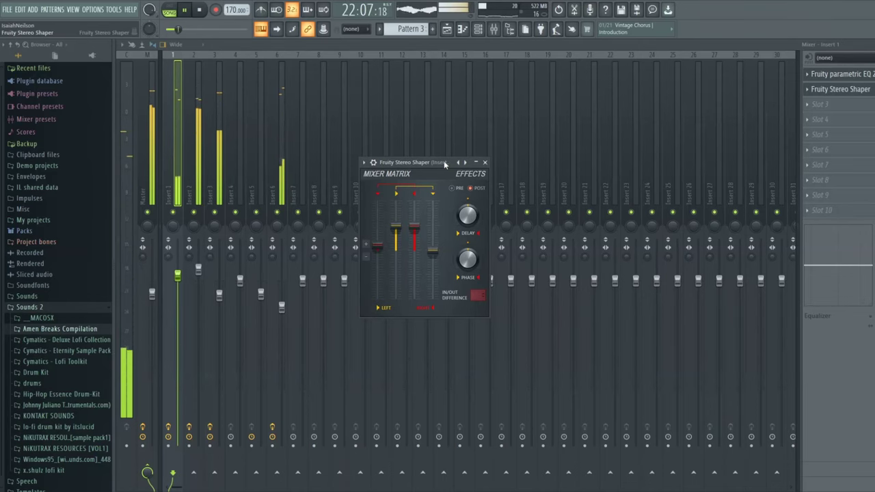
{"action": "left_click_drag", "start_coordinate": [424, 186], "coordinate": [468, 186]}
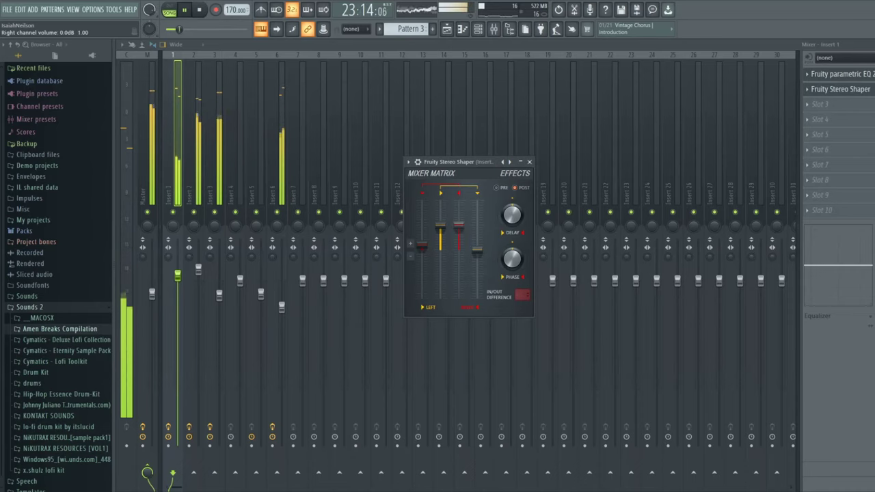
{"action": "left_click_drag", "start_coordinate": [458, 227], "coordinate": [458, 232]}
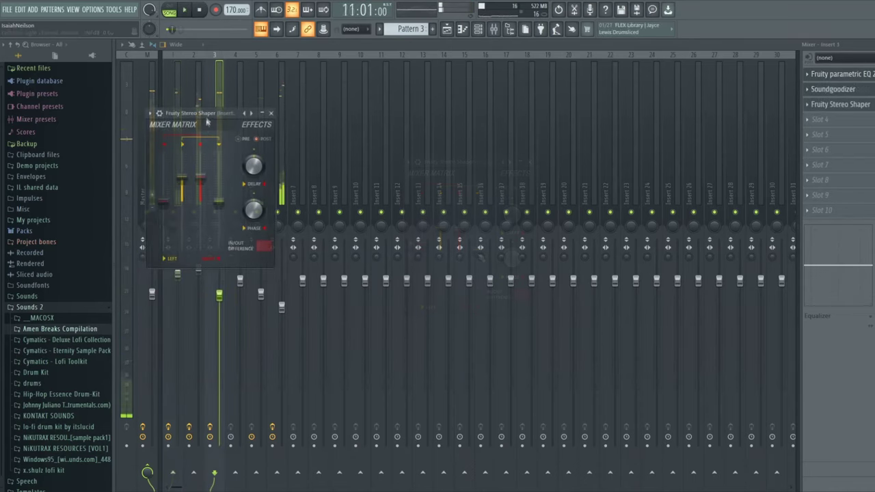
Add Fruity Stereo Shaper to Insert 3's third slot, blending left signal into the right channel at about -11.2 dB.
{"action": "left_click_drag", "start_coordinate": [244, 111], "coordinate": [503, 210]}
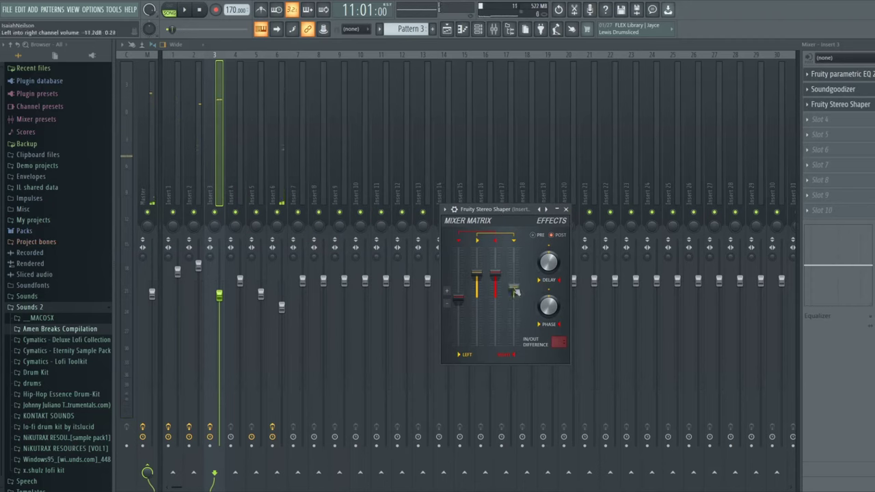
{"action": "key", "text": "space"}
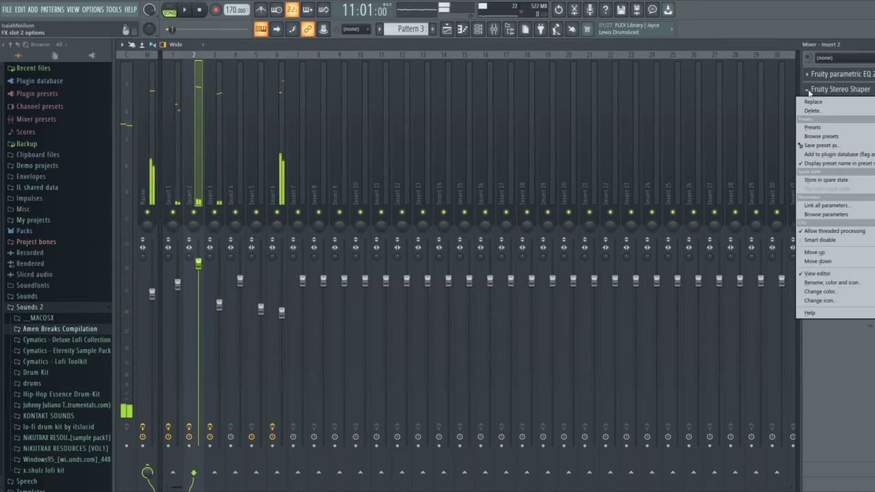
Add Soundgoodizer to Insert 2 and place it above the Fruity Stereo Shaper in the effect chain.
{"action": "left_click", "coordinate": [814, 252]}
{"action": "left_click", "coordinate": [817, 104]}
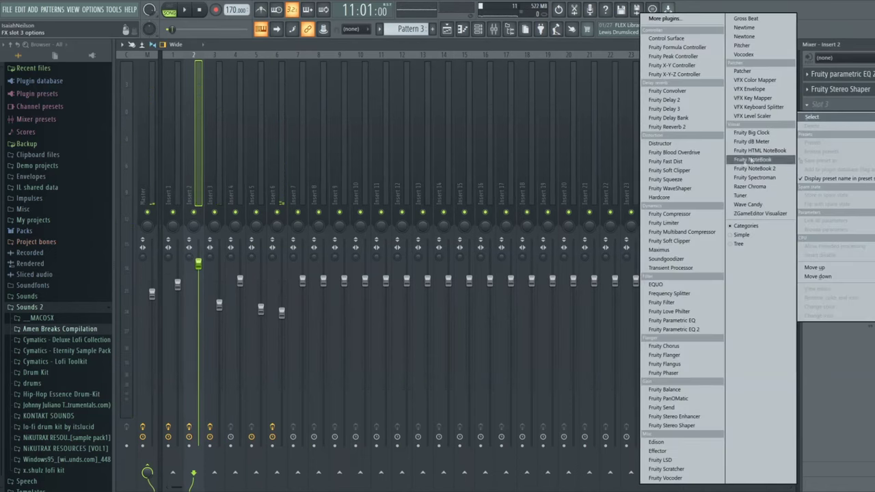
{"action": "left_click", "coordinate": [683, 261]}
{"action": "left_click_drag", "start_coordinate": [174, 87], "coordinate": [492, 121]}
{"action": "key", "text": "space"}
{"action": "key", "text": "space"}
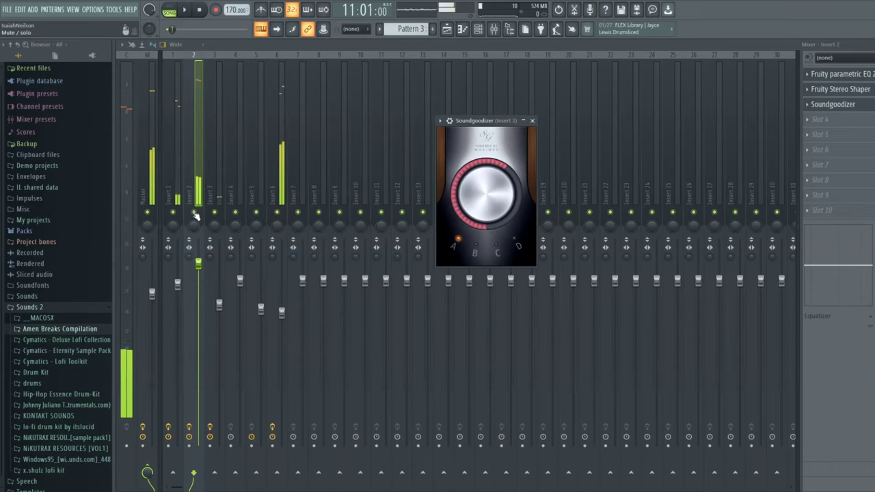
Solo Insert 2 and reshape its EQ, raising band 1 at a slightly higher frequency and shifting band 3 to a lower frequency.
{"action": "right_click", "coordinate": [194, 213]}
{"action": "key", "text": "space"}
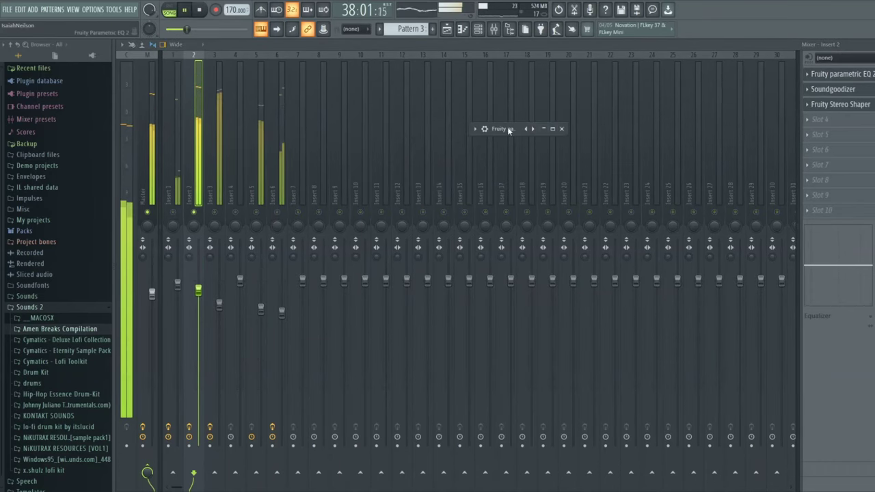
{"action": "left_click", "coordinate": [813, 76]}
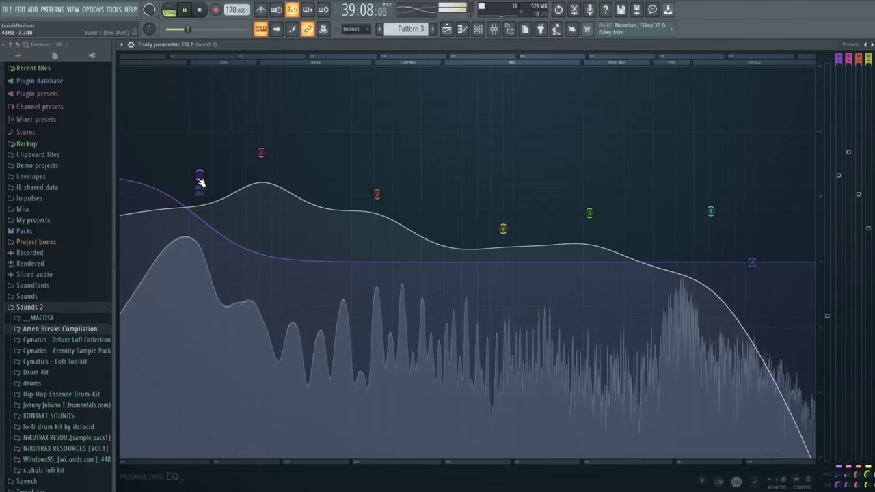
{"action": "left_click_drag", "start_coordinate": [199, 176], "coordinate": [220, 154]}
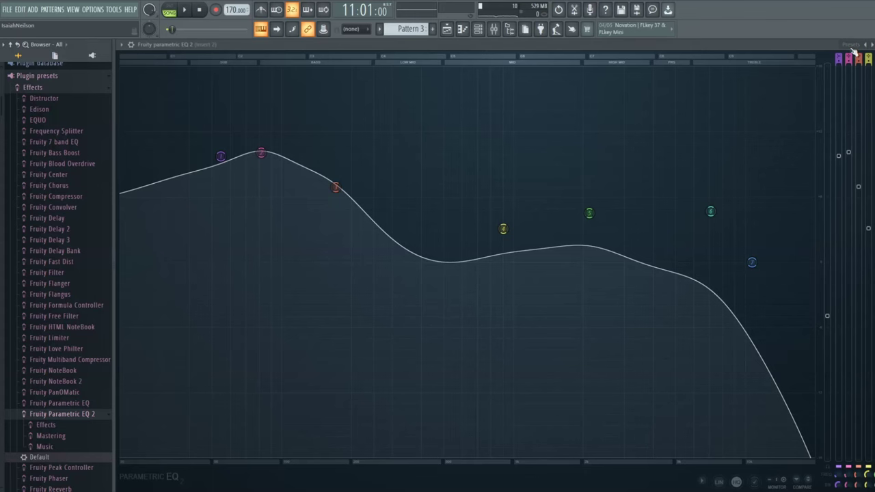
{"action": "left_click", "coordinate": [851, 45]}
{"action": "left_click", "coordinate": [856, 54]}
Play the song and raise band 4 of Insert 6's EQ at a slightly lower frequency.
{"action": "key", "text": "space"}
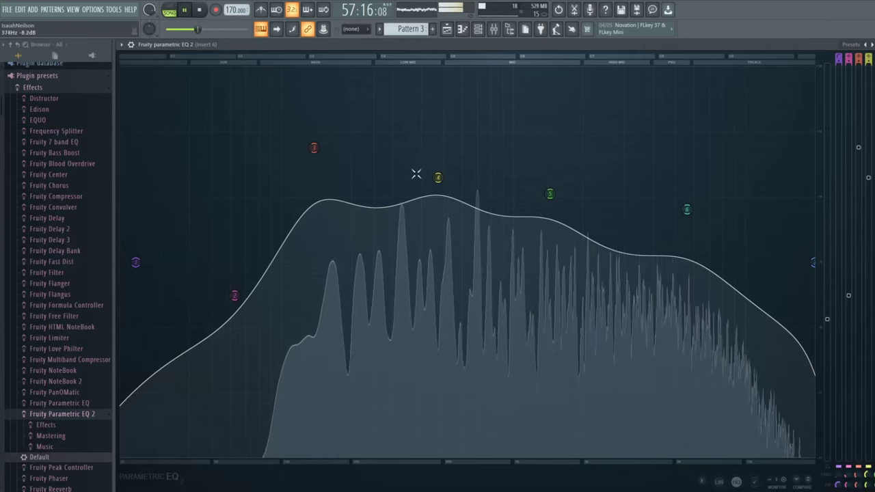
{"action": "left_click_drag", "start_coordinate": [434, 177], "coordinate": [424, 151]}
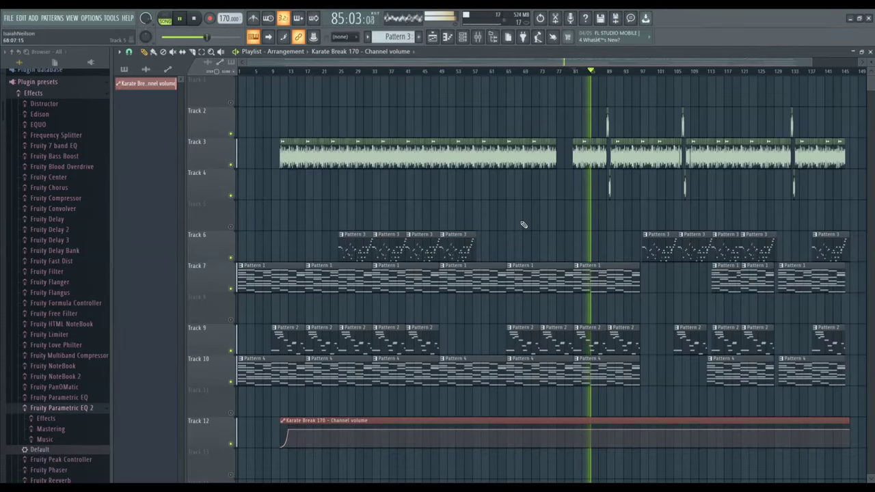
Stop playback and collapse the Effects folder of plugin presets in the browser.
{"action": "key", "text": "space"}
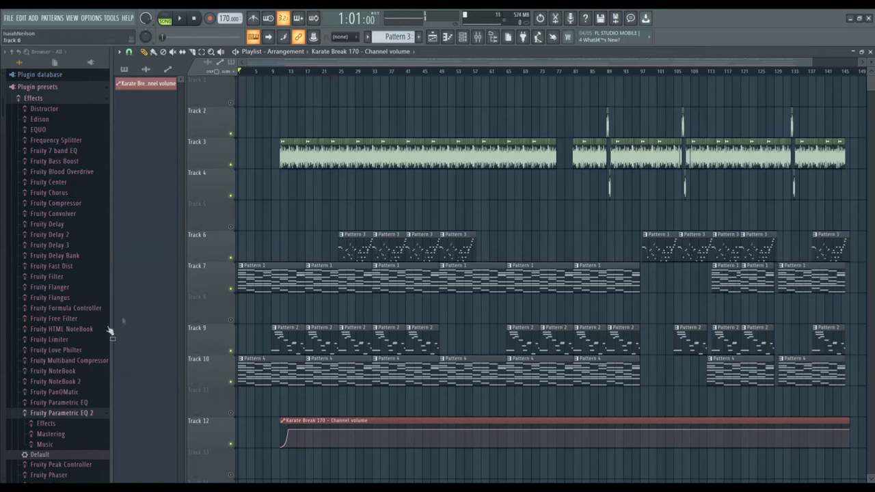
{"action": "scroll", "coordinate": [75, 307], "scroll_direction": "up", "scroll_amount": 2}
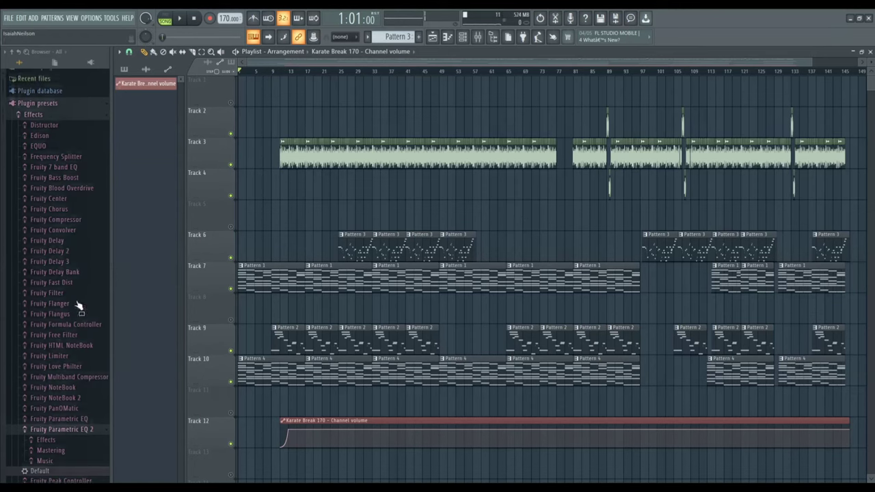
{"action": "left_click", "coordinate": [106, 124]}
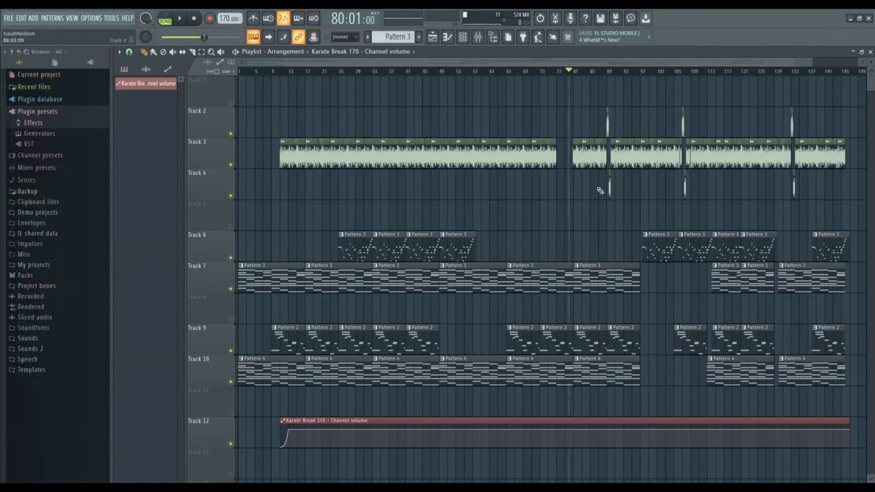
Examine the playlist's break clips and patterns from about bar 80 to bar 109, placing the playhead at bar 97.
{"action": "scroll", "coordinate": [571, 217], "scroll_direction": "up", "scroll_amount": 8}
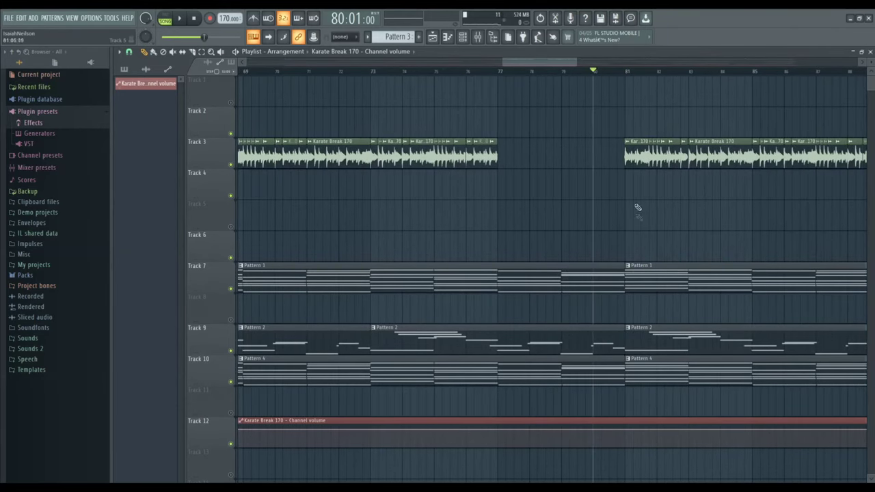
{"action": "scroll", "coordinate": [637, 225], "scroll_direction": "down", "scroll_amount": 5}
{"action": "left_click_drag", "start_coordinate": [735, 72], "coordinate": [766, 80]}
{"action": "scroll", "coordinate": [773, 202], "scroll_direction": "up", "scroll_amount": 5}
{"action": "scroll", "coordinate": [780, 210], "scroll_direction": "up", "scroll_amount": 3}
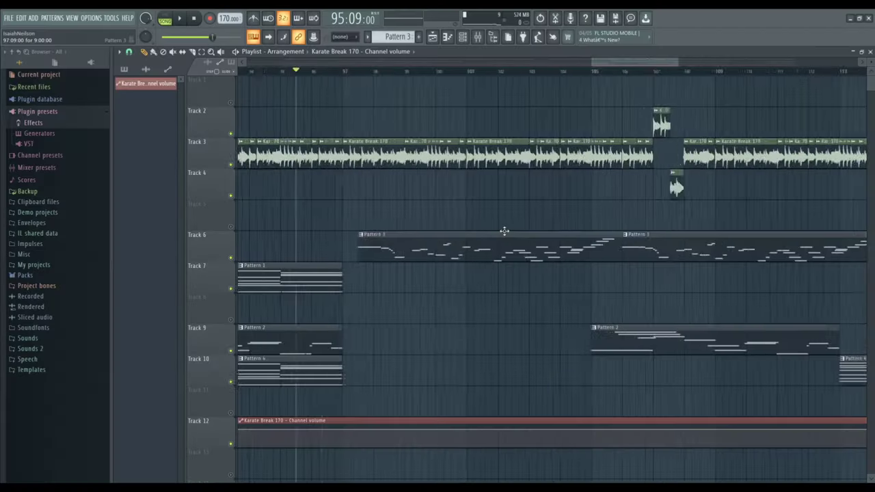
{"action": "scroll", "coordinate": [509, 231], "scroll_direction": "down", "scroll_amount": 4}
{"action": "scroll", "coordinate": [514, 232], "scroll_direction": "up", "scroll_amount": 4}
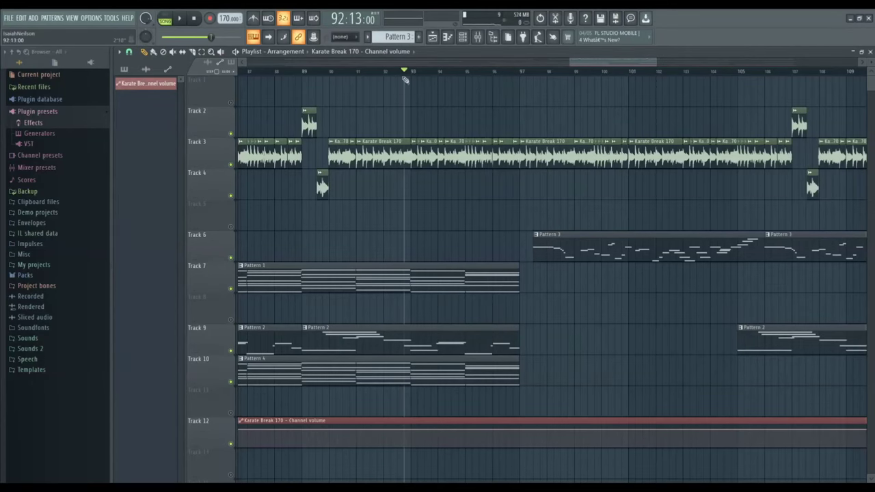
{"action": "scroll", "coordinate": [458, 101], "scroll_direction": "down", "scroll_amount": 4}
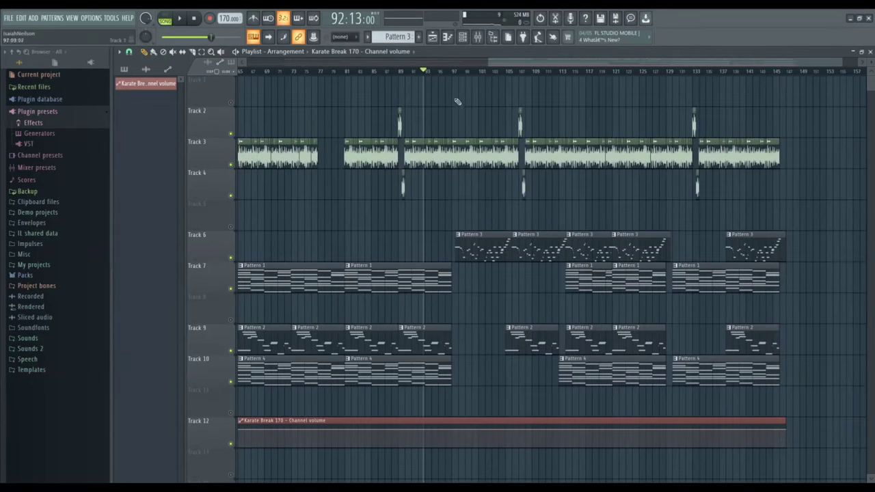
{"action": "scroll", "coordinate": [464, 267], "scroll_direction": "up", "scroll_amount": 4}
{"action": "scroll", "coordinate": [421, 257], "scroll_direction": "up", "scroll_amount": 2}
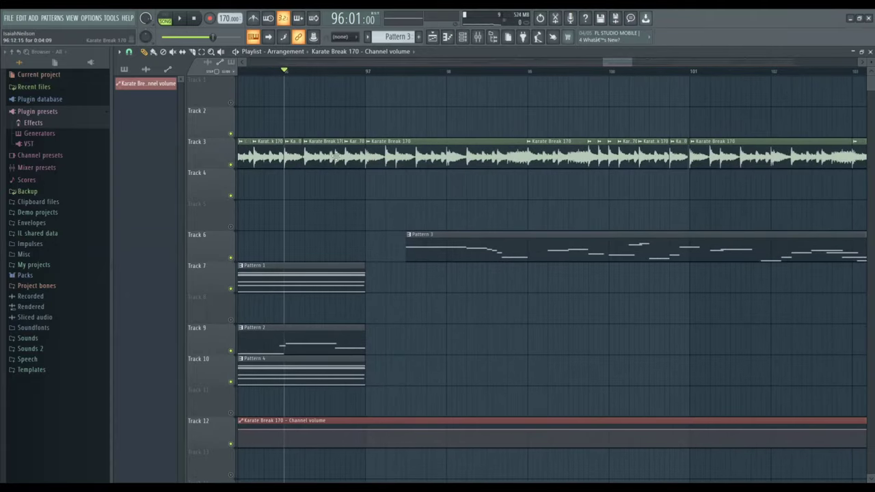
{"action": "left_click", "coordinate": [363, 72]}
{"action": "scroll", "coordinate": [407, 233], "scroll_direction": "down", "scroll_amount": 3}
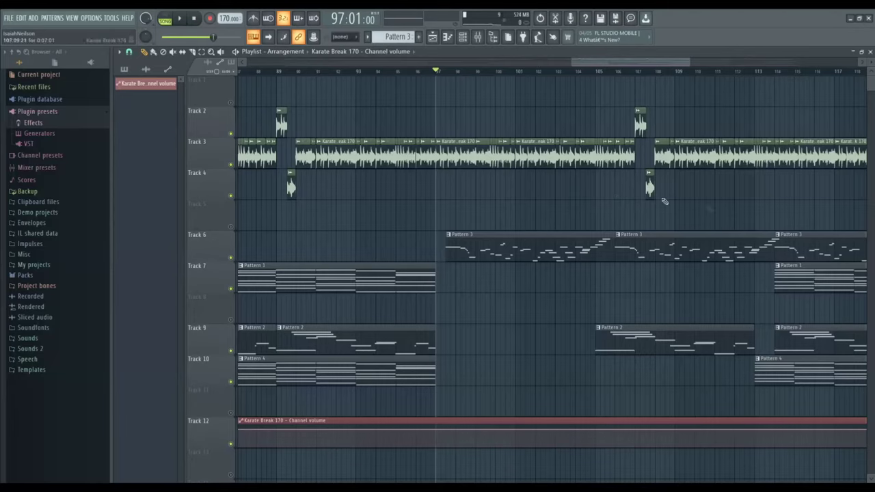
Examine the pattern and break clips around bars 97 to 117, and place the playhead at bar 80.
{"action": "scroll", "coordinate": [664, 201], "scroll_direction": "up", "scroll_amount": 2}
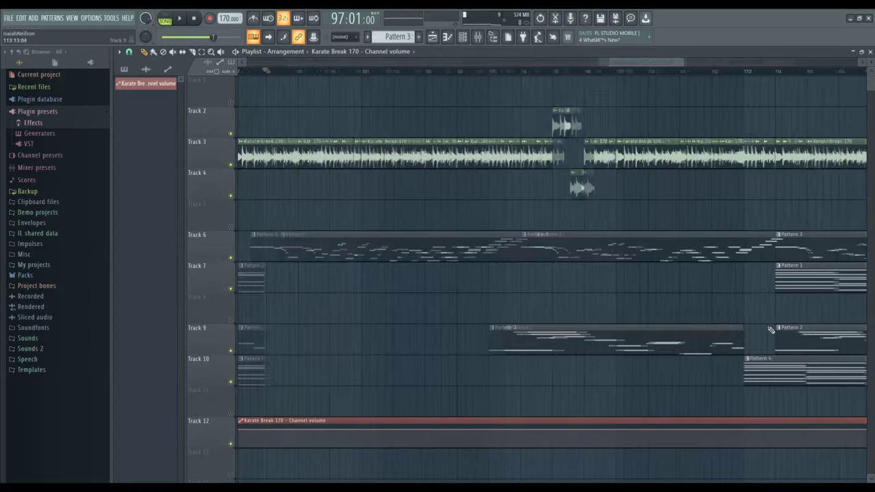
{"action": "scroll", "coordinate": [752, 374], "scroll_direction": "left", "scroll_amount": 1}
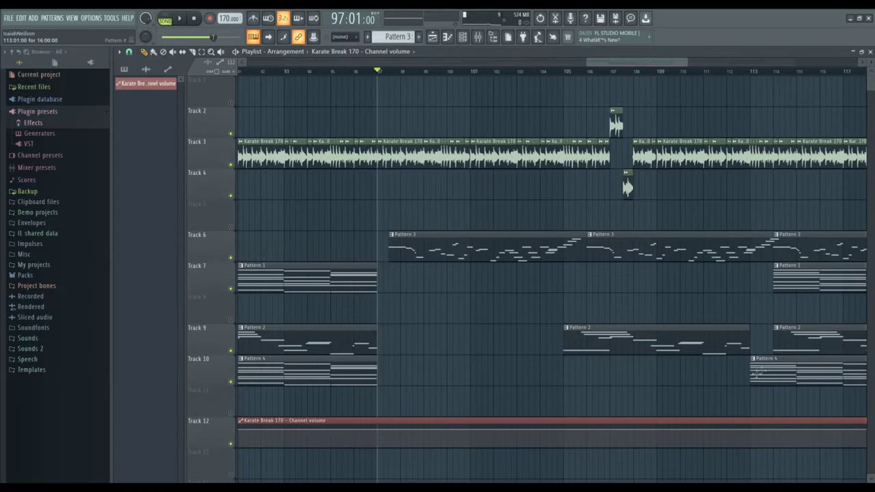
{"action": "left_click_drag", "start_coordinate": [605, 63], "coordinate": [649, 65]}
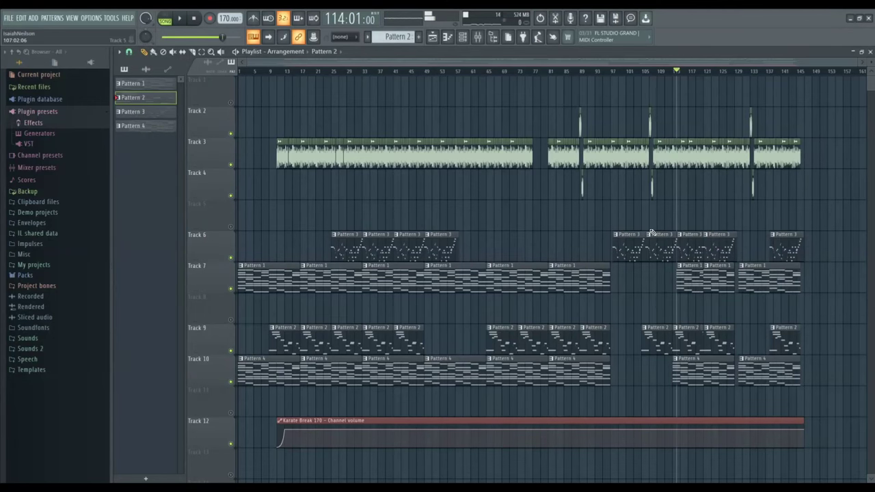
{"action": "mouse_move", "coordinate": [540, 71]}
{"action": "left_mouse_down"}
{"action": "mouse_move", "coordinate": [266, 73]}
{"action": "mouse_move", "coordinate": [688, 65]}
{"action": "mouse_move", "coordinate": [547, 59]}
{"action": "left_mouse_up"}
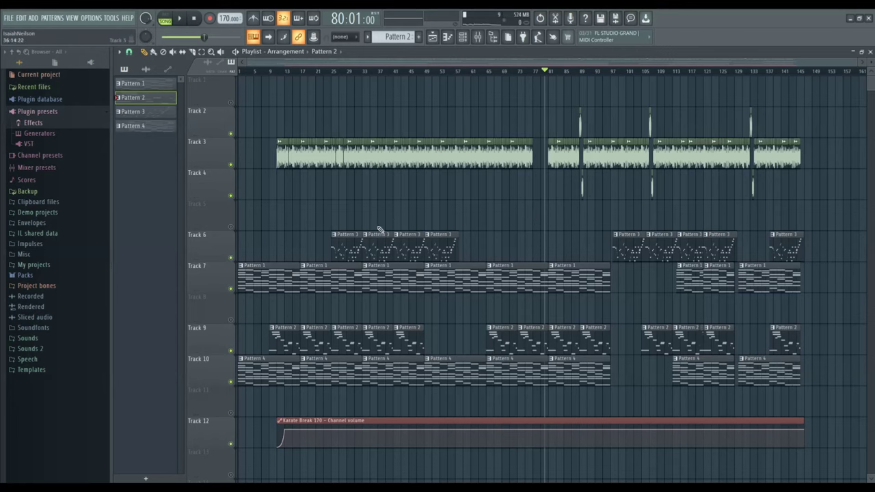
Place the playhead at bar 11 and inspect the chopped Karate Break 170 slices on Track 3 up close and as a whole.
{"action": "left_click", "coordinate": [278, 76]}
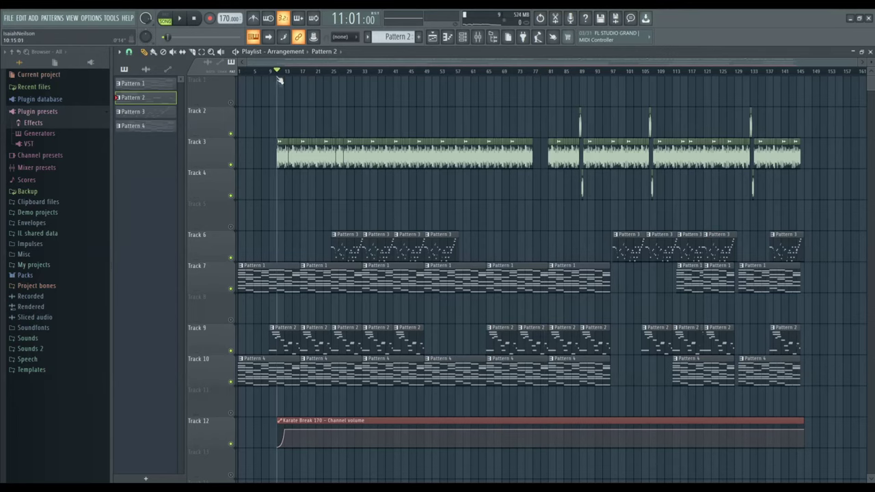
{"action": "scroll", "coordinate": [335, 160], "scroll_direction": "up", "scroll_amount": 12}
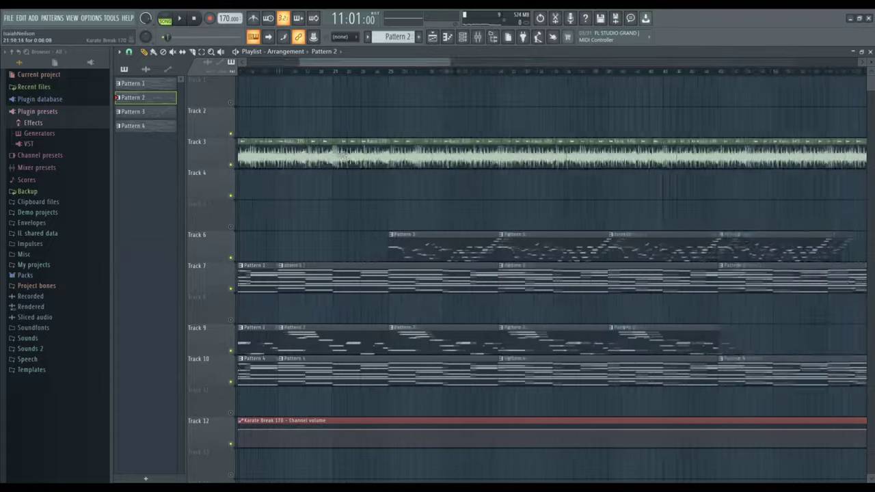
{"action": "scroll", "coordinate": [407, 151], "scroll_direction": "up", "scroll_amount": 3}
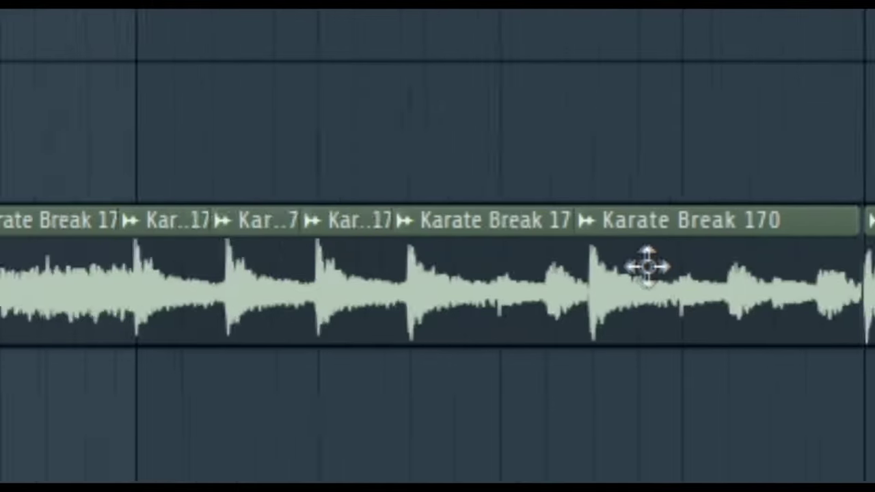
{"action": "scroll", "coordinate": [472, 151], "scroll_direction": "down", "scroll_amount": 6}
{"action": "scroll", "coordinate": [602, 308], "scroll_direction": "down", "scroll_amount": 5}
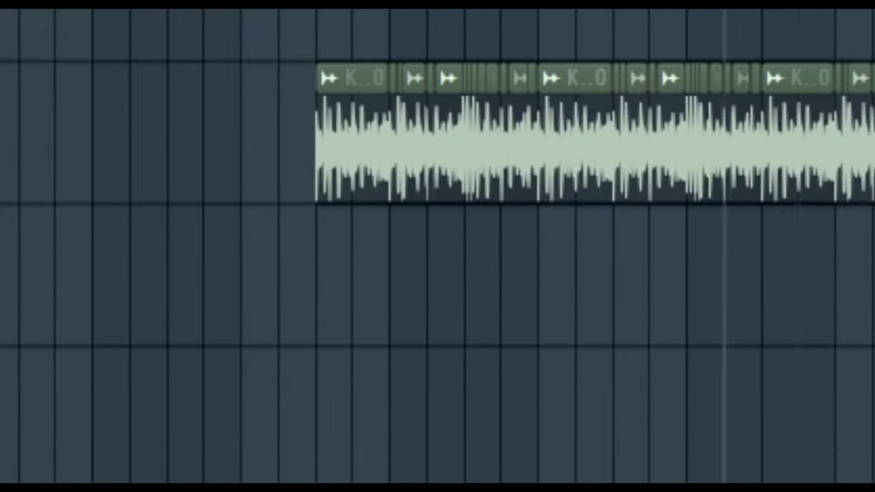
{"action": "scroll", "coordinate": [7, 366], "scroll_direction": "down", "scroll_amount": 2}
{"action": "scroll", "coordinate": [7, 366], "scroll_direction": "down", "scroll_amount": 2}
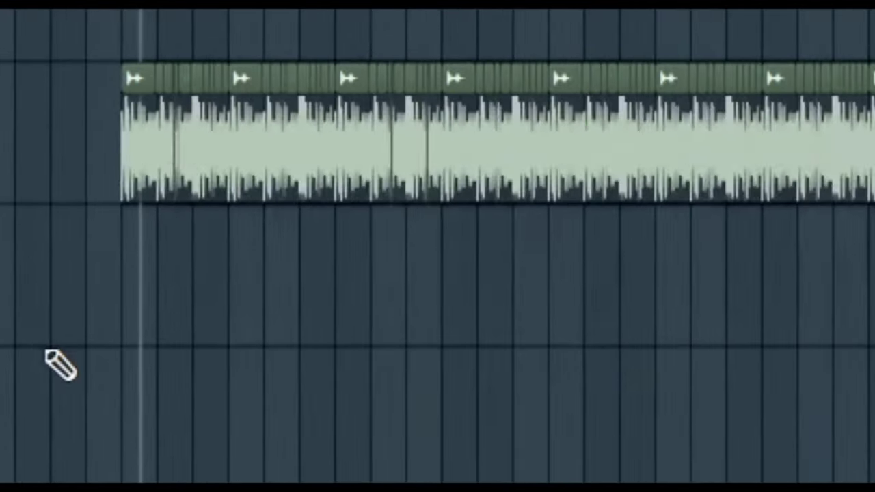